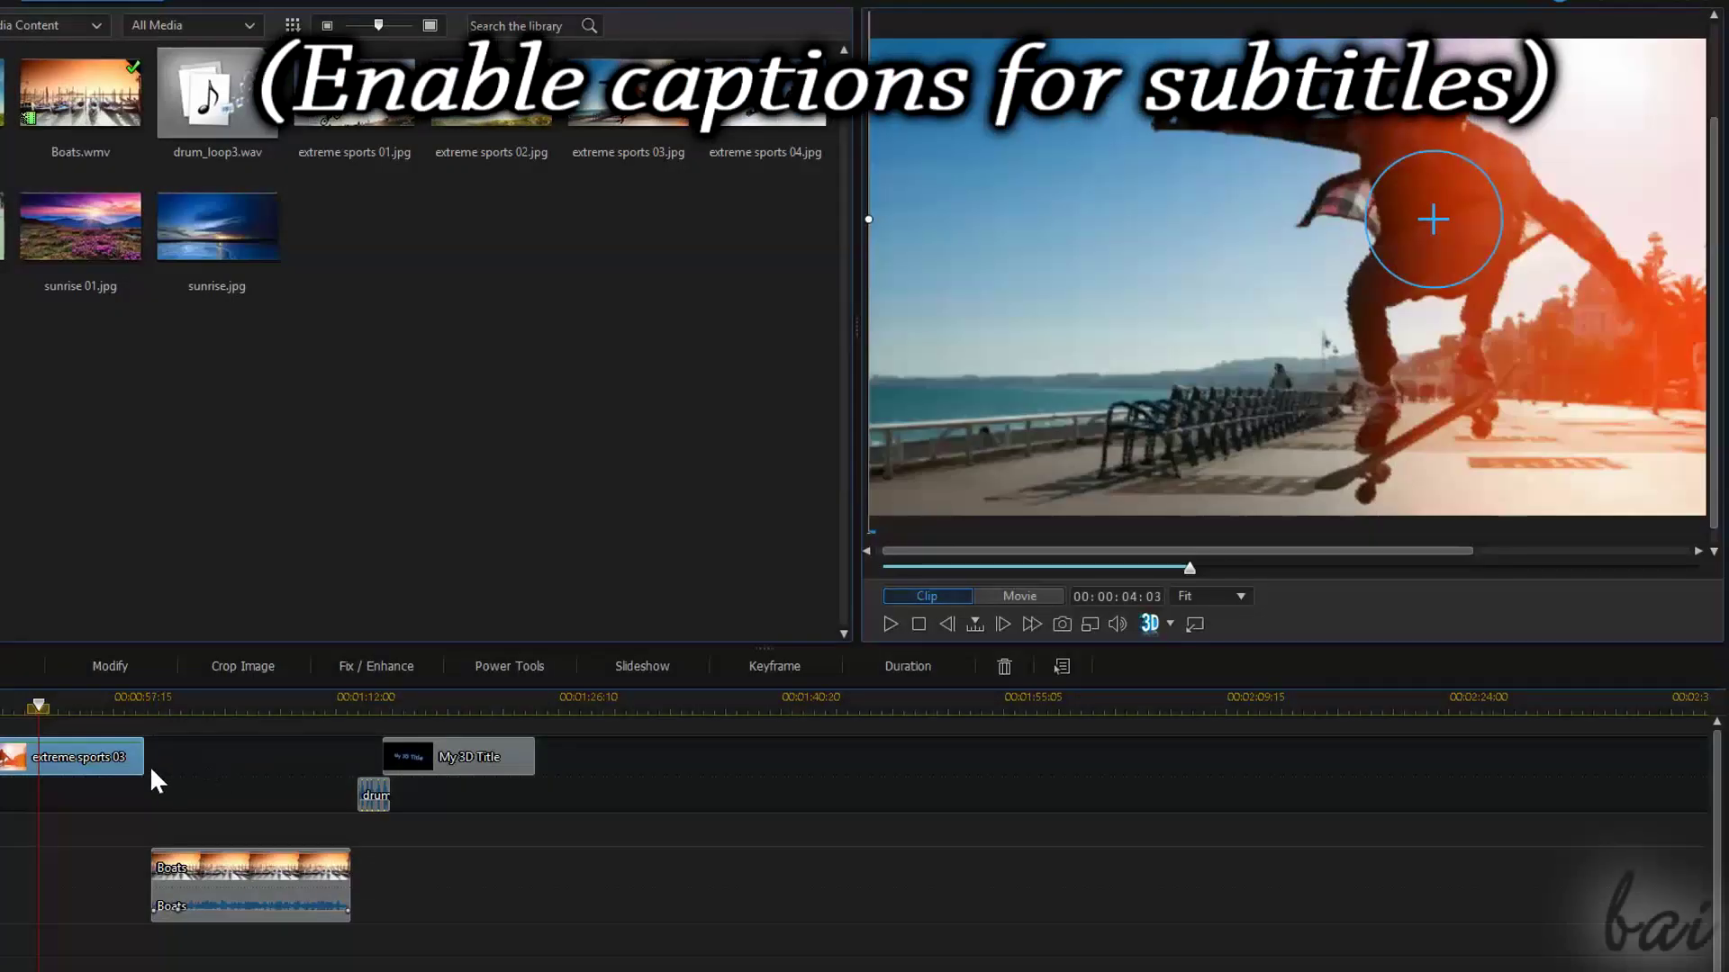
# Set the preview to 100% and zoom in the timeline ruler, deselecting the skate clip.
pyautogui.click(1247, 597)
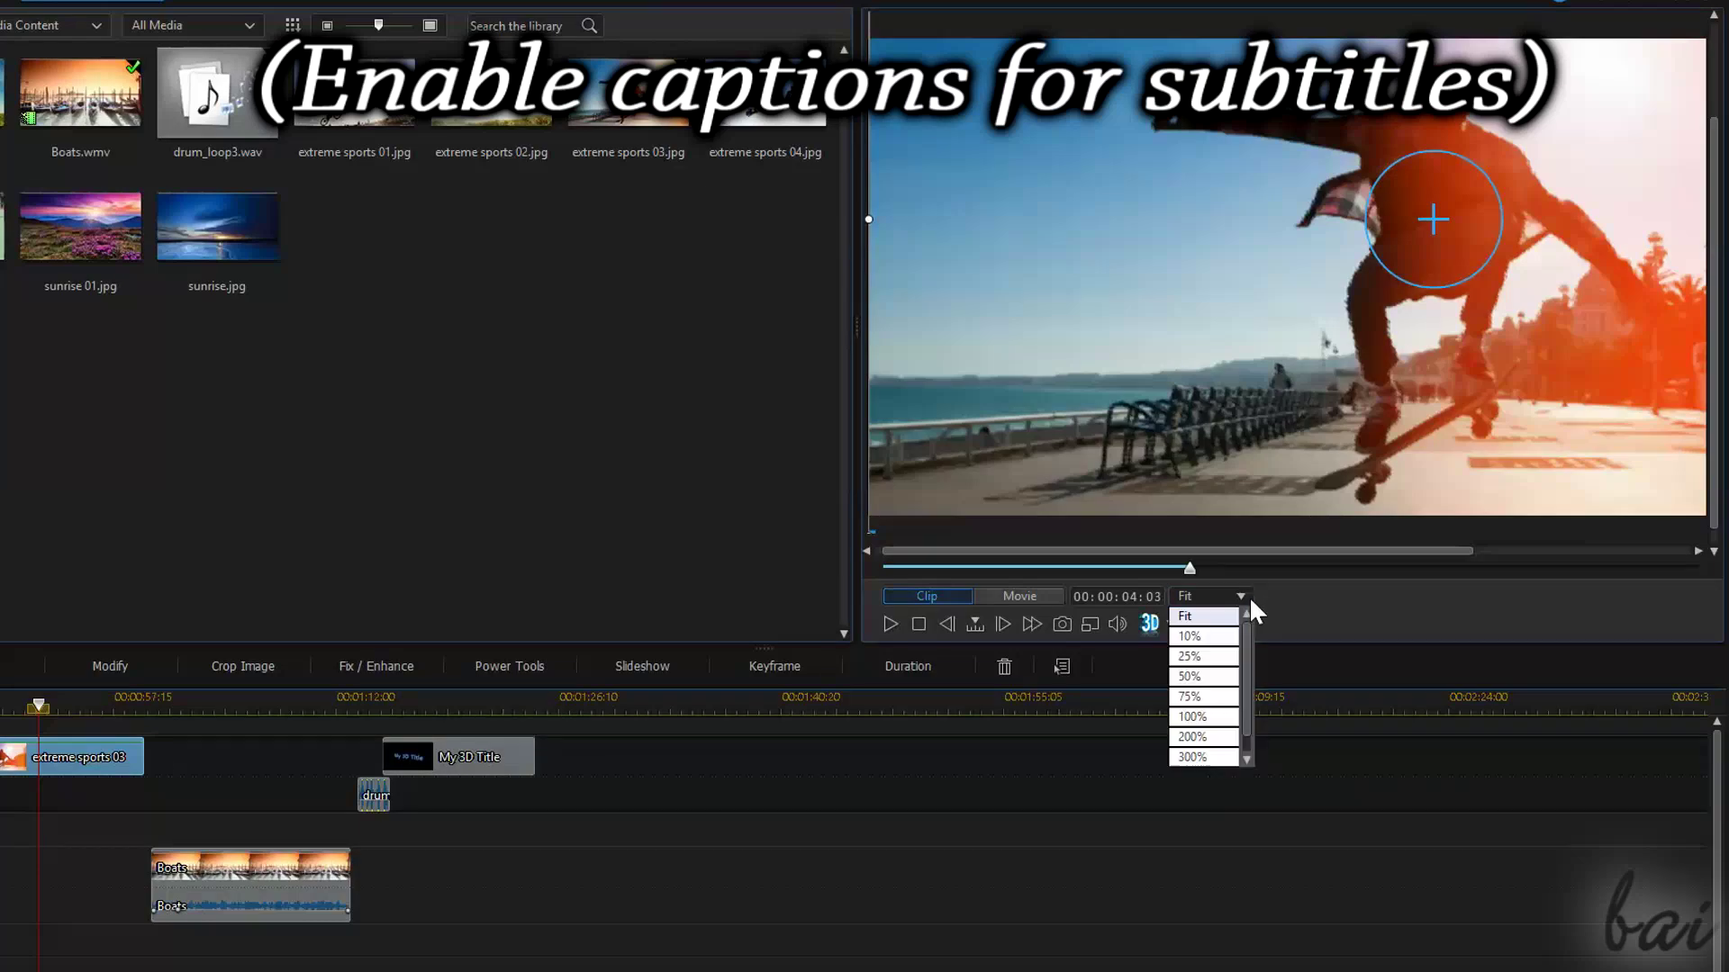
pyautogui.click(1203, 717)
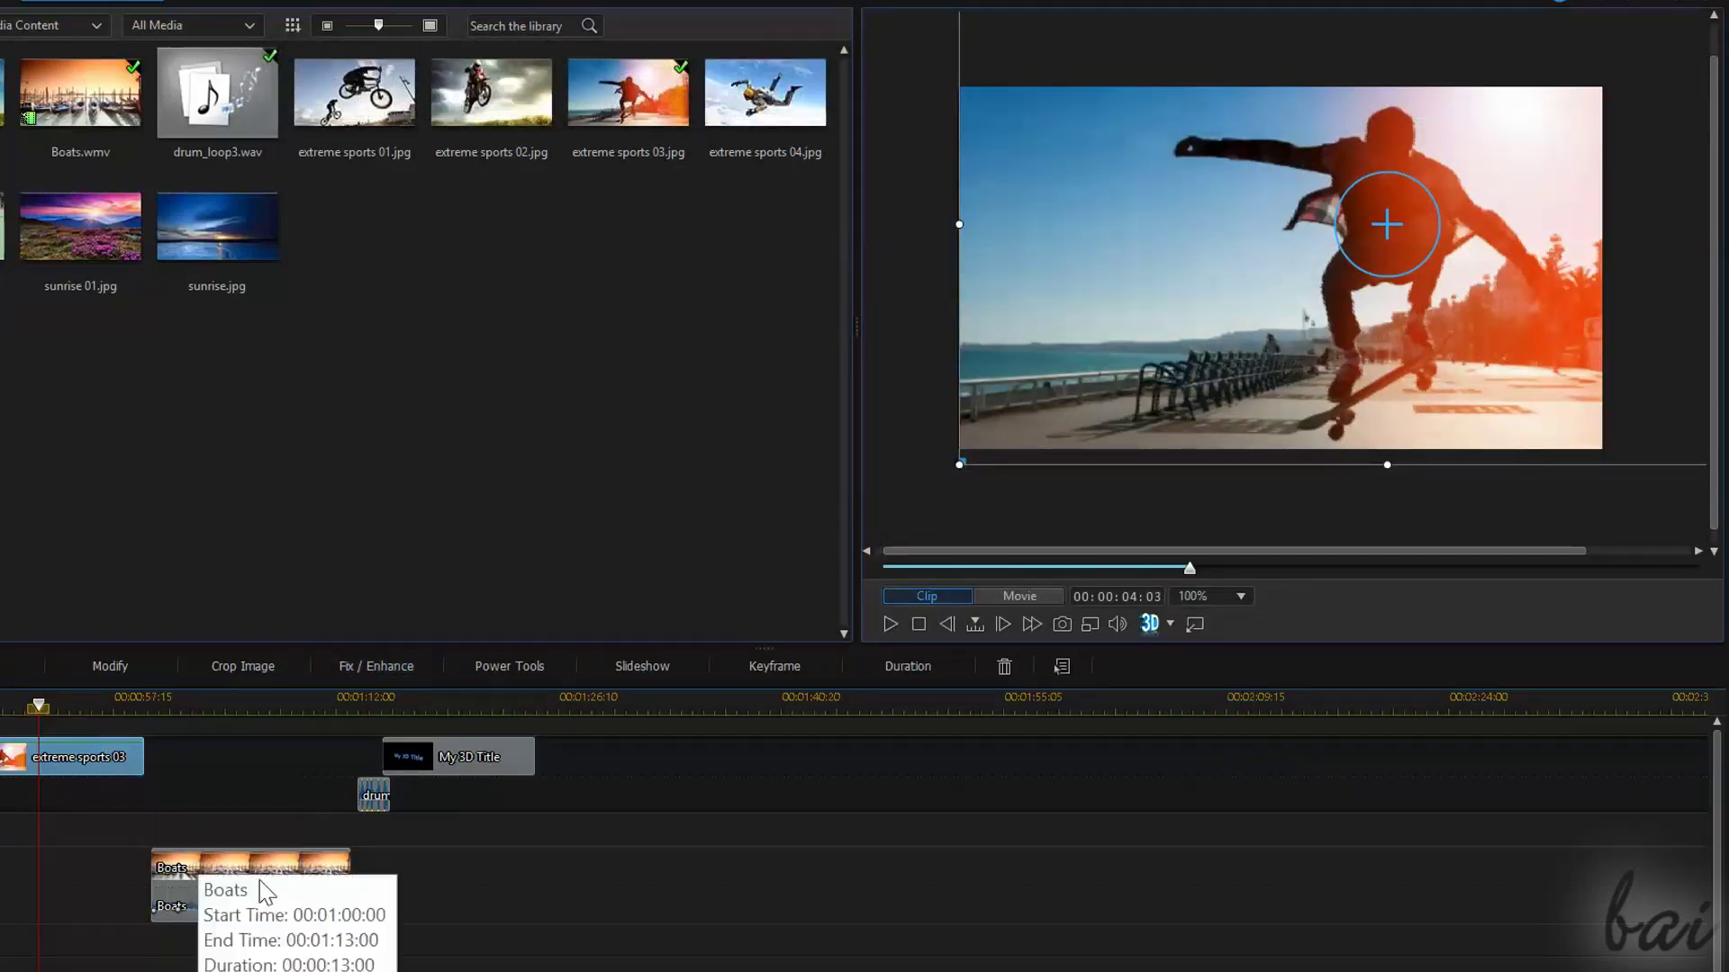
pyautogui.moveTo(225, 704); pyautogui.dragTo(504, 711)
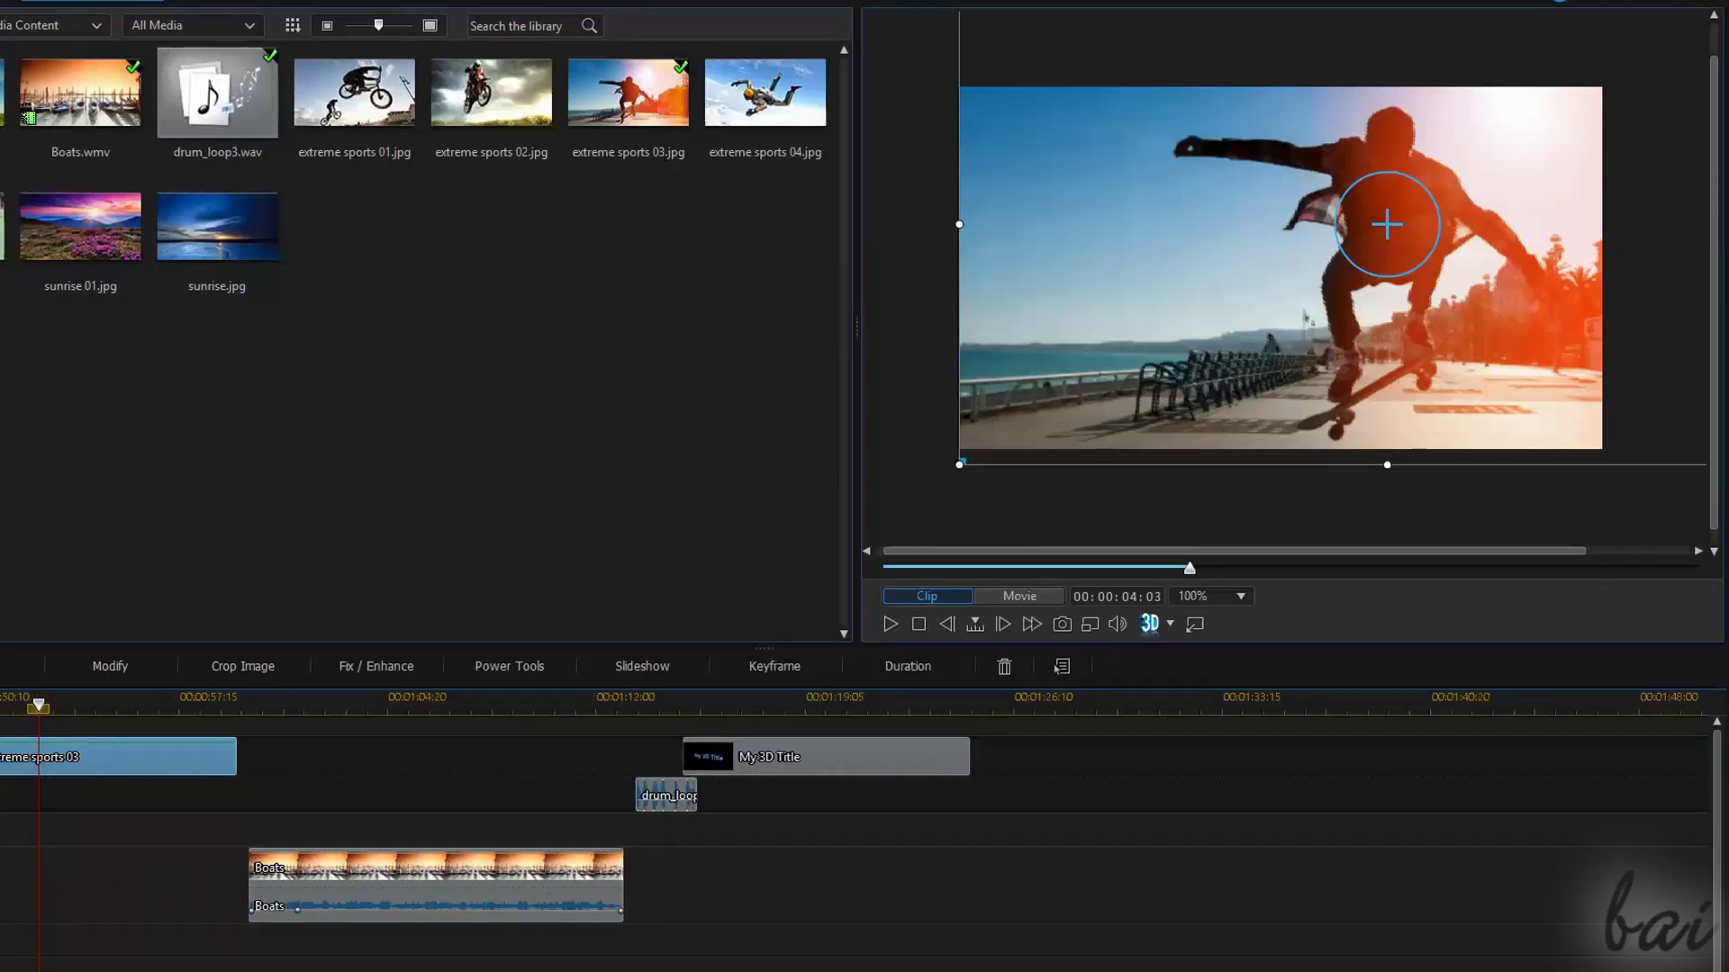
pyautogui.click(688, 879)
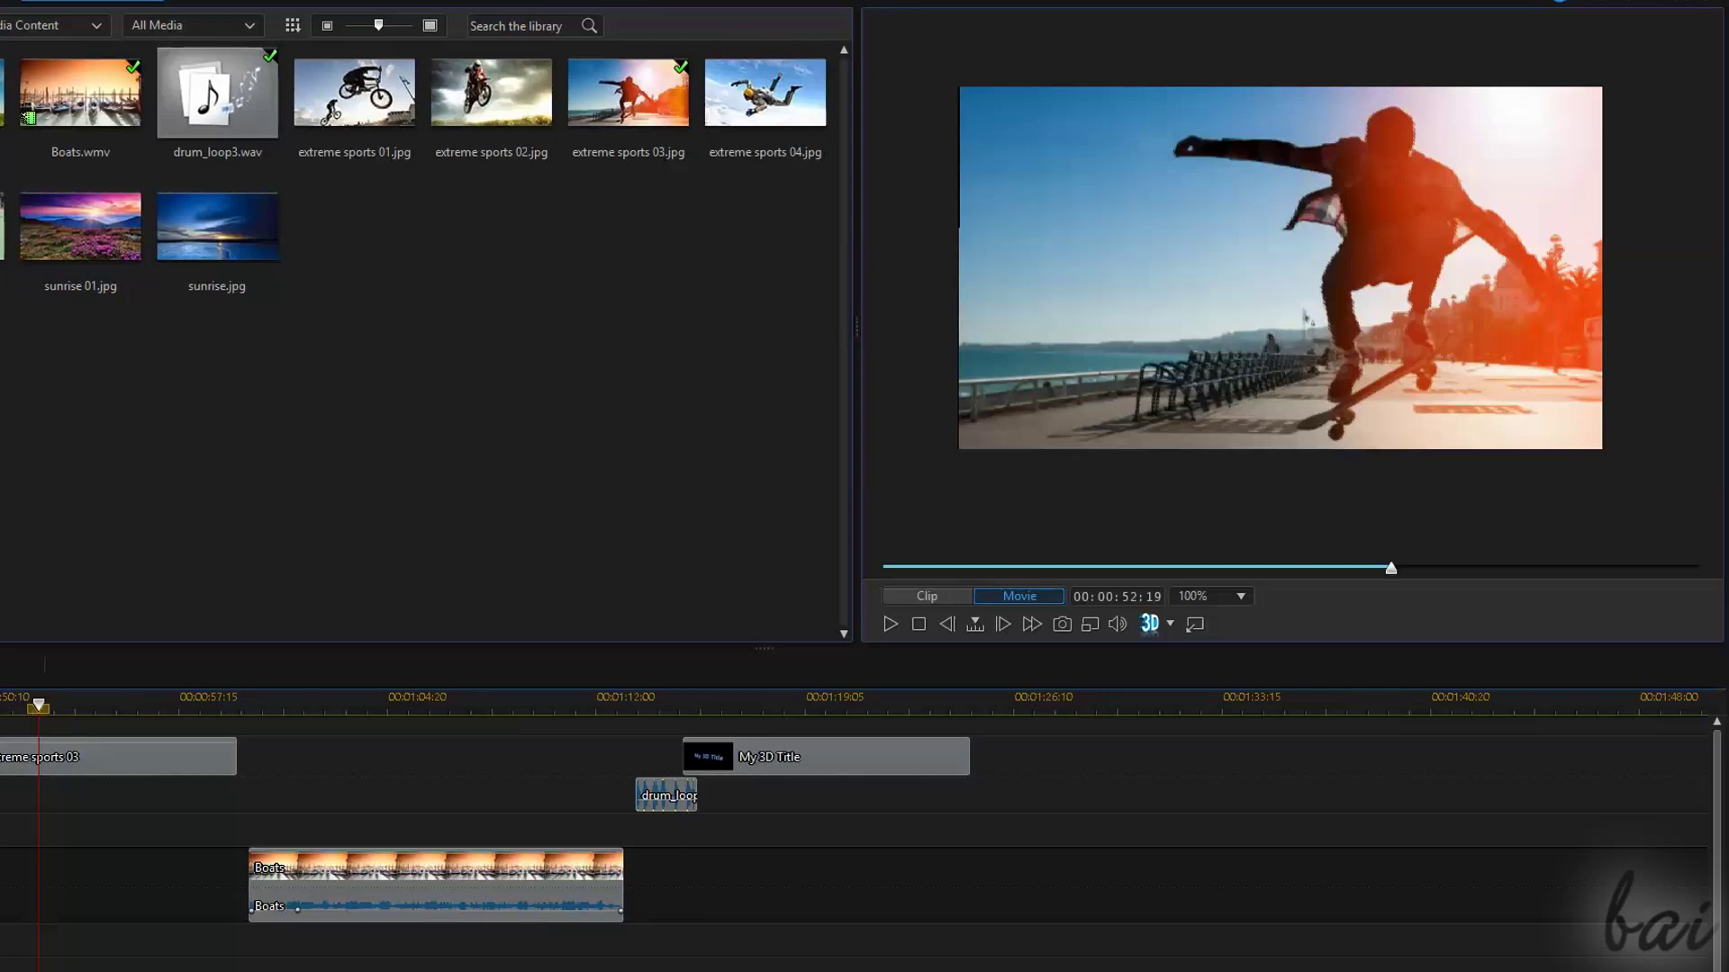
# Play the movie from the boats overlay section through the 3D title clip.
pyautogui.scroll(3, 414, 814)
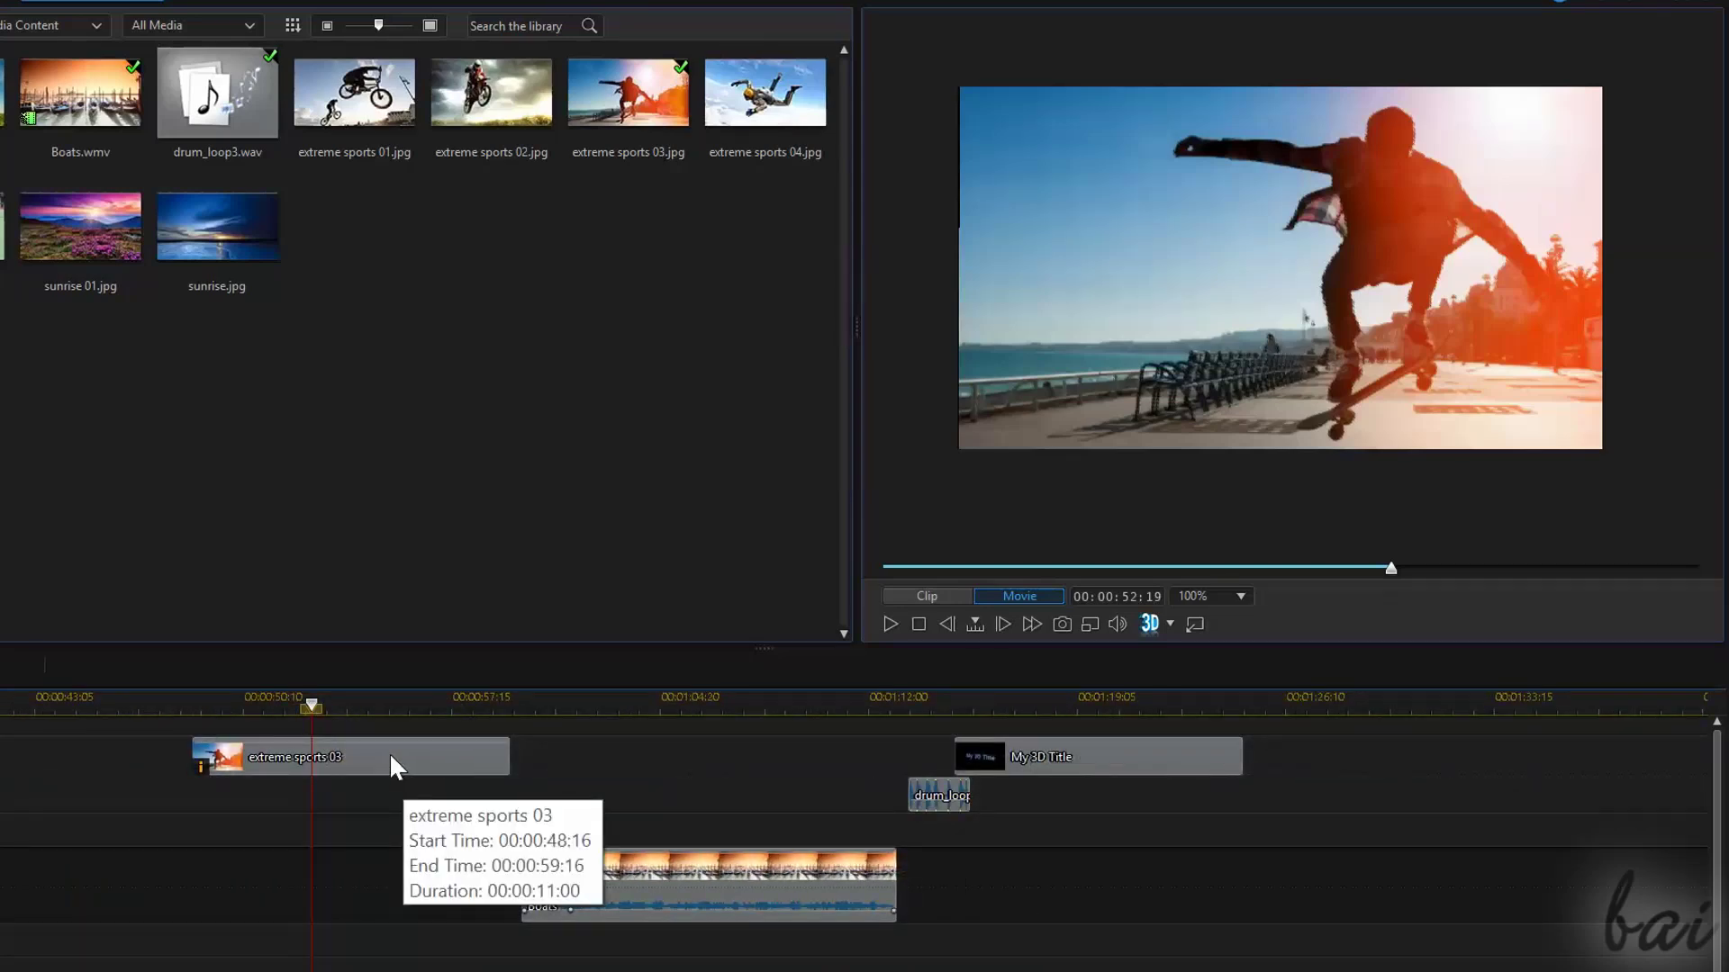
pyautogui.click(351, 710)
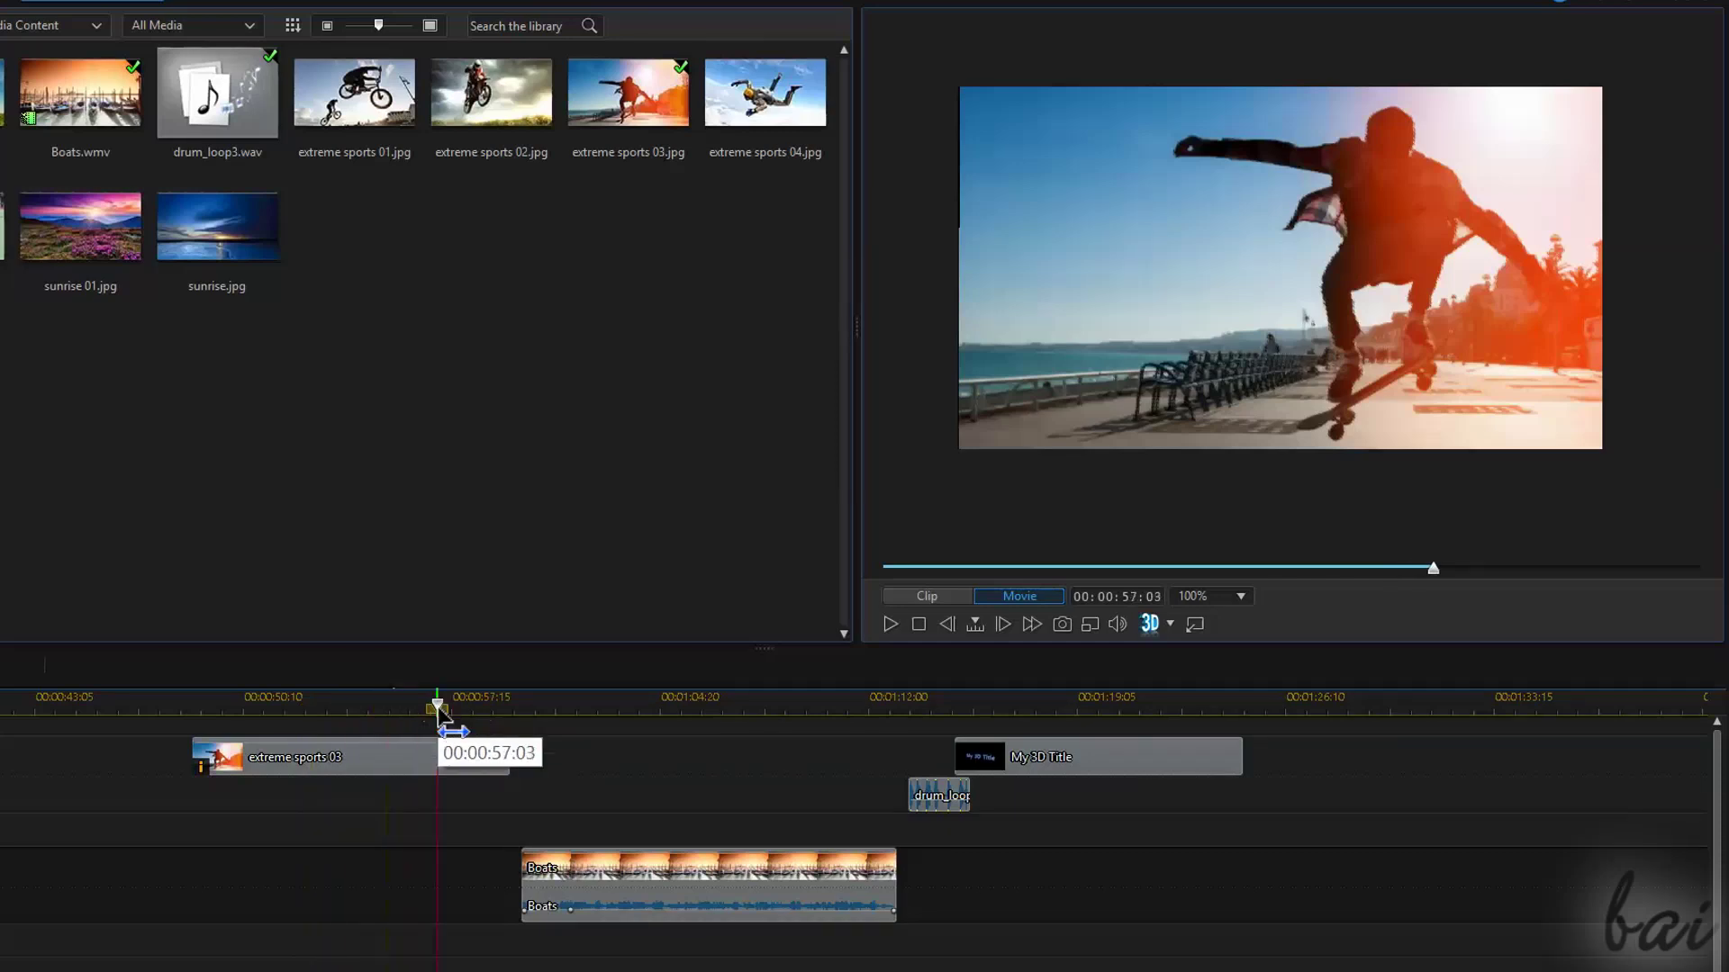
pyautogui.moveTo(382, 713); pyautogui.dragTo(530, 715)
pyautogui.click(890, 625)
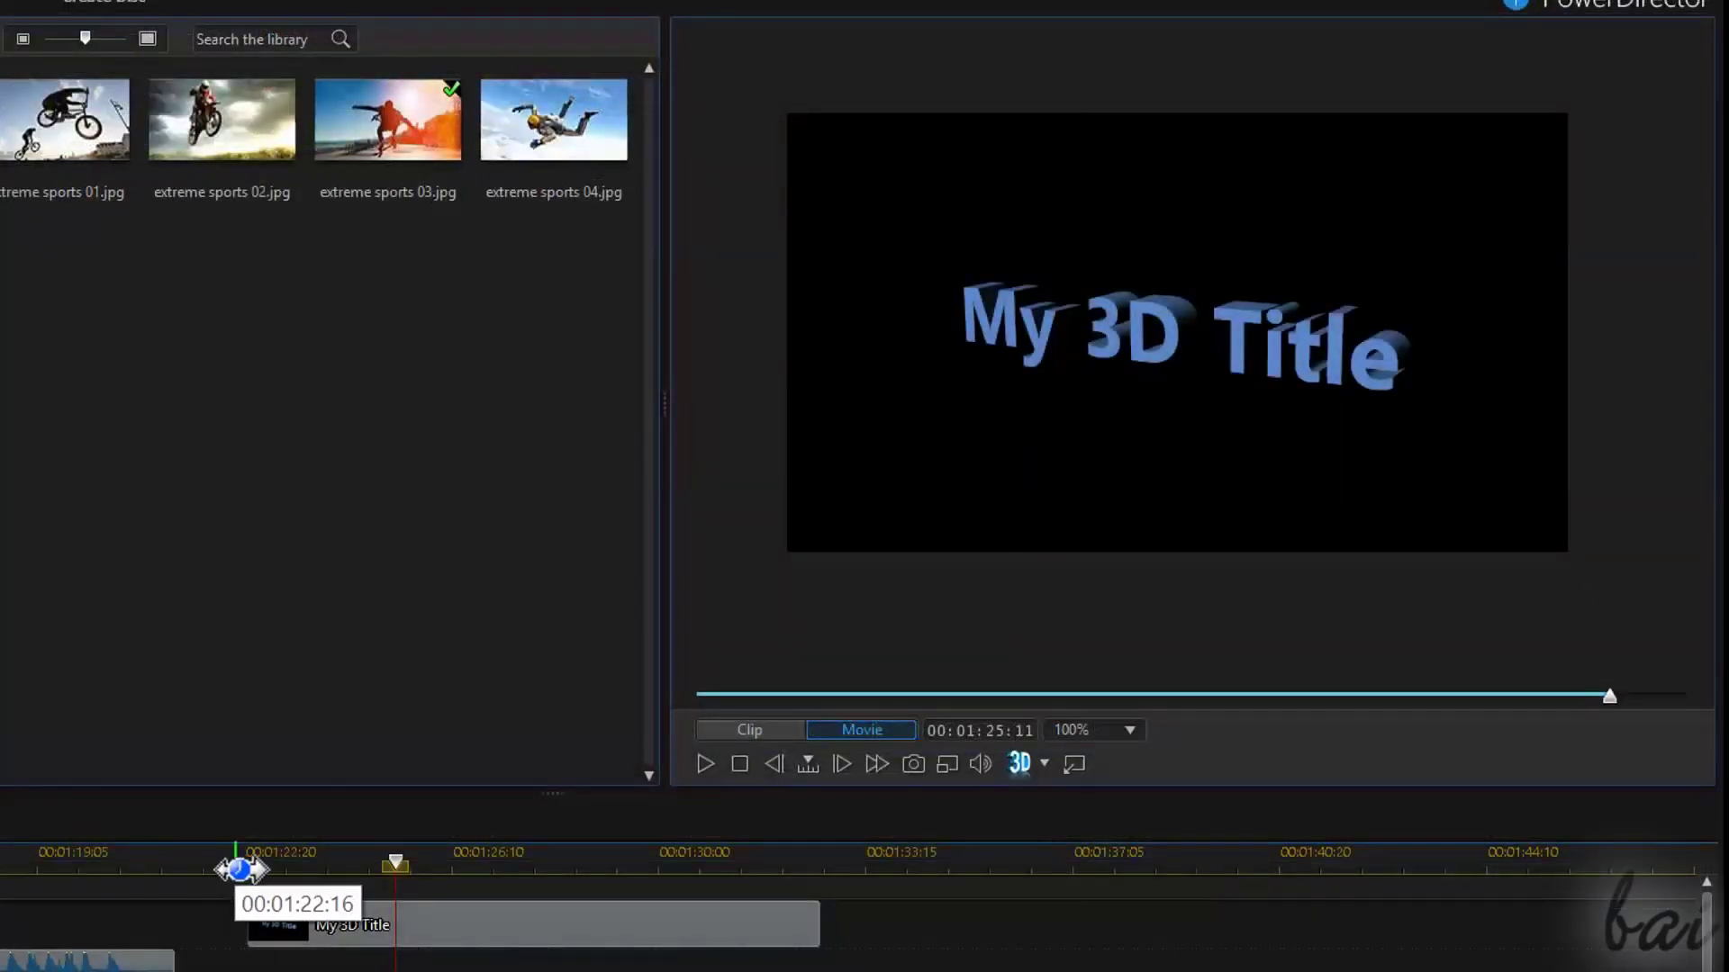
pyautogui.click(243, 851)
pyautogui.click(716, 761)
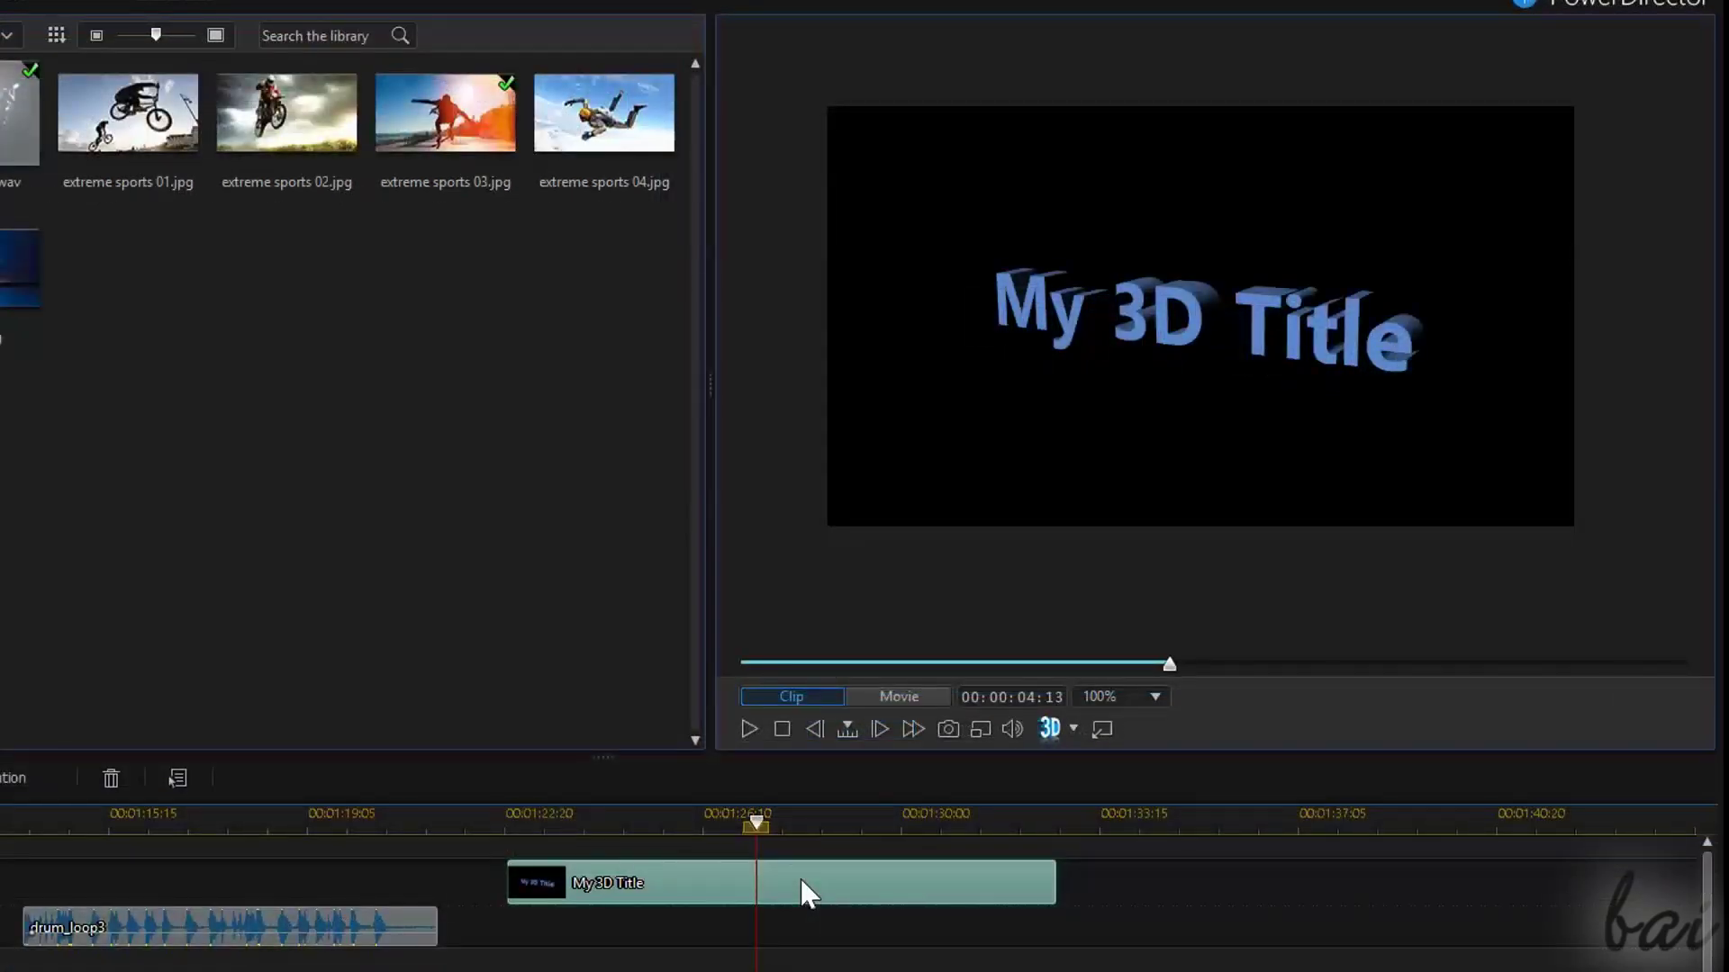
pyautogui.doubleClick(792, 880)
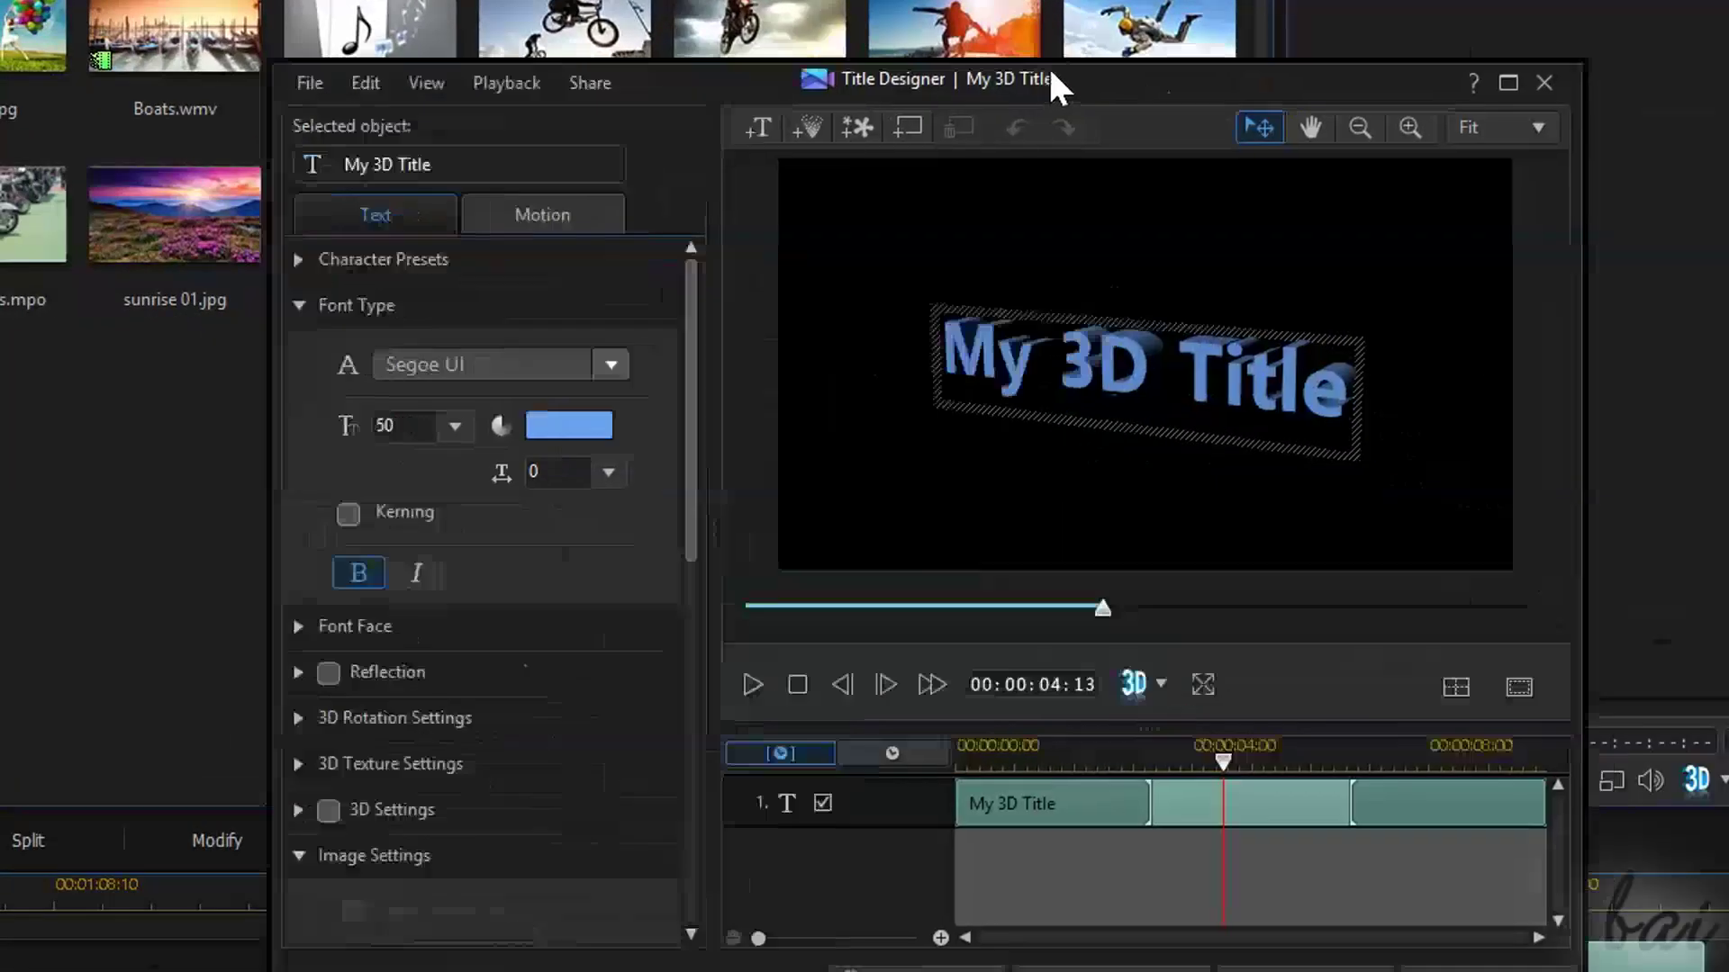
pyautogui.moveTo(1052, 72); pyautogui.dragTo(867, 26)
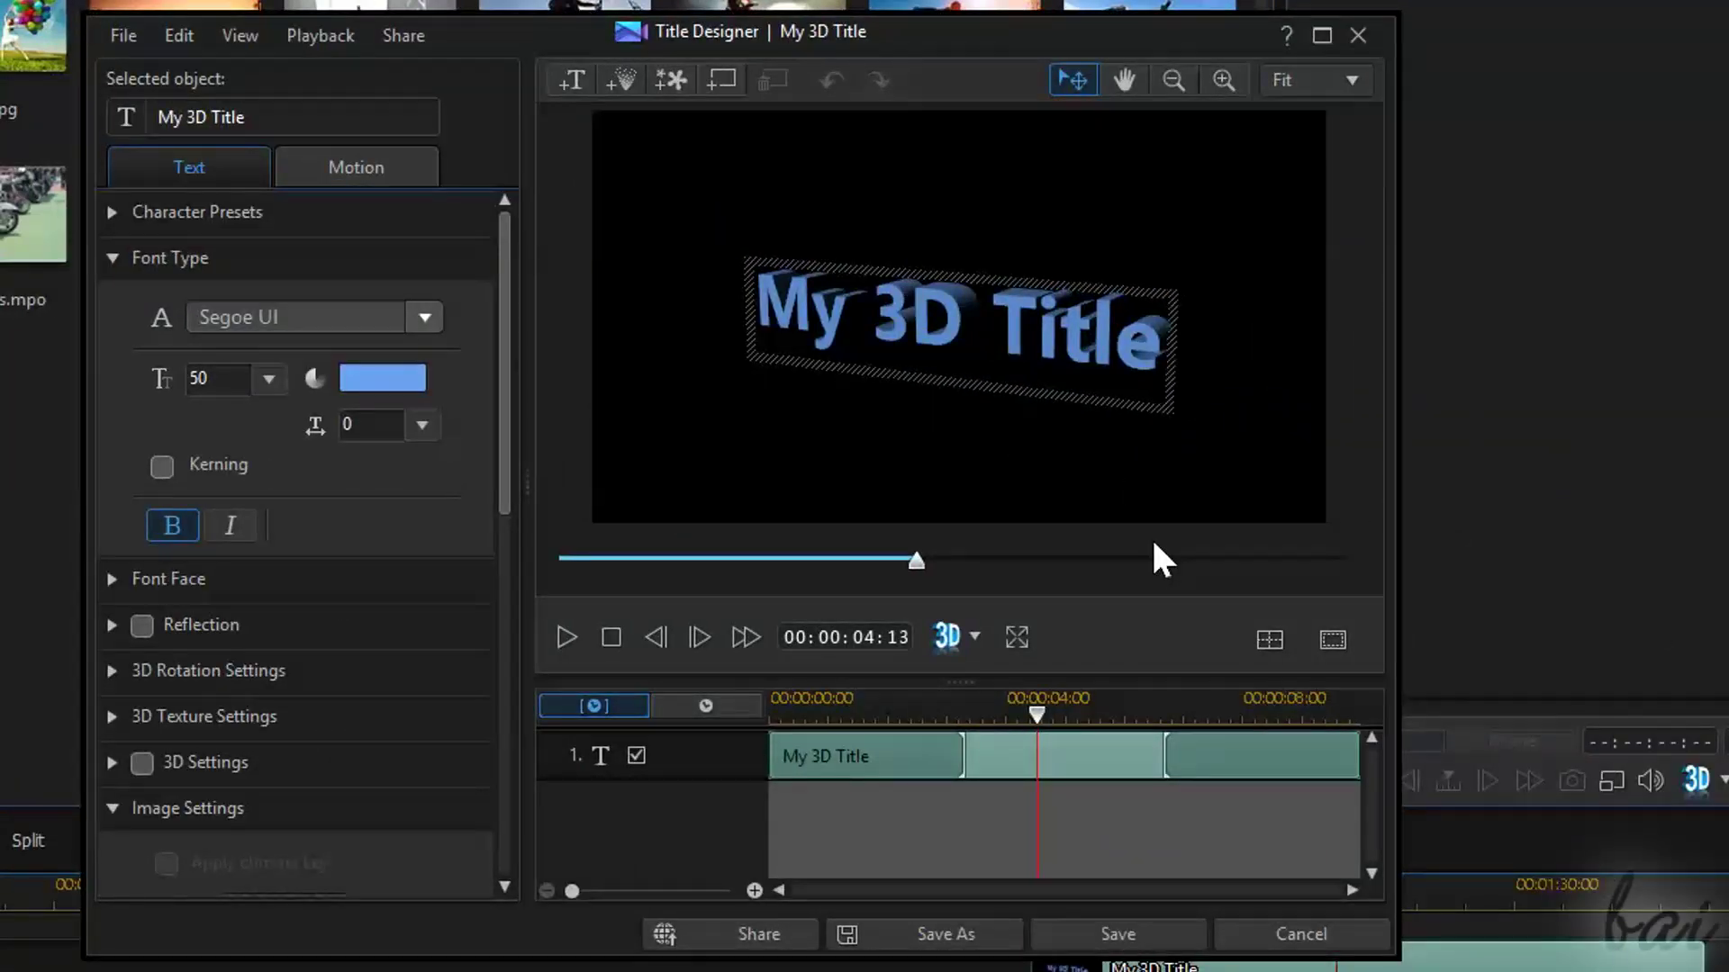
pyautogui.doubleClick(1067, 333)
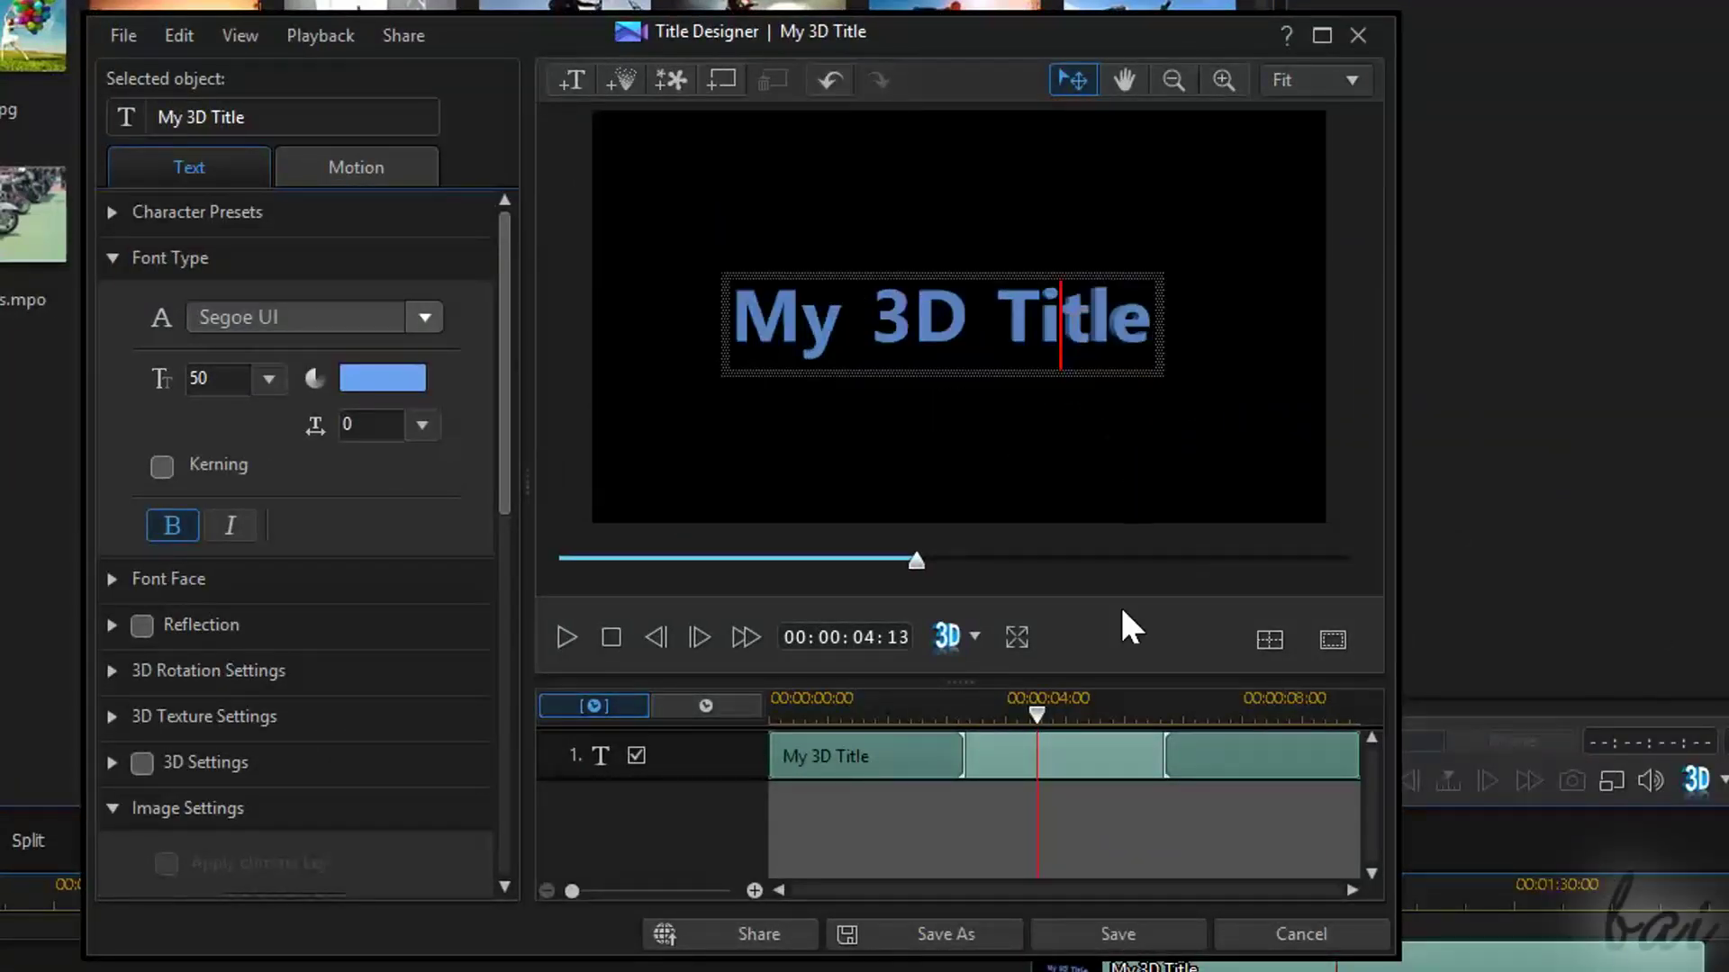
pyautogui.click(1072, 788)
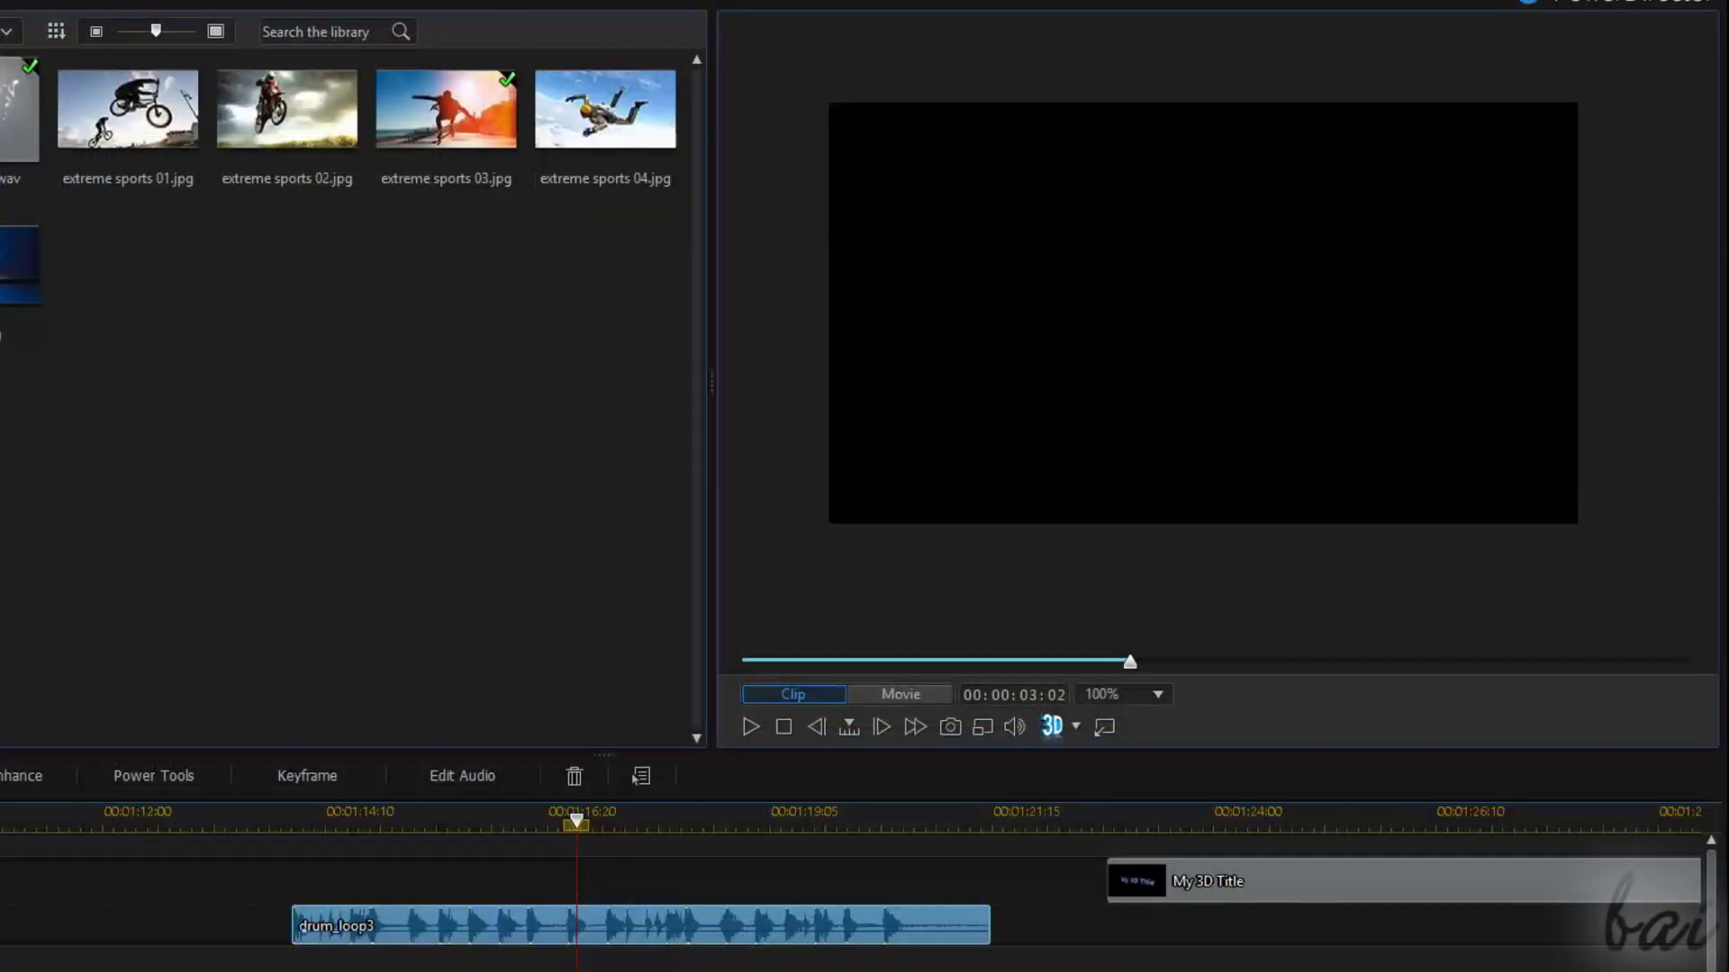
# In Trim Audio for drum_loop3, mark in at 00:00:01:01 and out at 00:00:04:10.
pyautogui.doubleClick(621, 927)
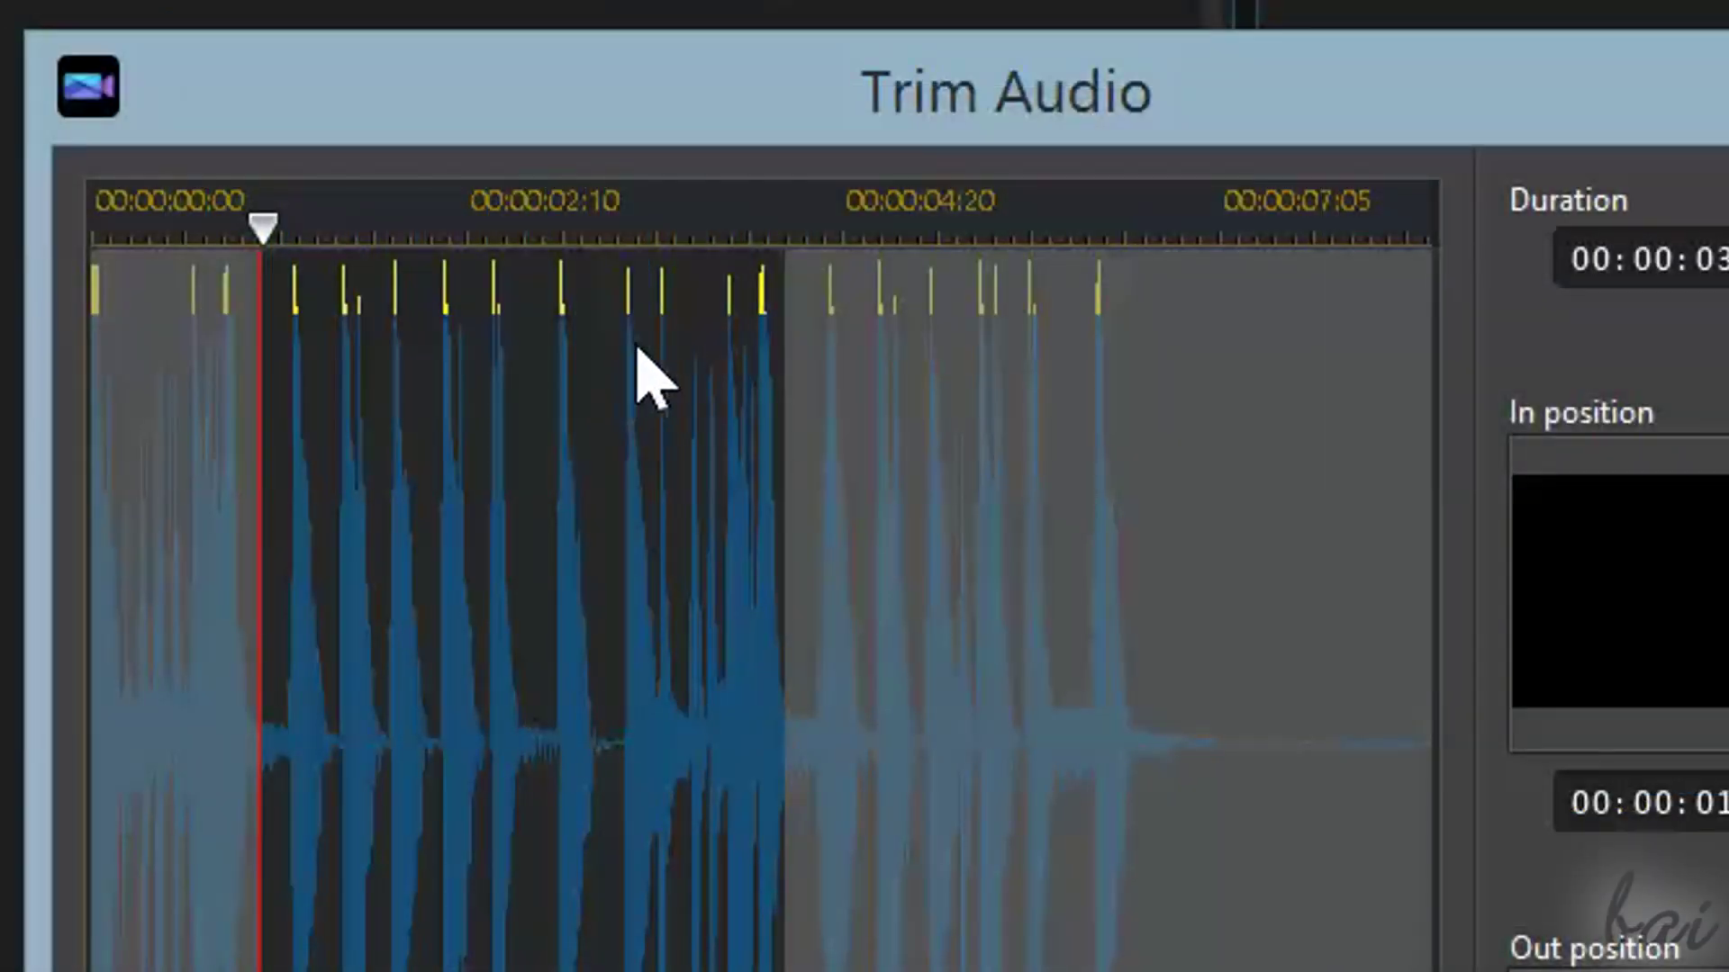
pyautogui.moveTo(565, 207)
pyautogui.mouseDown()
pyautogui.moveTo(1594, 259)
pyautogui.moveTo(747, 205)
pyautogui.mouseUp()
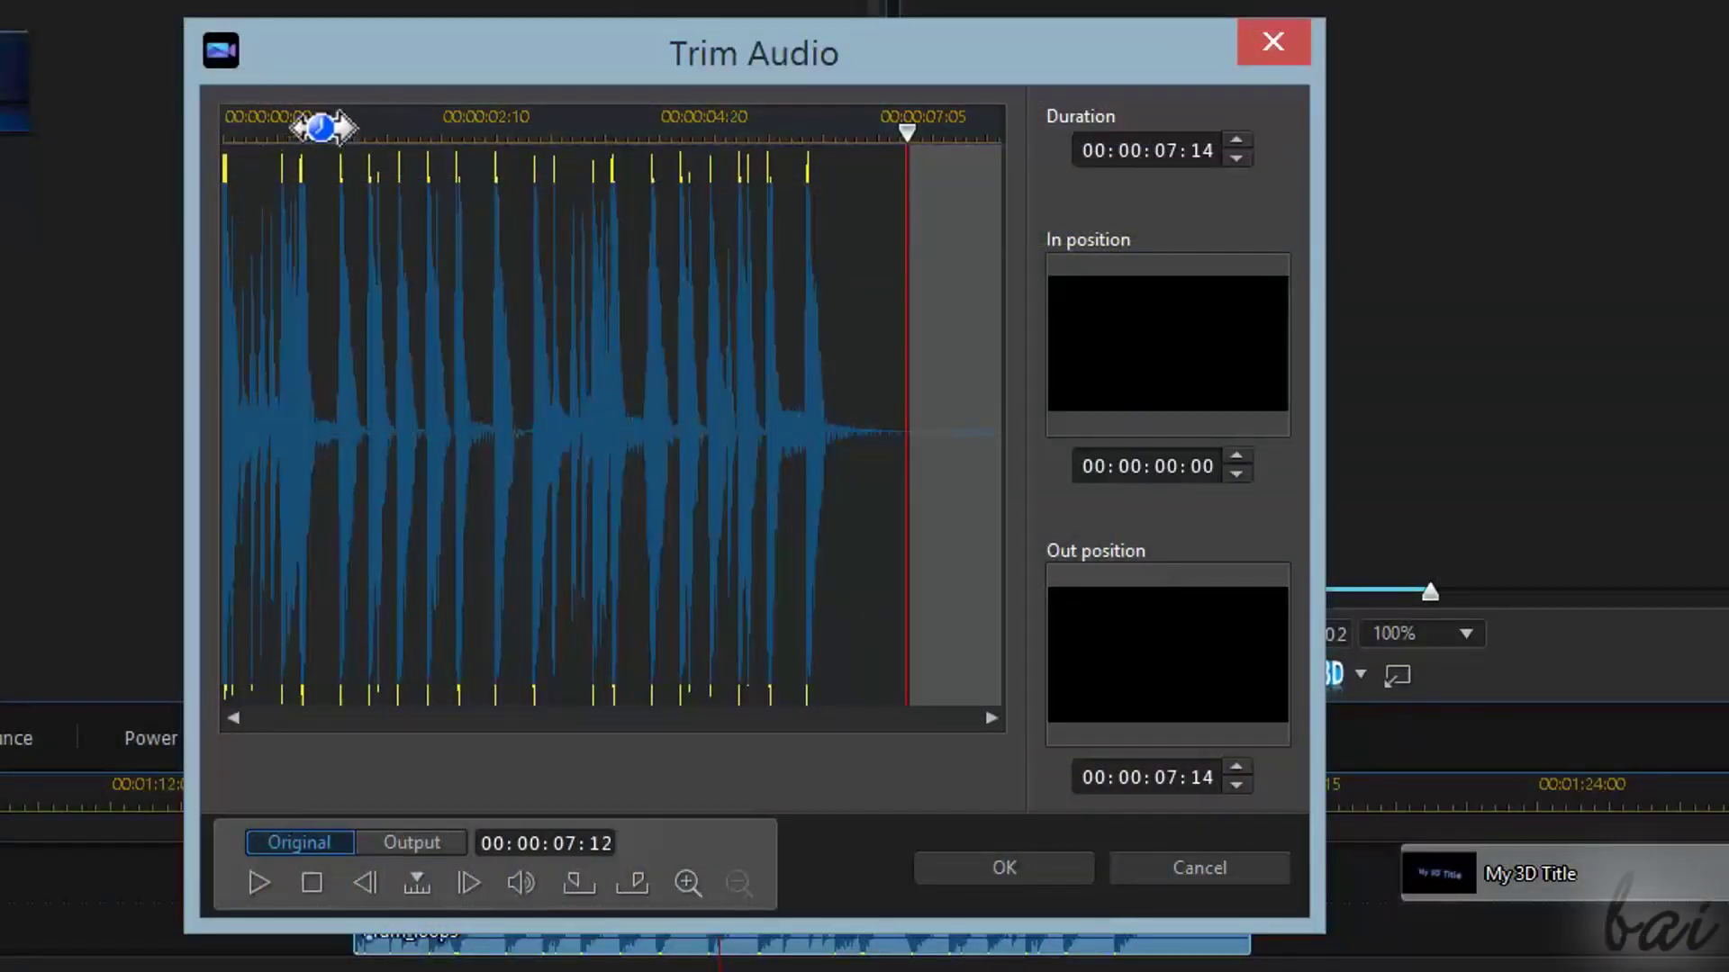
pyautogui.click(321, 125)
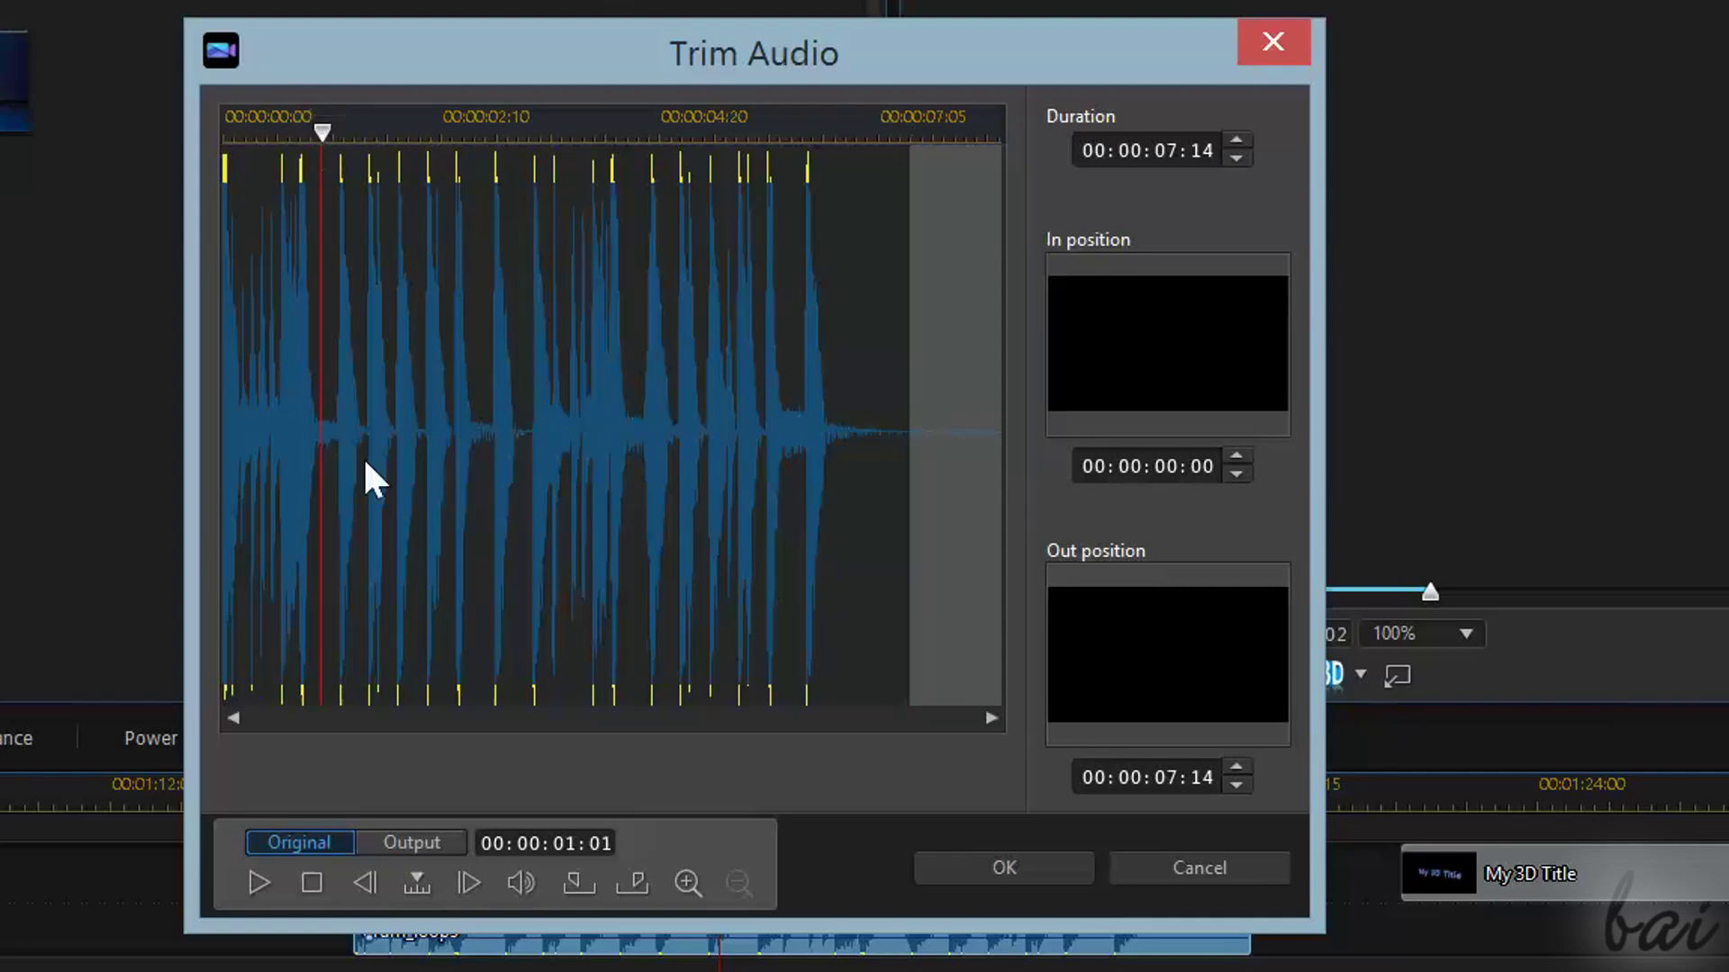
pyautogui.click(578, 884)
pyautogui.click(628, 126)
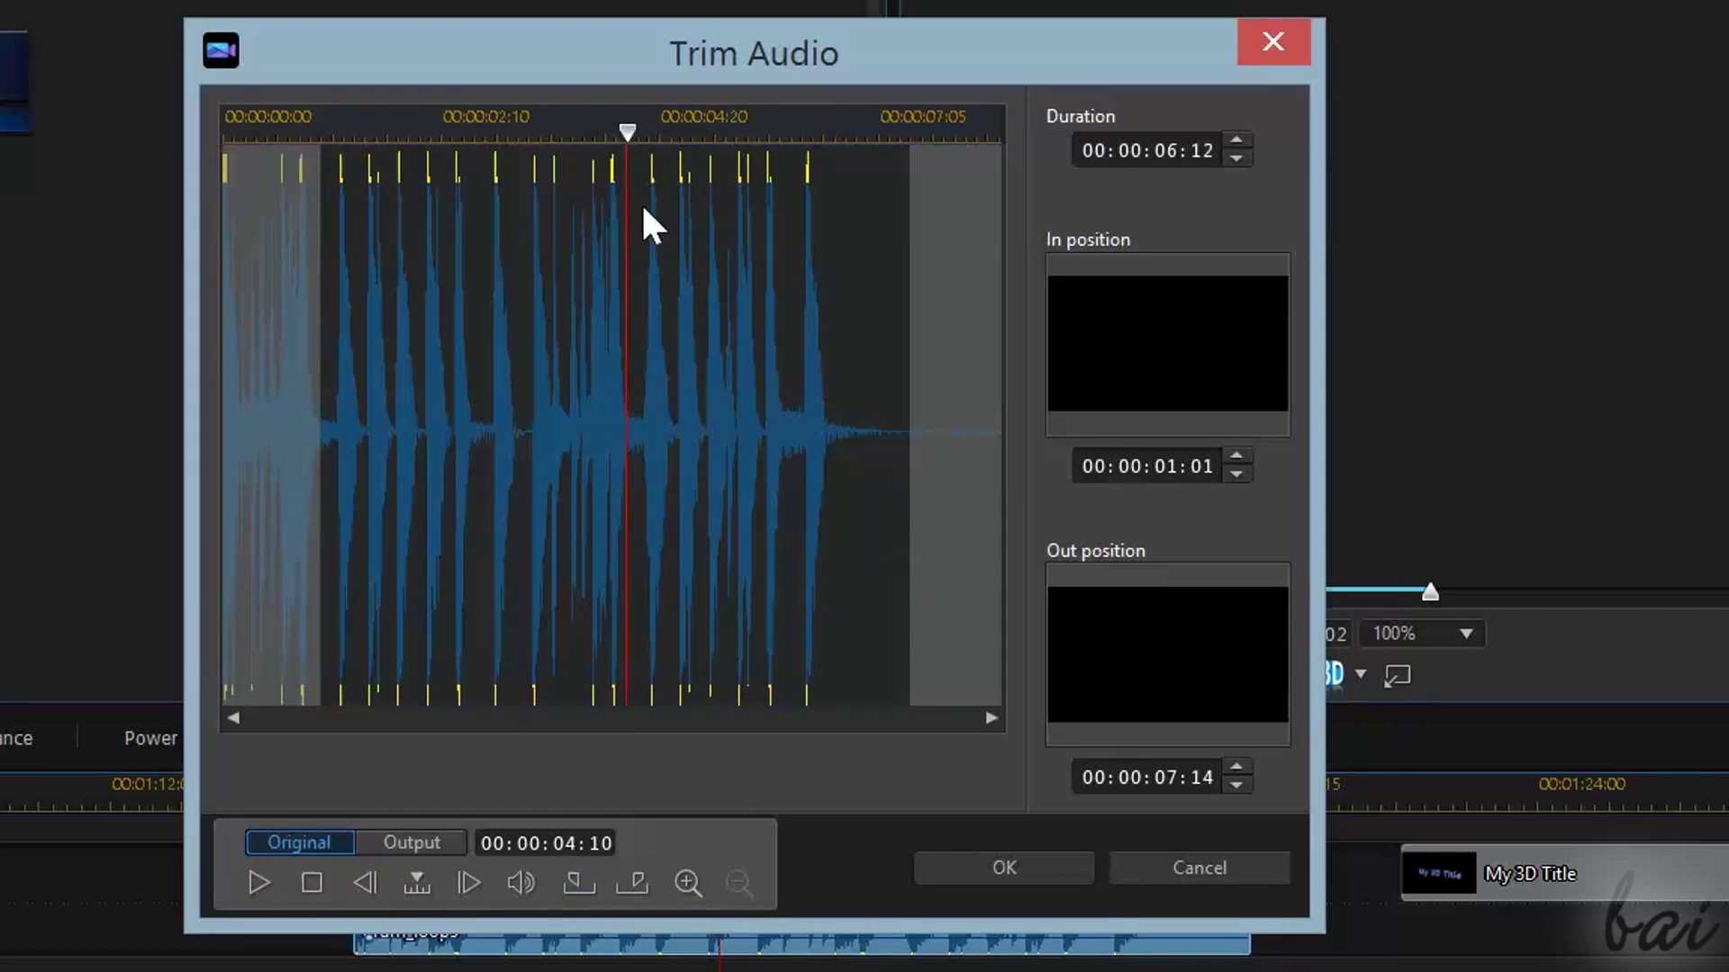
pyautogui.click(647, 887)
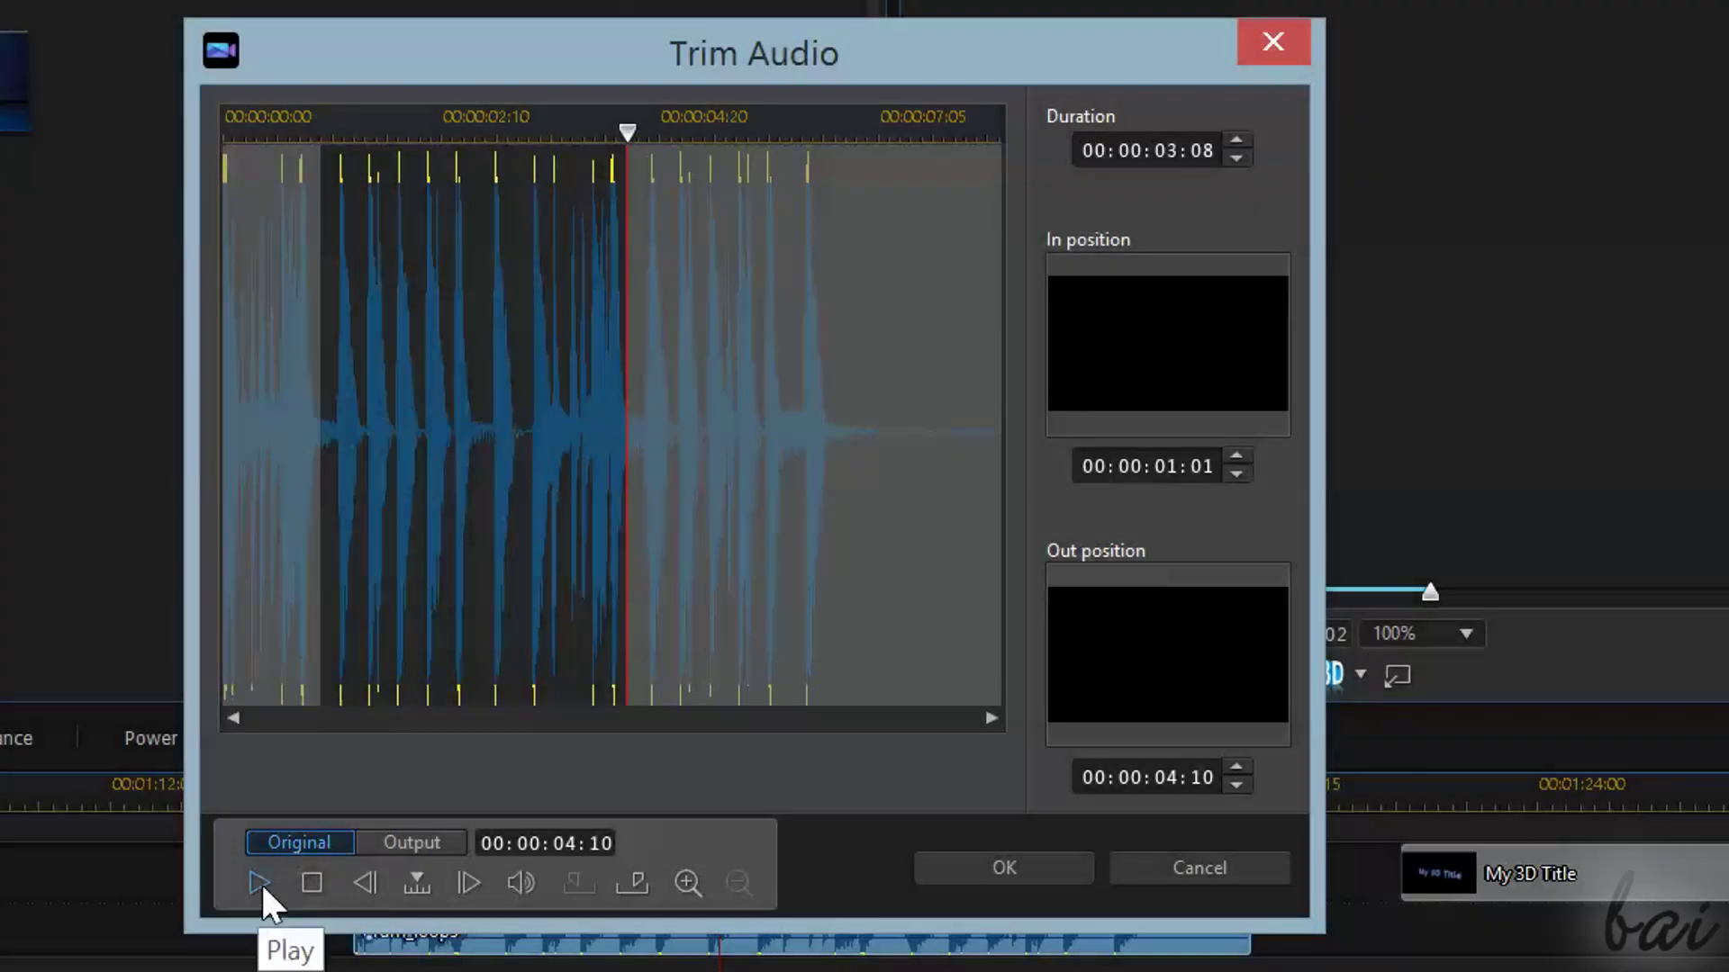
# Play the trimmed drum loop, then preview it in Output mode.
pyautogui.click(261, 884)
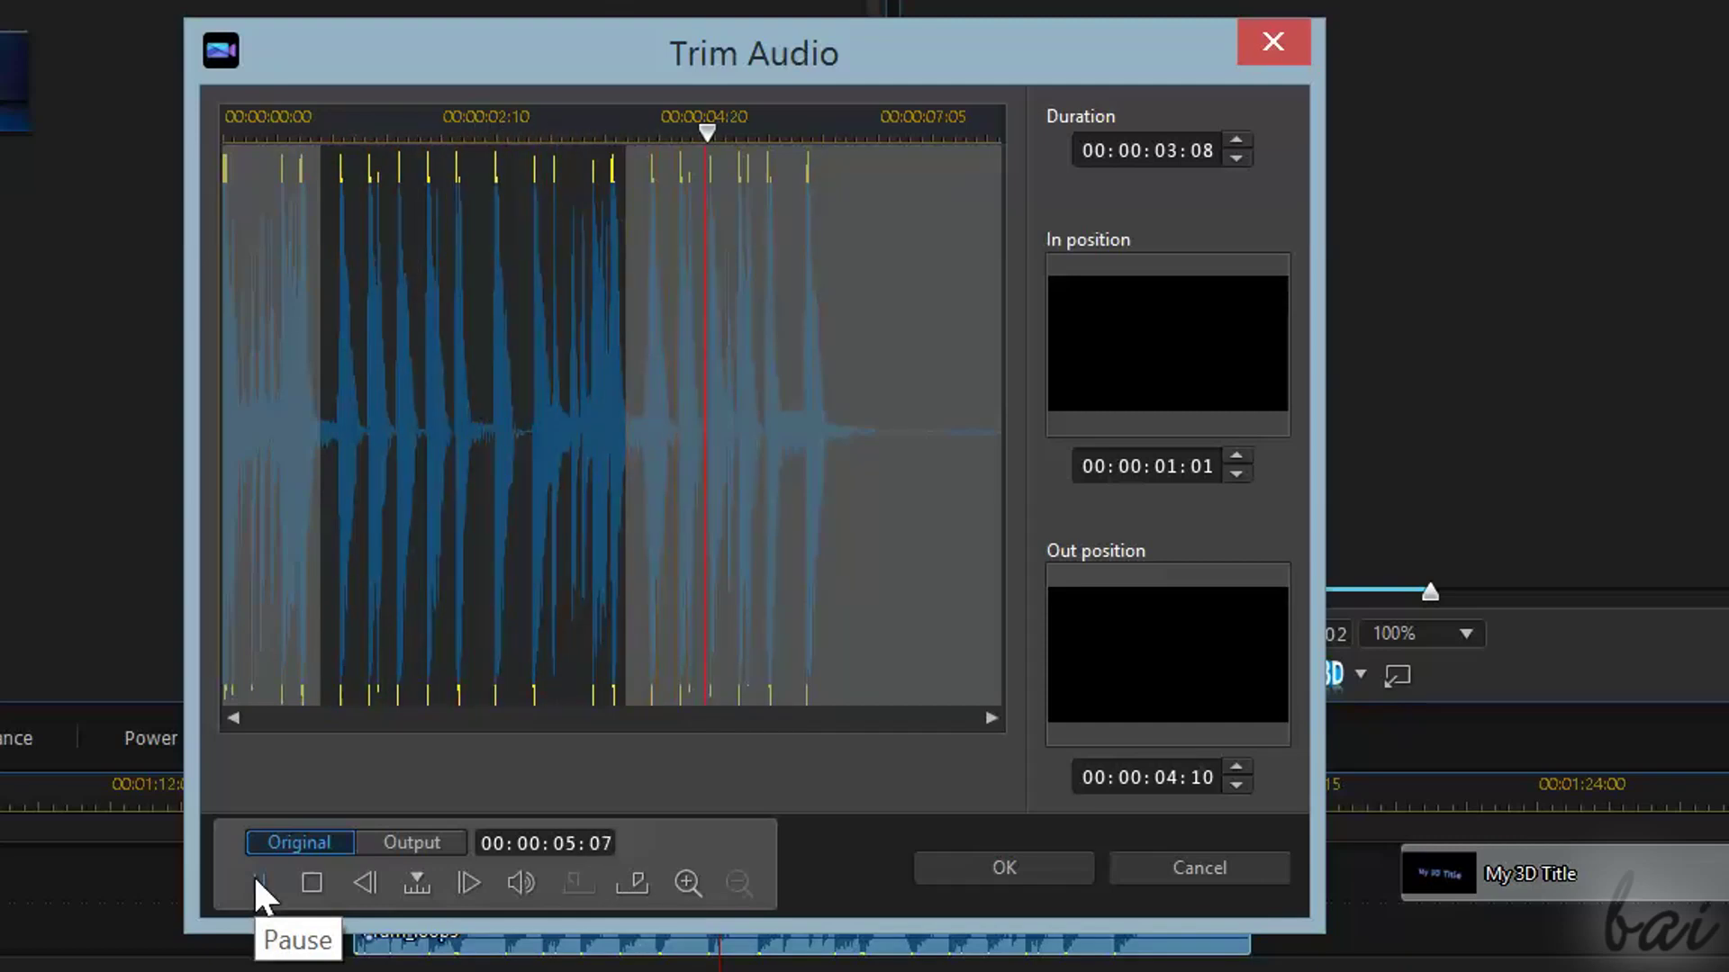
pyautogui.click(311, 884)
pyautogui.click(394, 839)
pyautogui.click(260, 884)
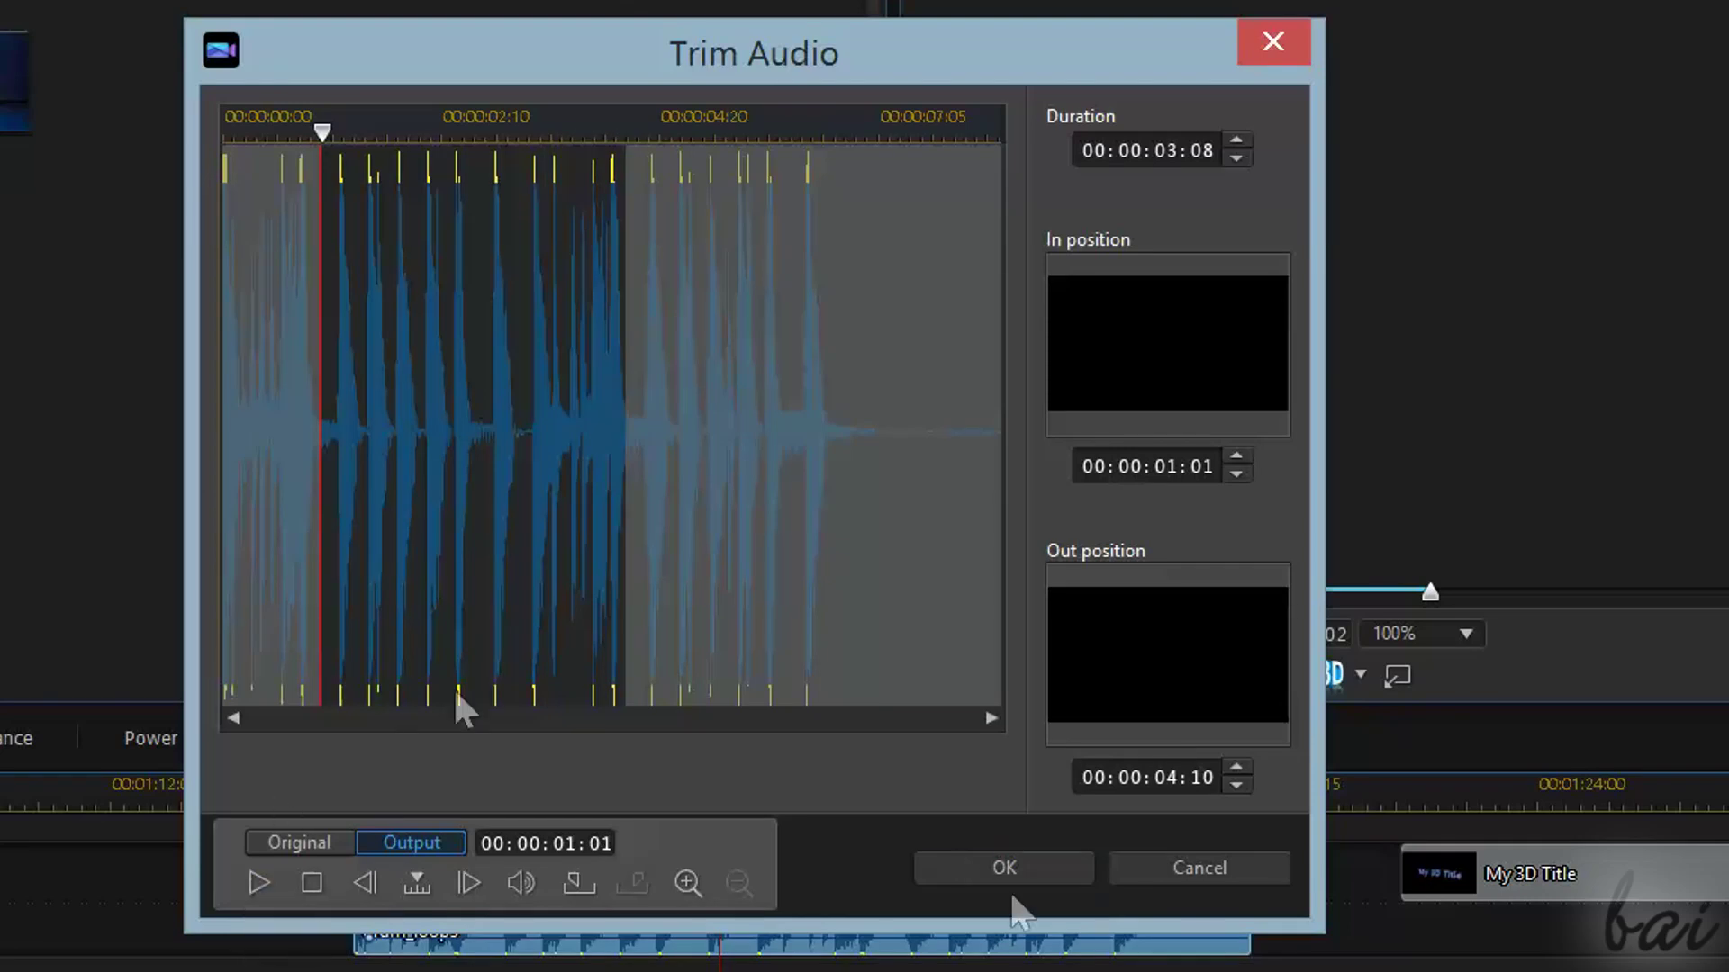
# Apply the drum loop trim, play the movie, then reset the trim to the full audio length.
pyautogui.click(1004, 868)
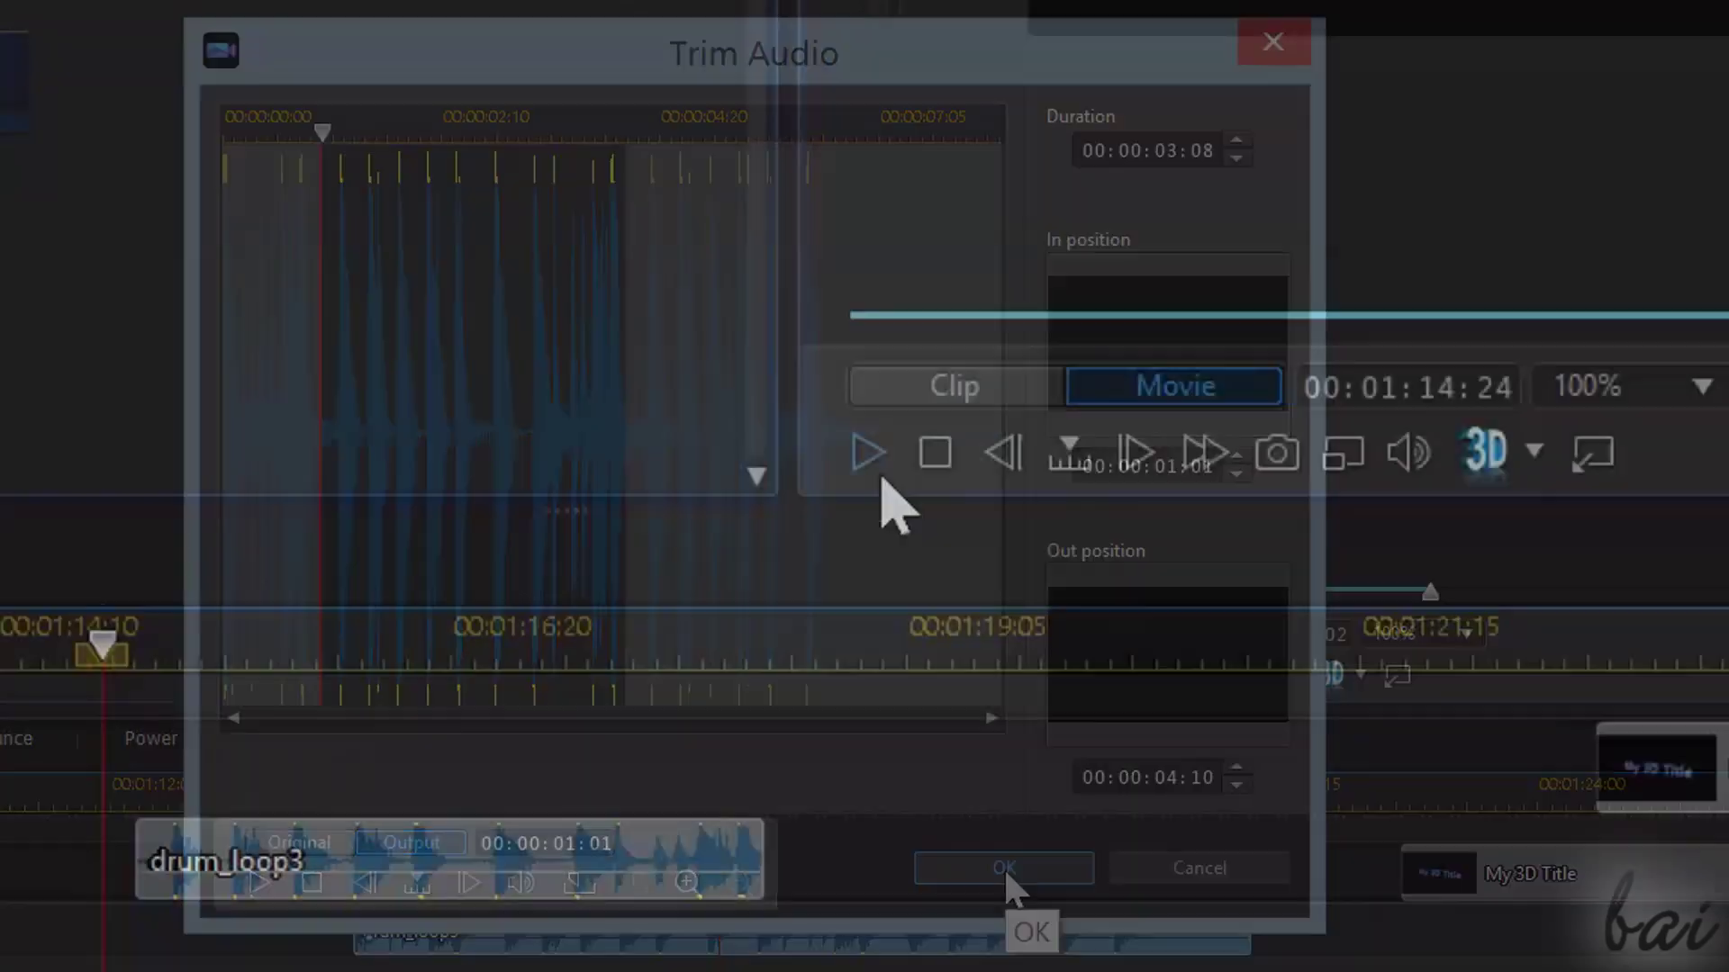
pyautogui.click(869, 453)
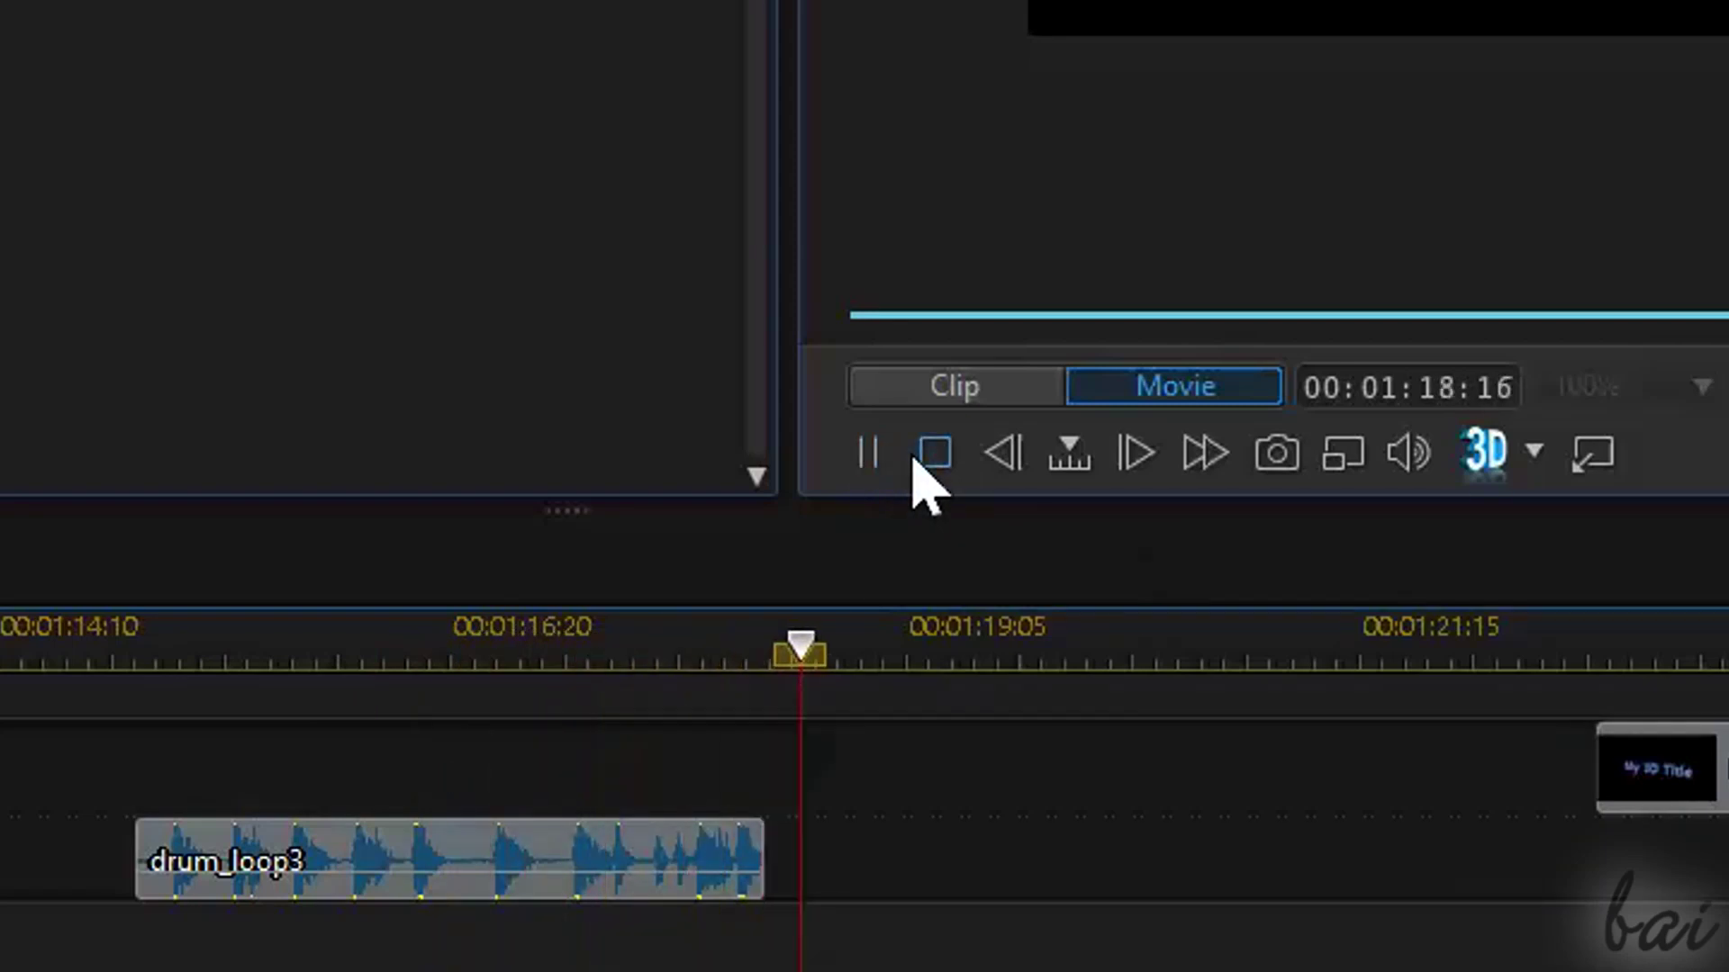
pyautogui.click(889, 459)
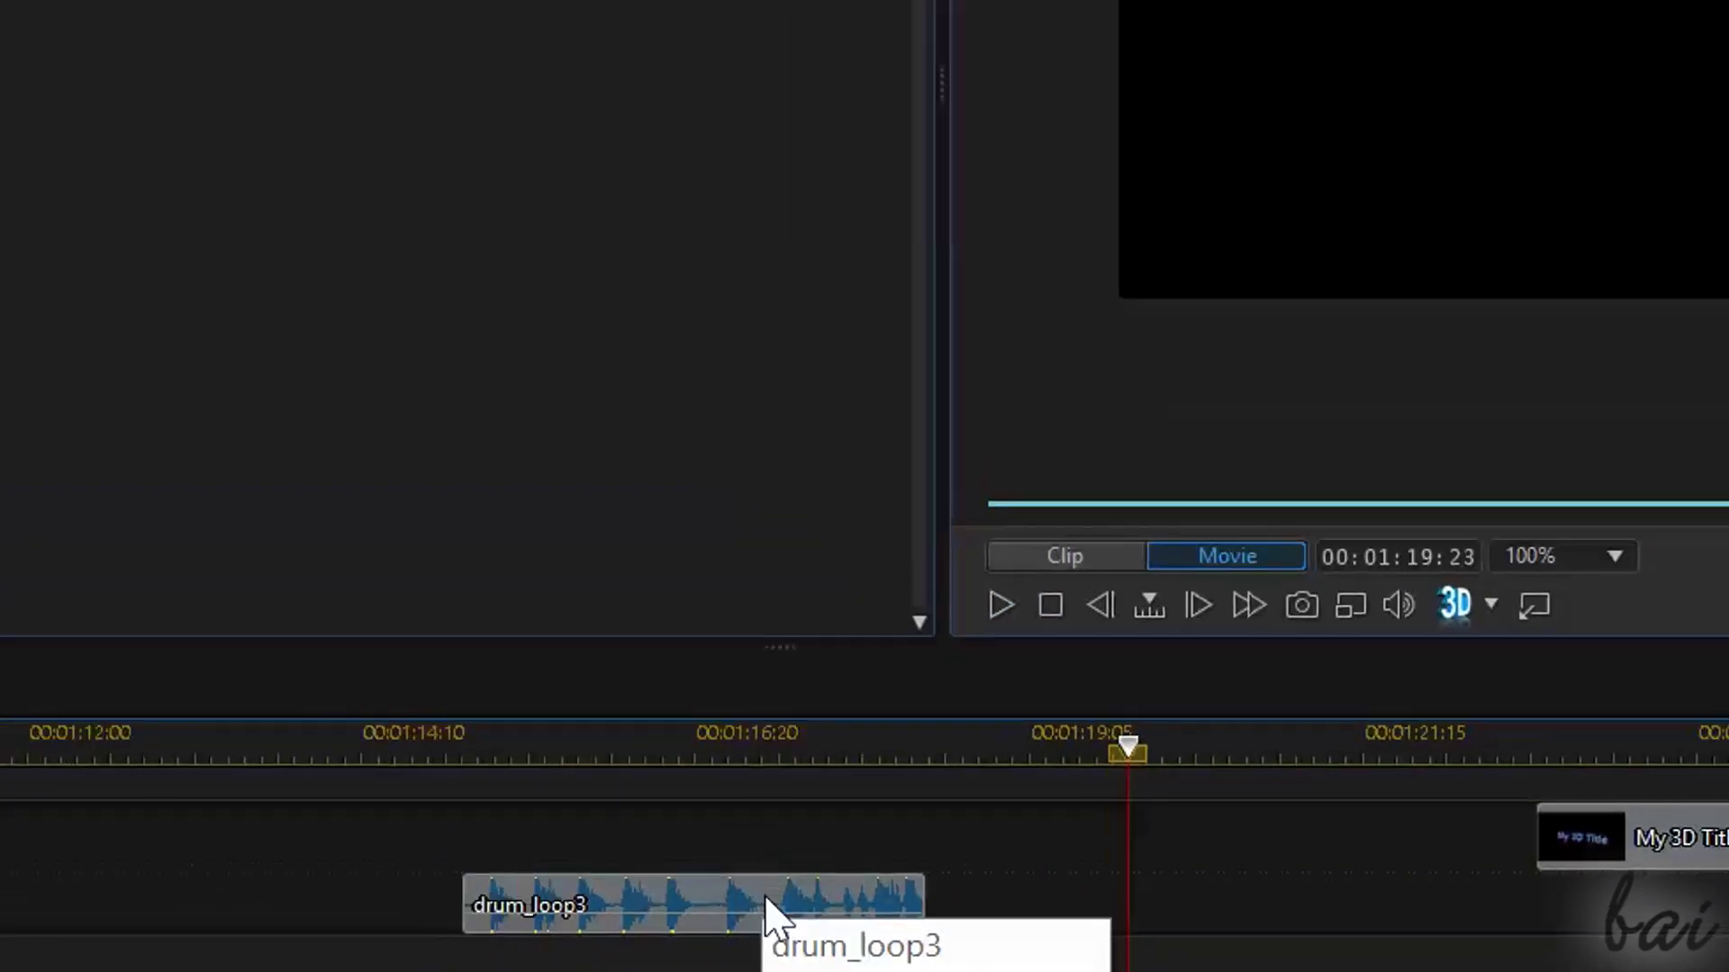
pyautogui.doubleClick(860, 919)
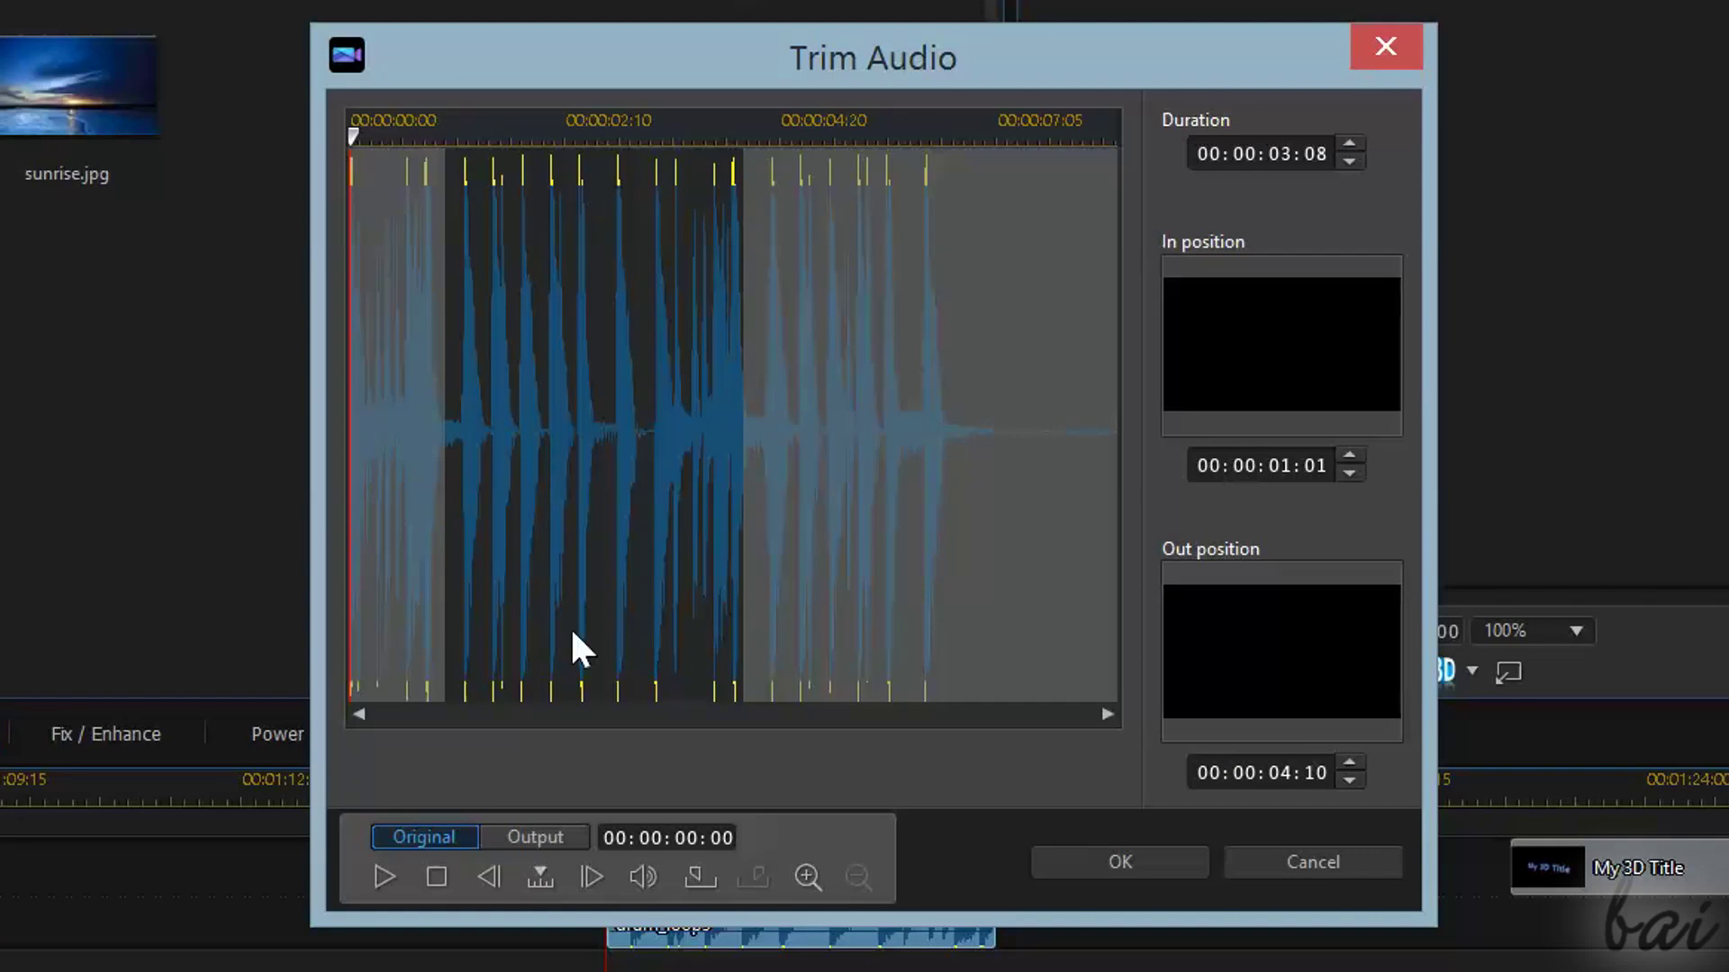
pyautogui.click(707, 875)
pyautogui.click(1111, 135)
pyautogui.click(757, 876)
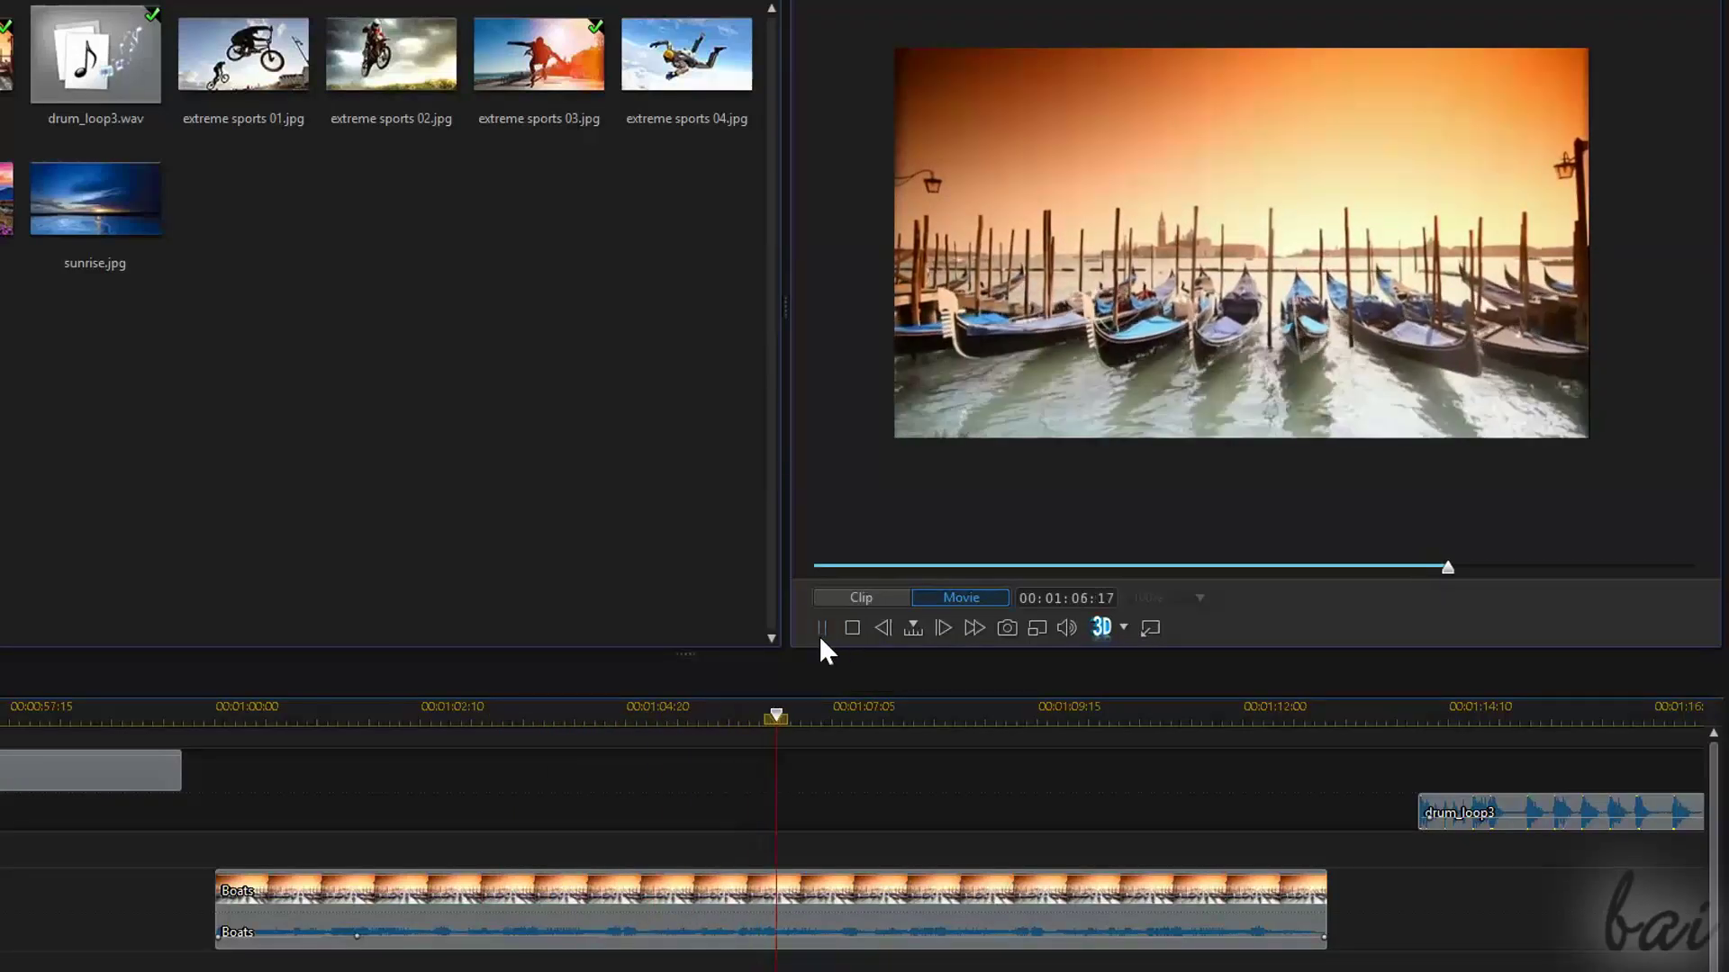
# Trim the Boats clip to new in and out points and preview the section.
pyautogui.click(821, 628)
pyautogui.click(441, 923)
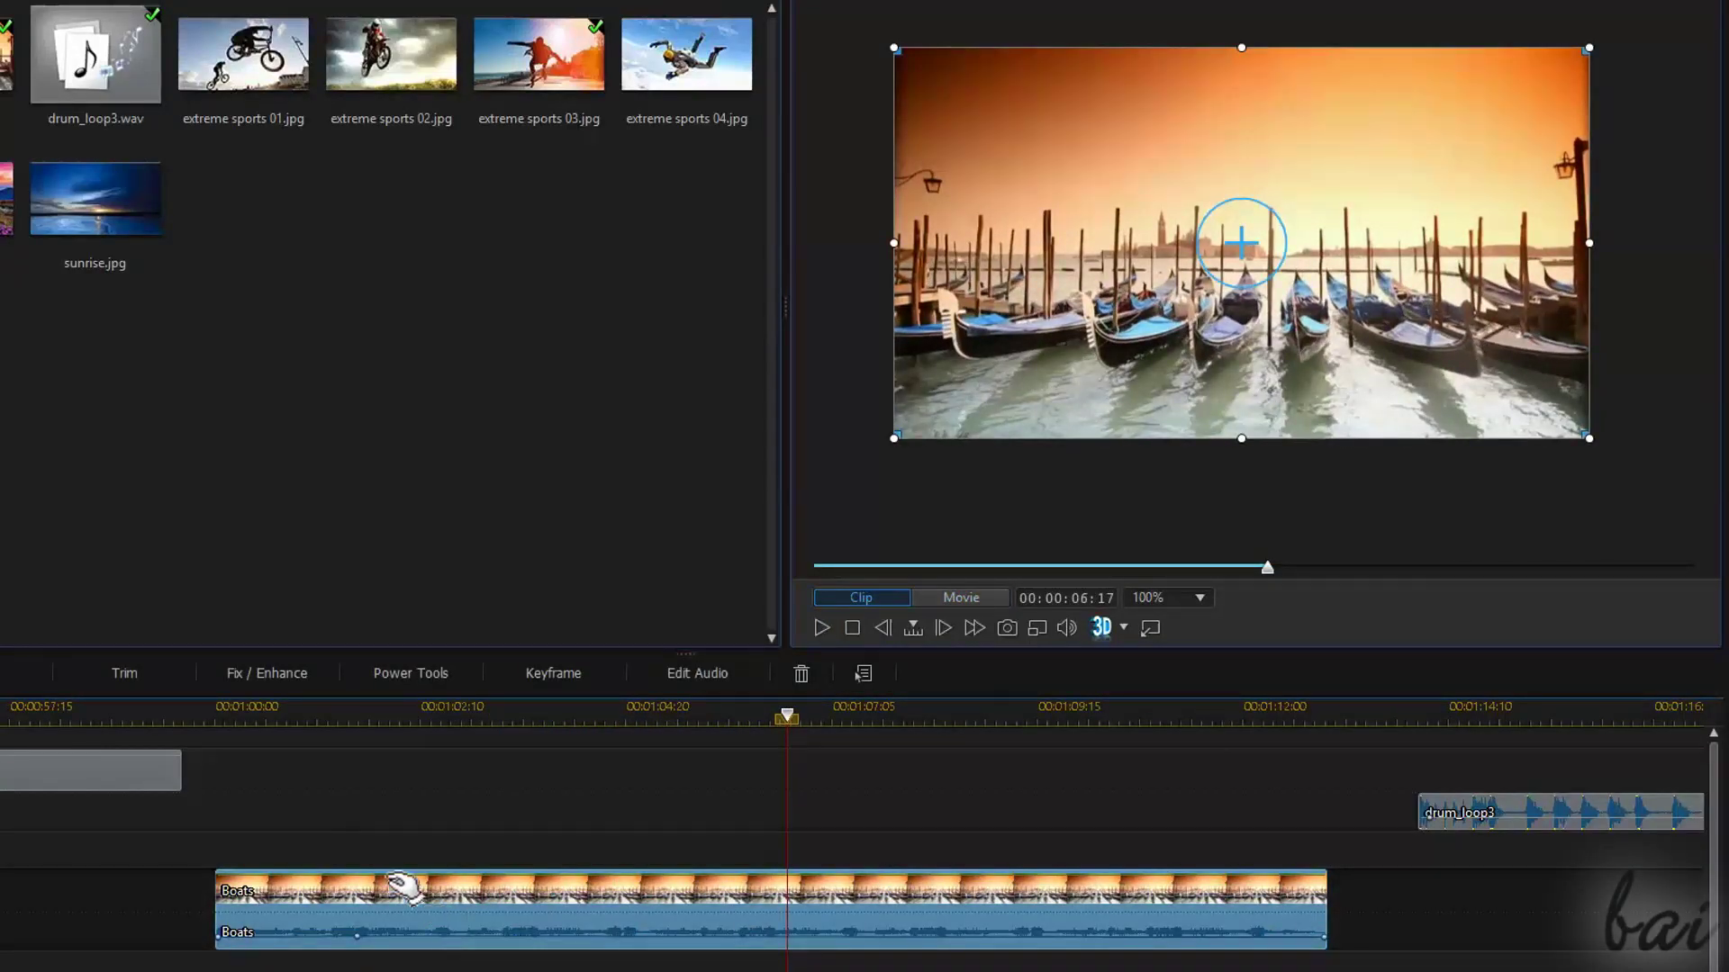
pyautogui.click(135, 686)
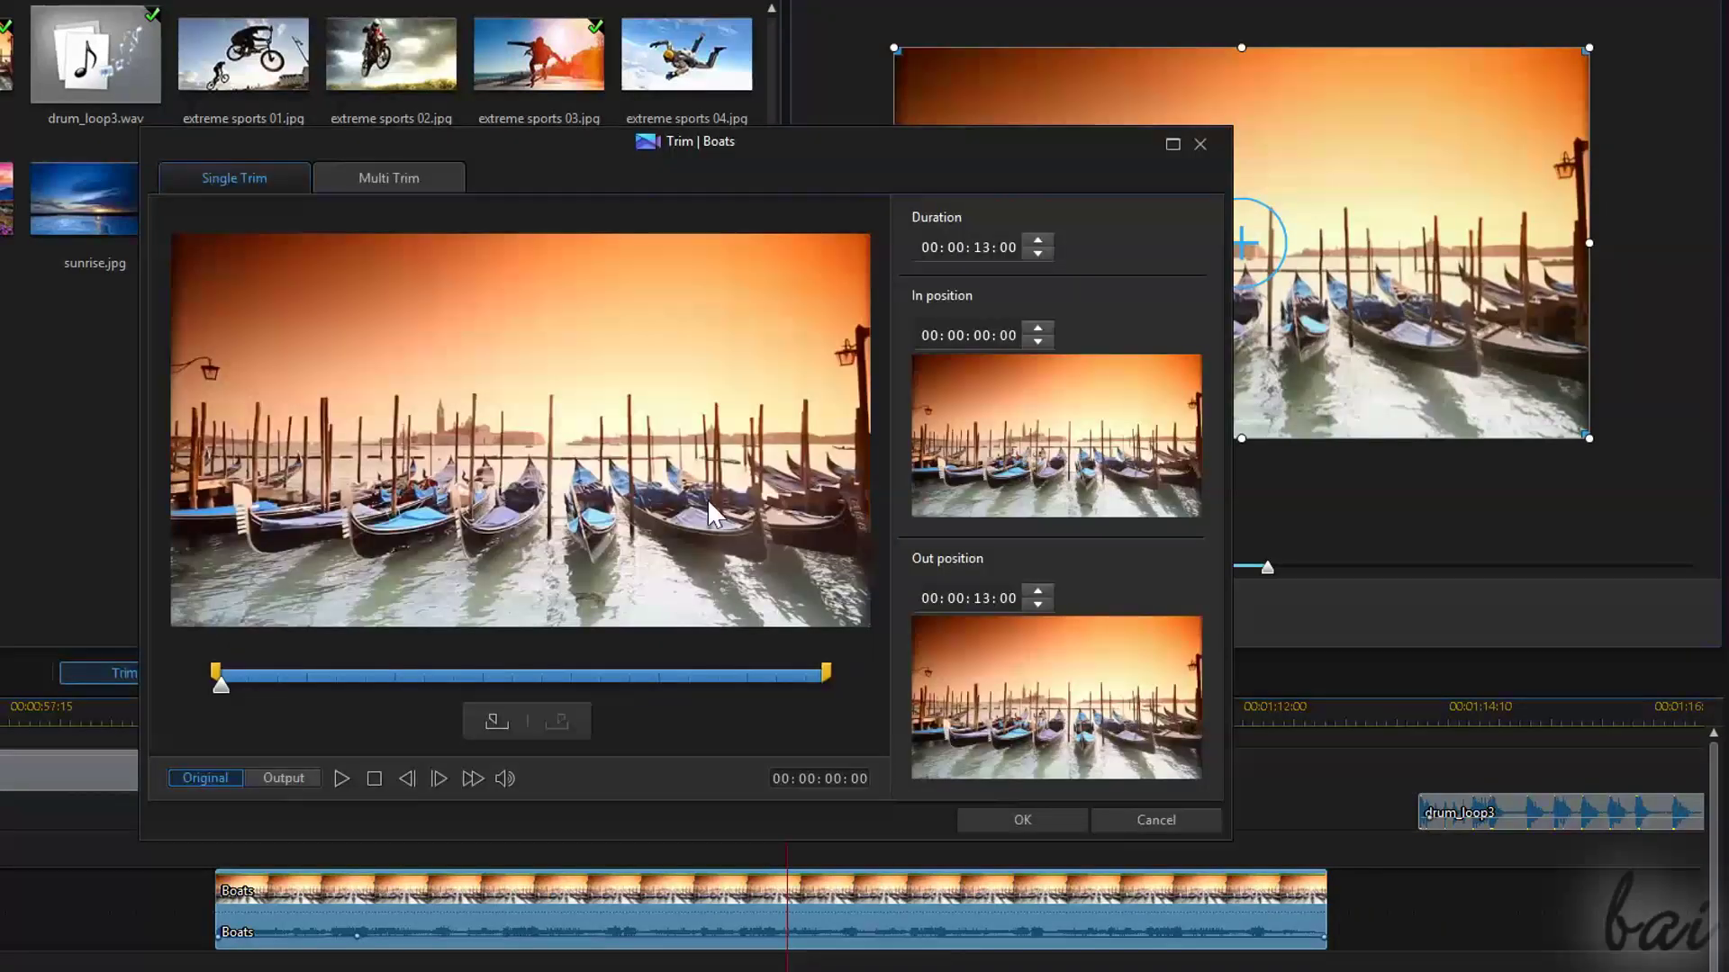
pyautogui.moveTo(819, 674); pyautogui.dragTo(499, 671)
pyautogui.moveTo(215, 671); pyautogui.dragTo(425, 671)
pyautogui.click(341, 778)
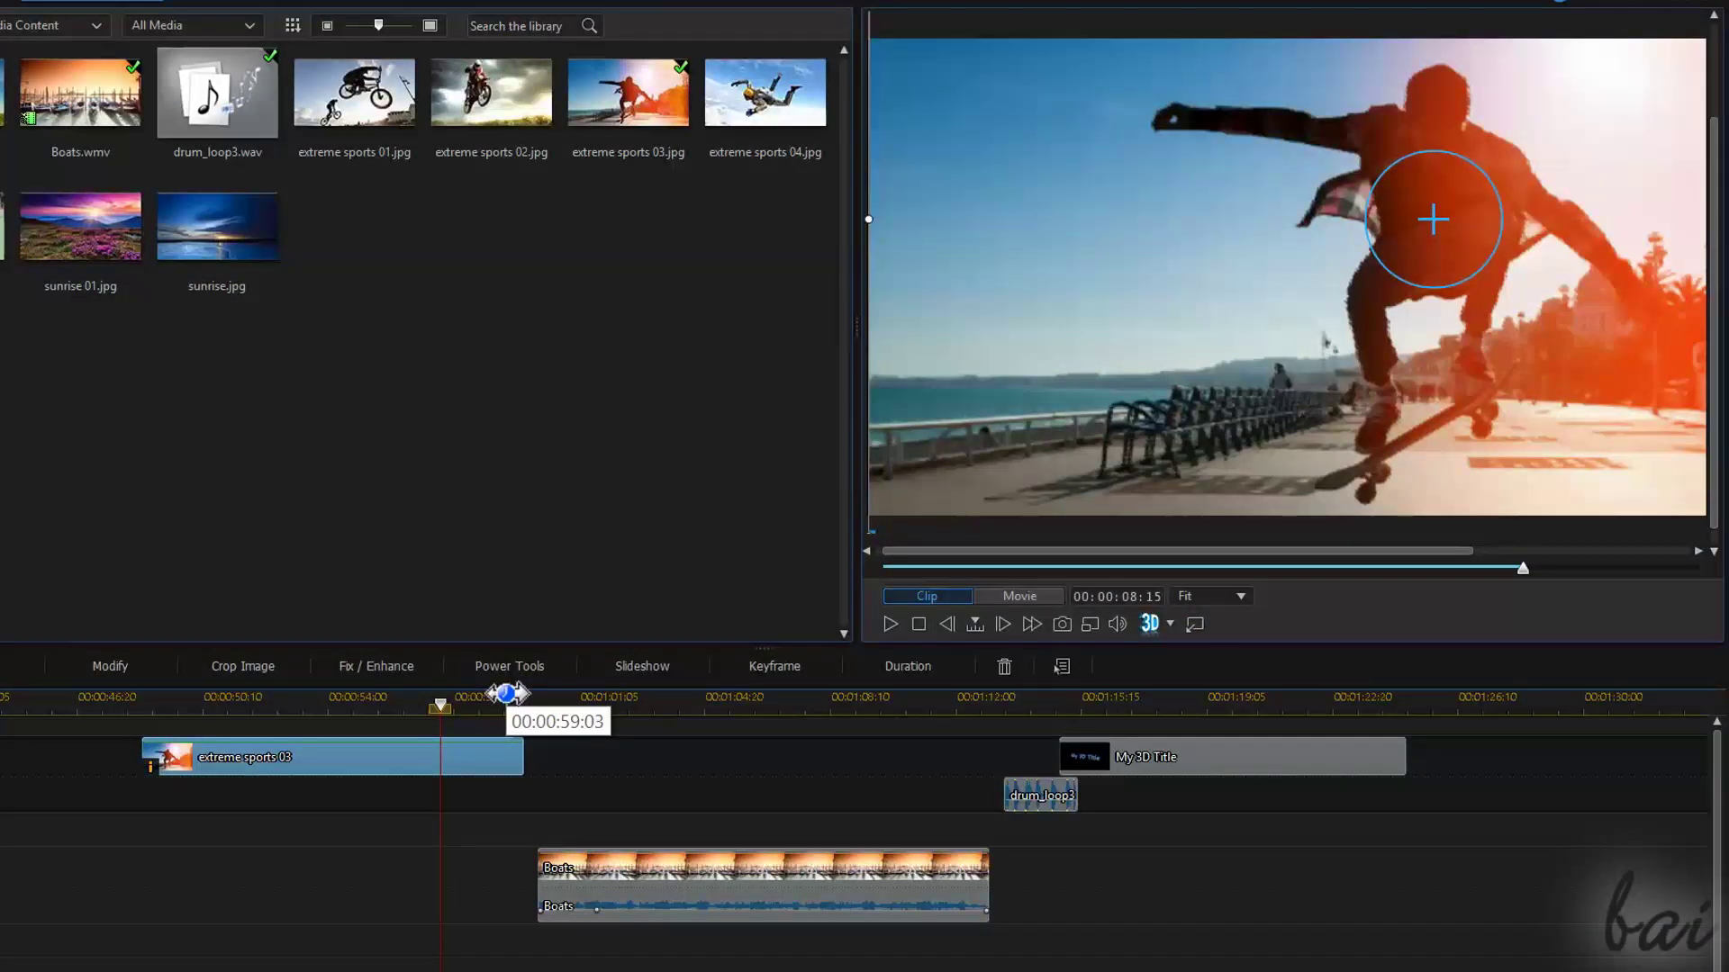
# In PiP Designer, try a farther lower-right shadow and a reflection on the overlay.
pyautogui.doubleClick(367, 773)
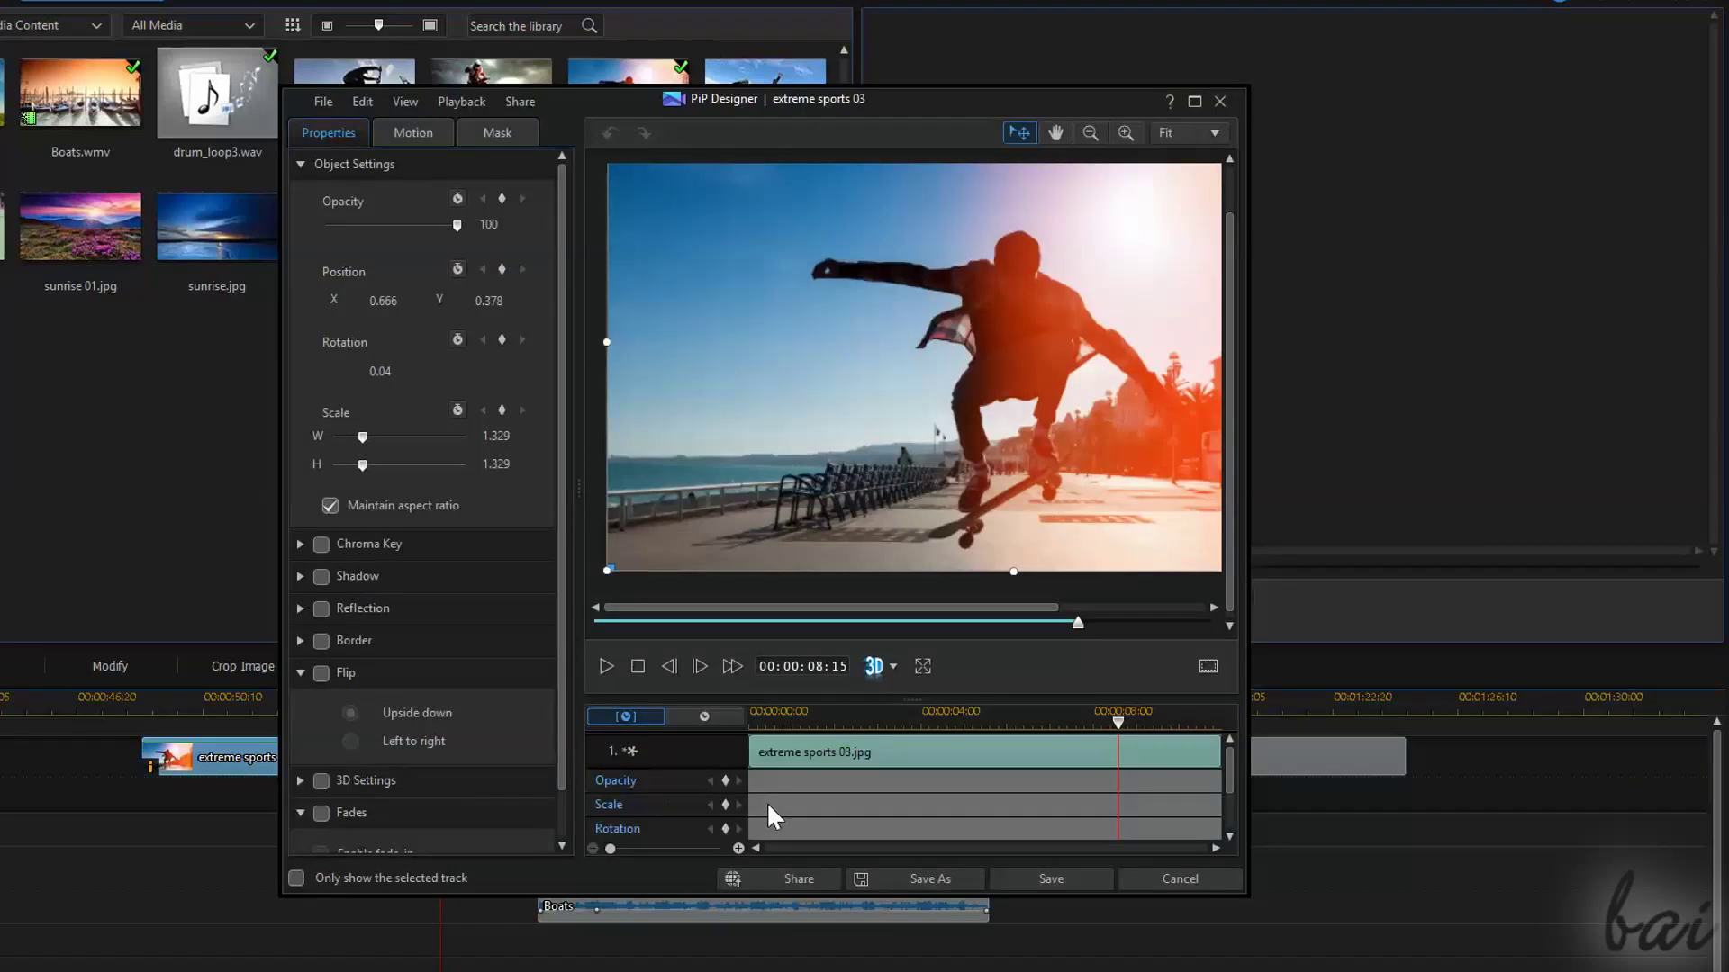
pyautogui.moveTo(1121, 730); pyautogui.dragTo(781, 720)
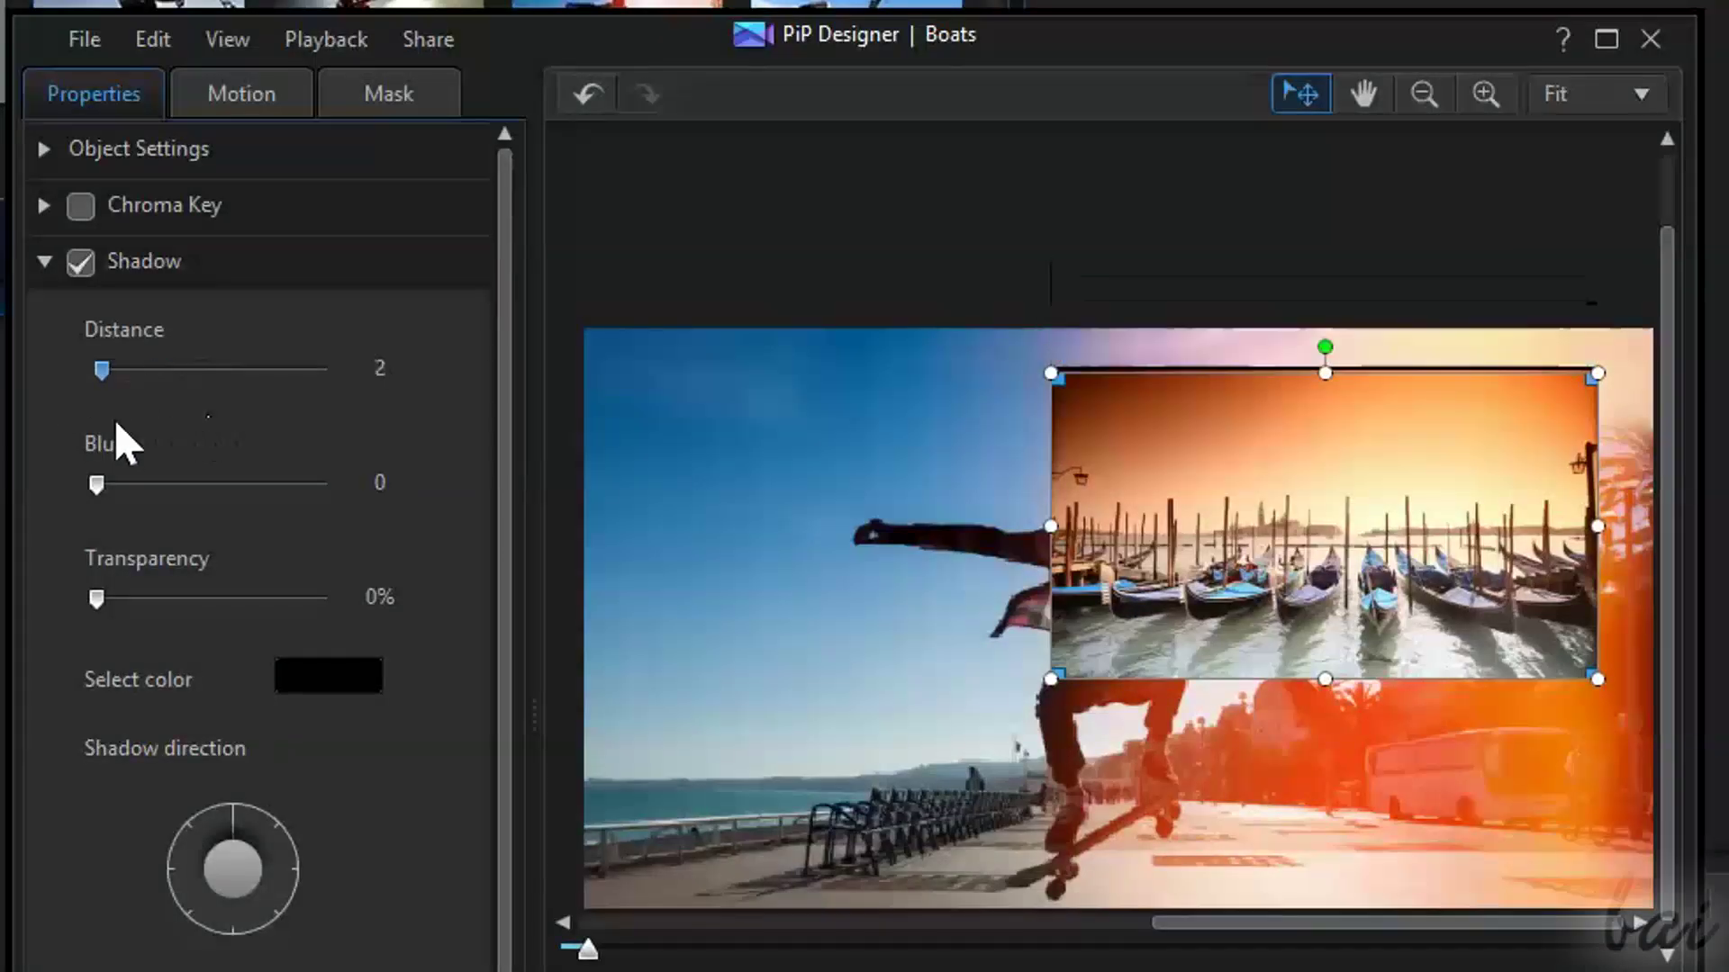
pyautogui.moveTo(217, 808); pyautogui.dragTo(270, 914)
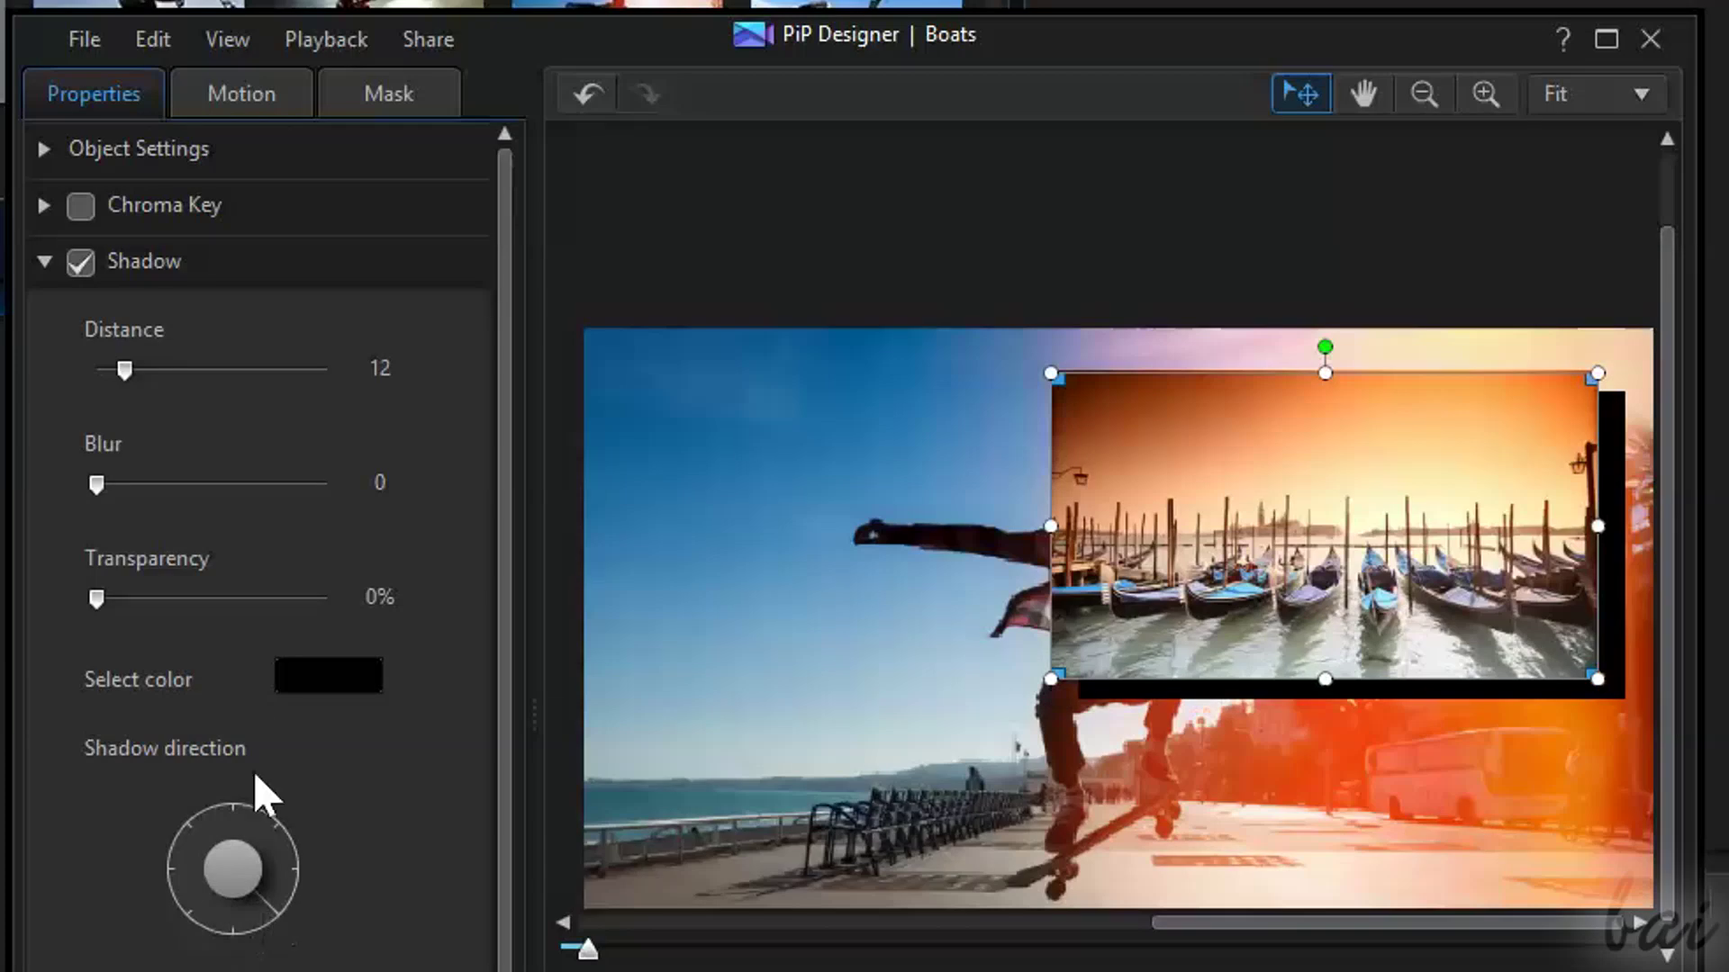
pyautogui.moveTo(116, 376); pyautogui.dragTo(141, 385)
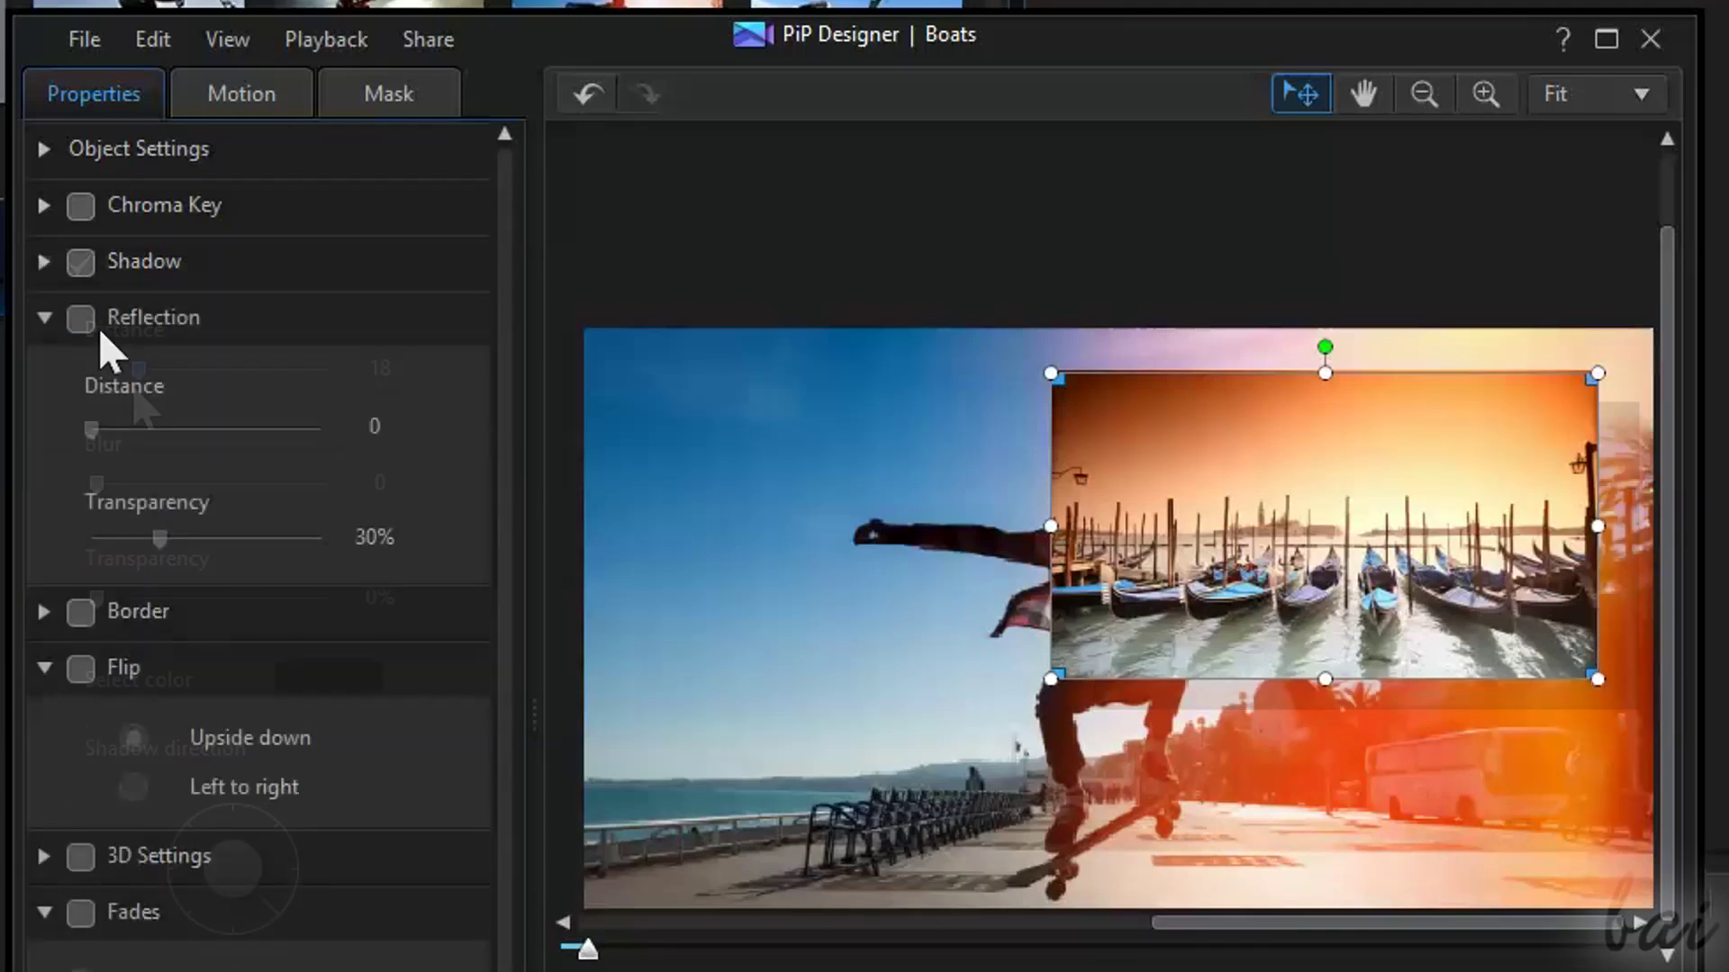
pyautogui.click(80, 318)
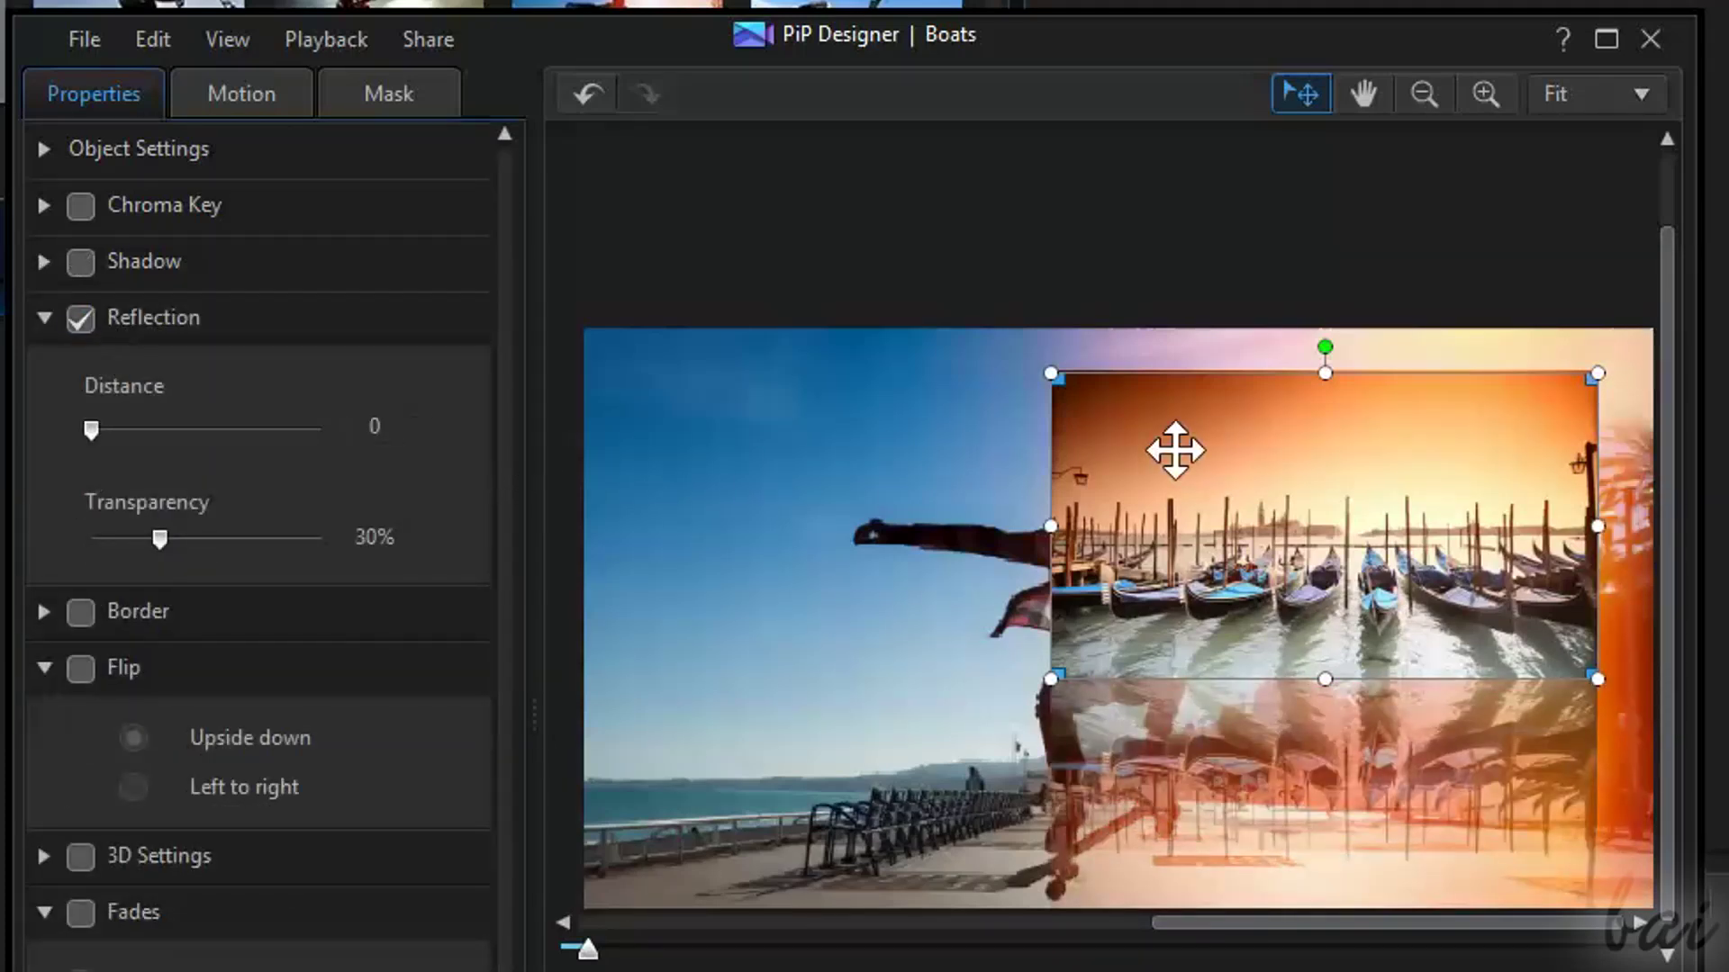
pyautogui.moveTo(1175, 450)
pyautogui.mouseDown()
pyautogui.moveTo(1138, 370)
pyautogui.moveTo(918, 359)
pyautogui.moveTo(941, 244)
pyautogui.moveTo(1174, 420)
pyautogui.mouseUp()
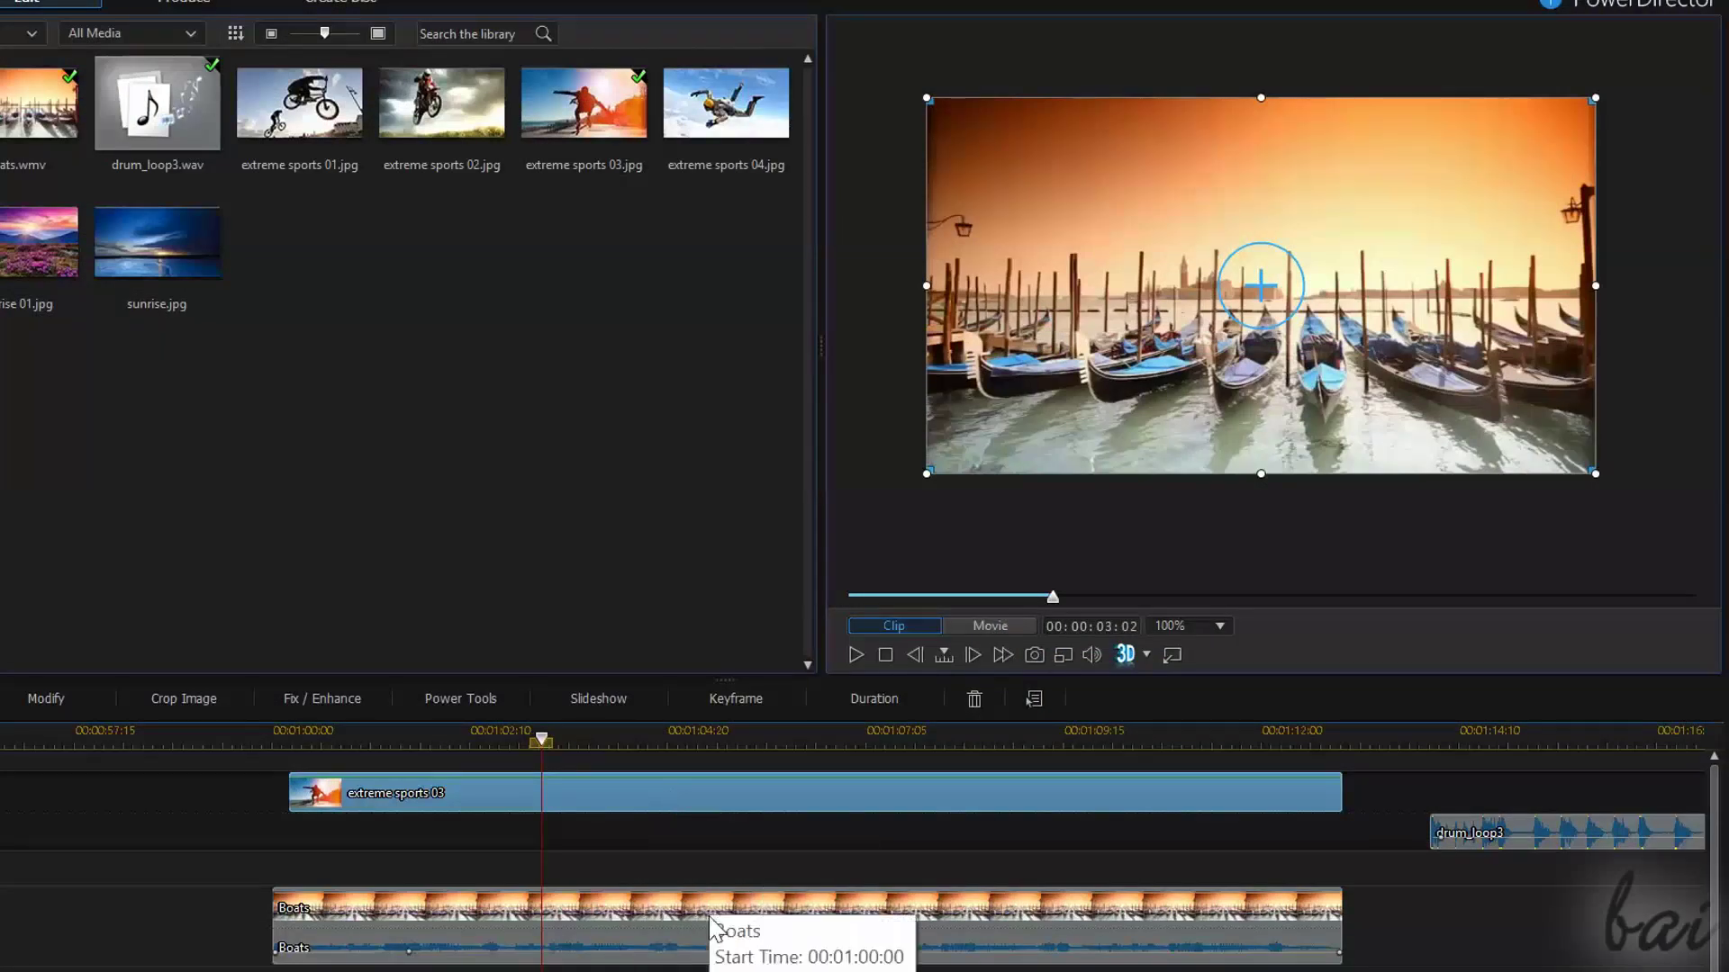
# Resize the Boats overlay by its corner handles to about 0.51 scale in the upper right.
pyautogui.click(695, 917)
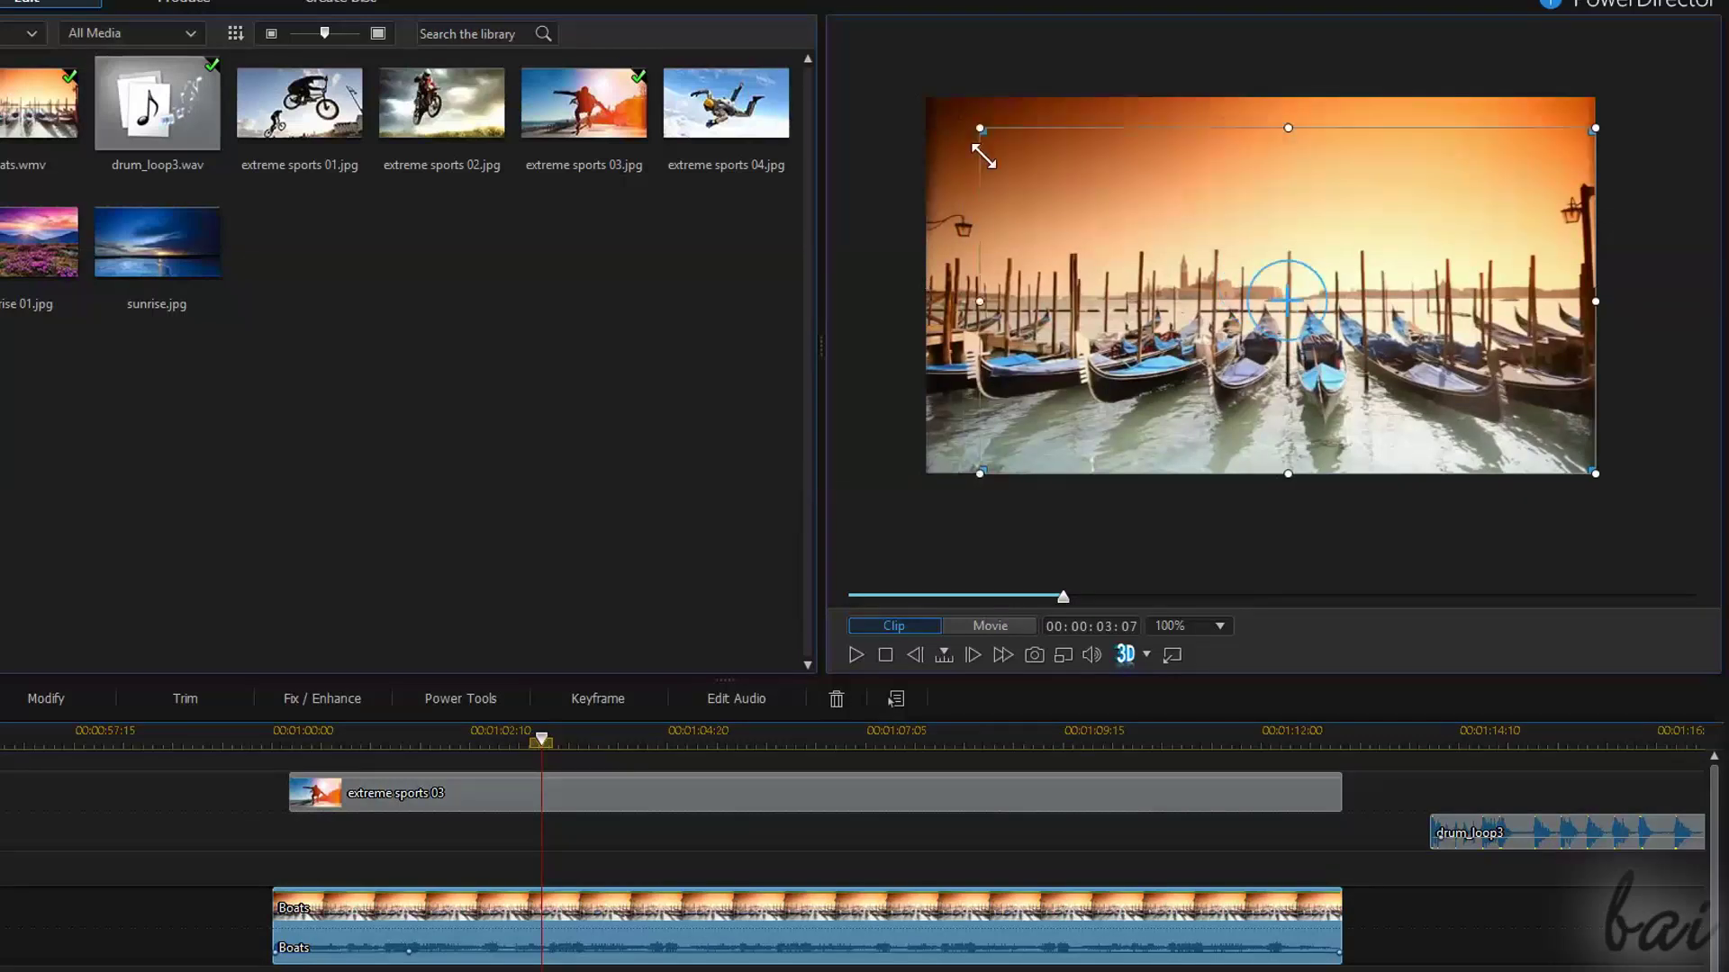
pyautogui.moveTo(938, 114)
pyautogui.mouseDown()
pyautogui.moveTo(1333, 425)
pyautogui.moveTo(1381, 347)
pyautogui.moveTo(1359, 251)
pyautogui.moveTo(1377, 237)
pyautogui.mouseUp()
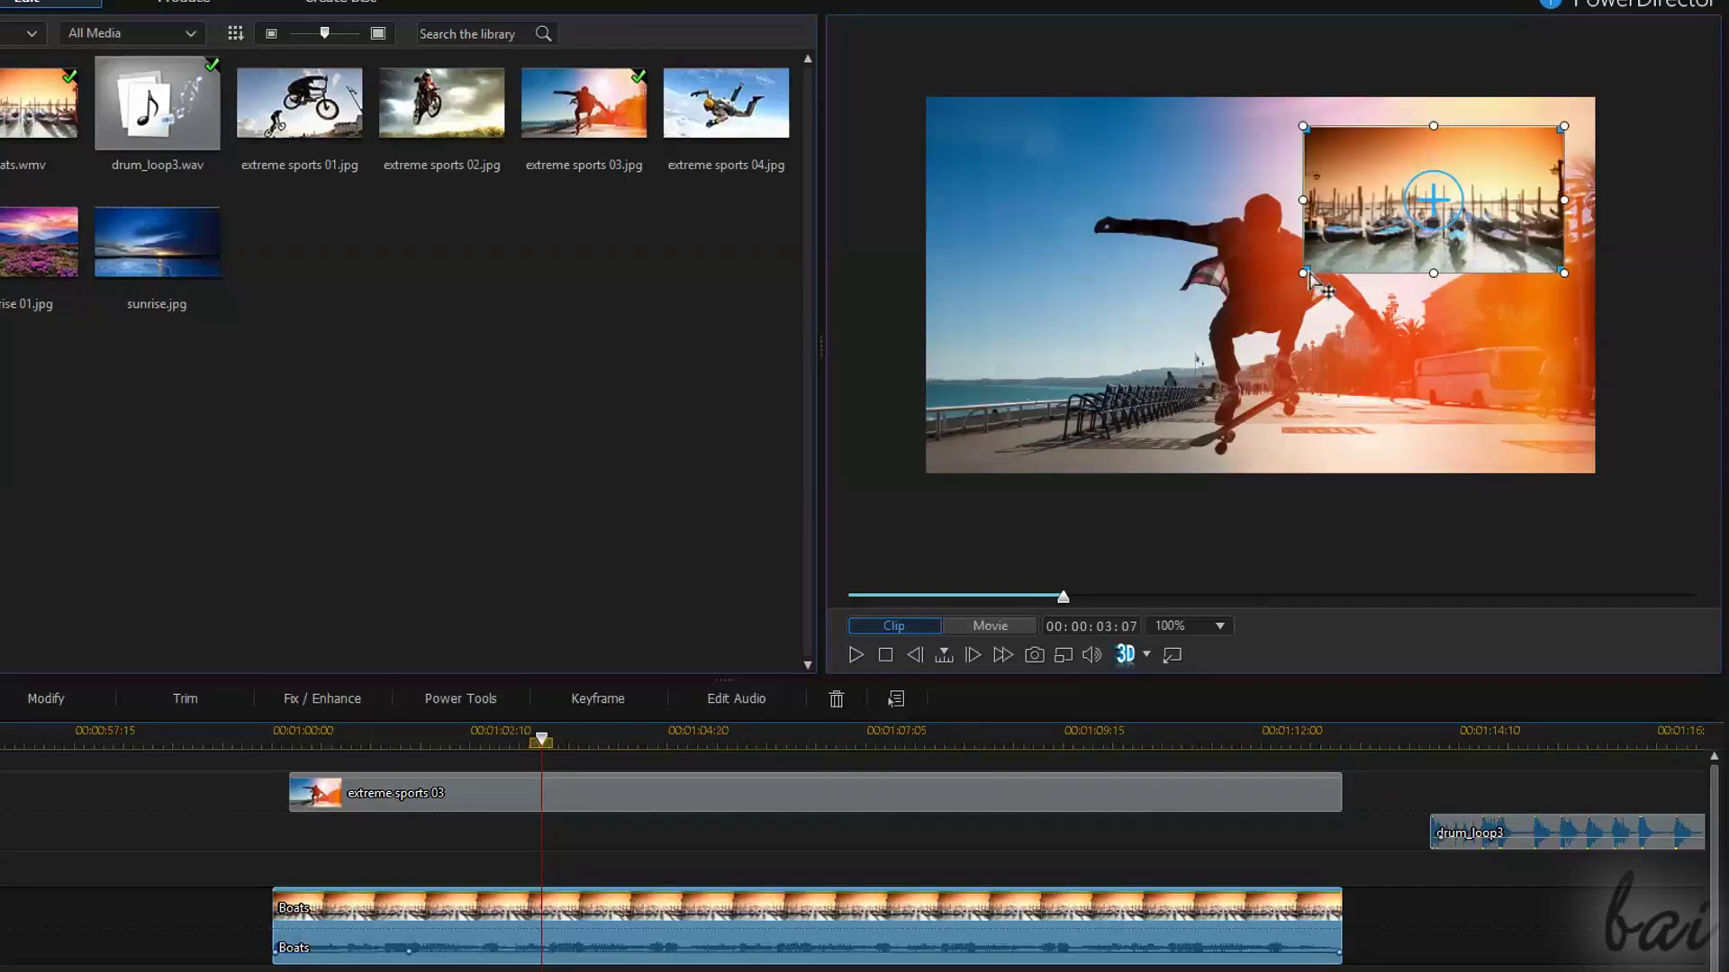
pyautogui.moveTo(1303, 274); pyautogui.dragTo(1223, 318)
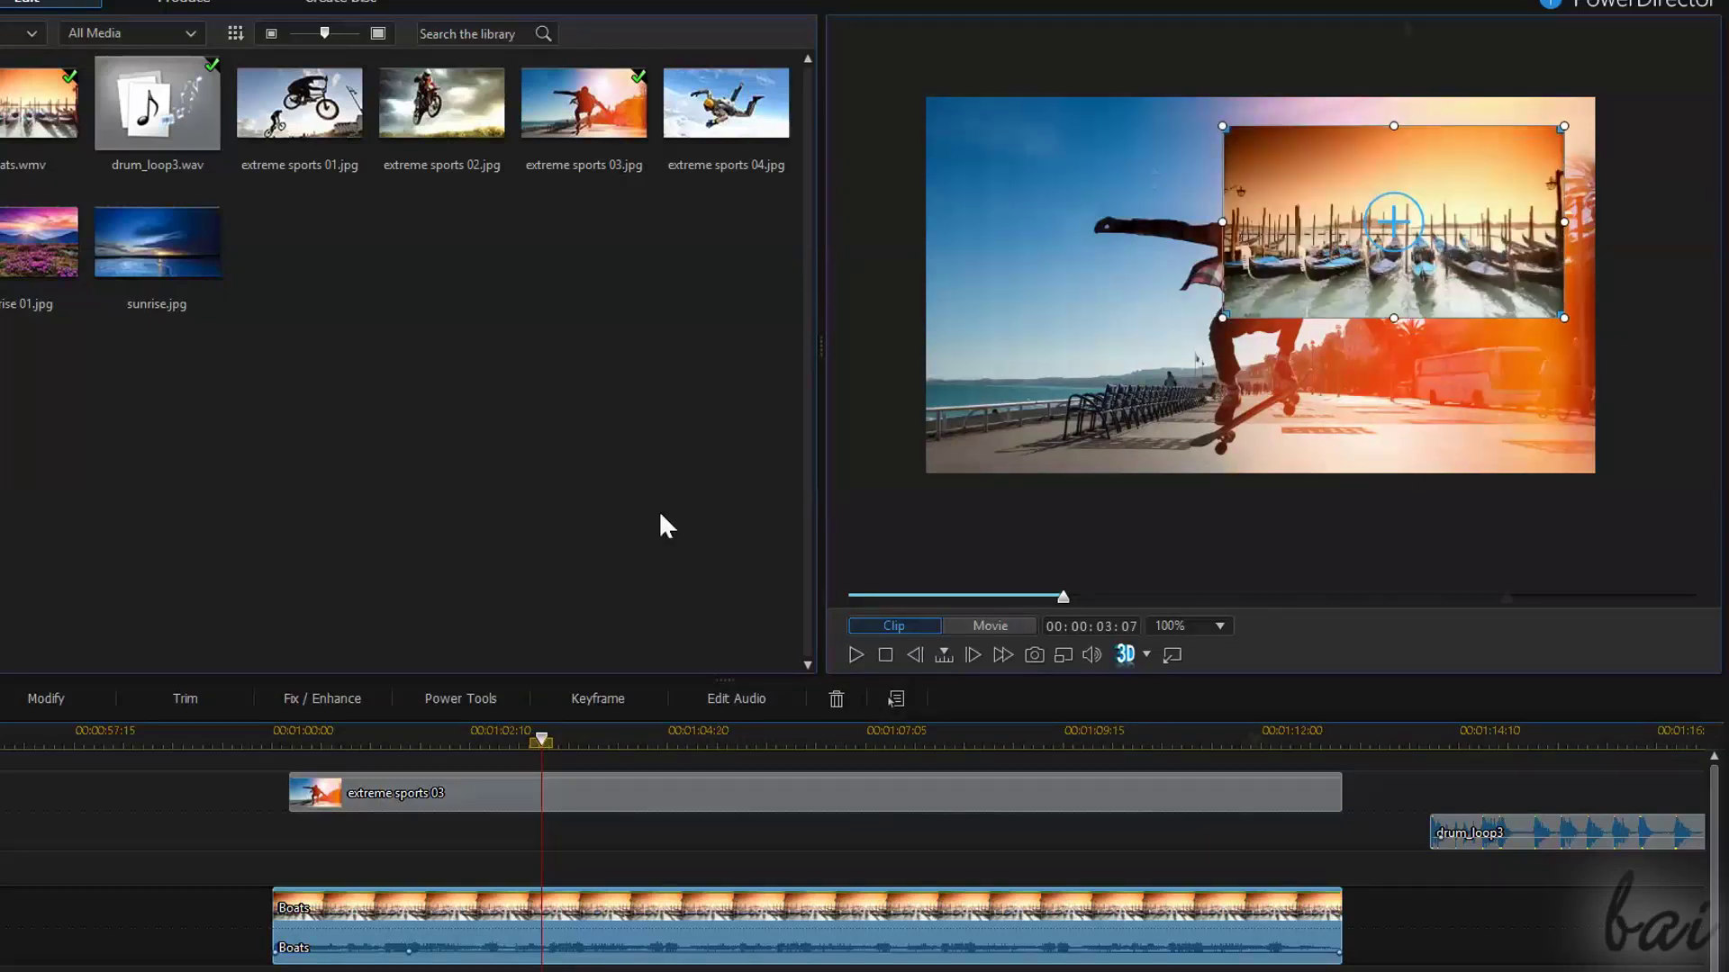
pyautogui.click(631, 833)
pyautogui.click(755, 911)
# In Boats' PiP Designer, zoom the preview in, out and to Fit, then collapse Object Settings.
pyautogui.doubleClick(754, 911)
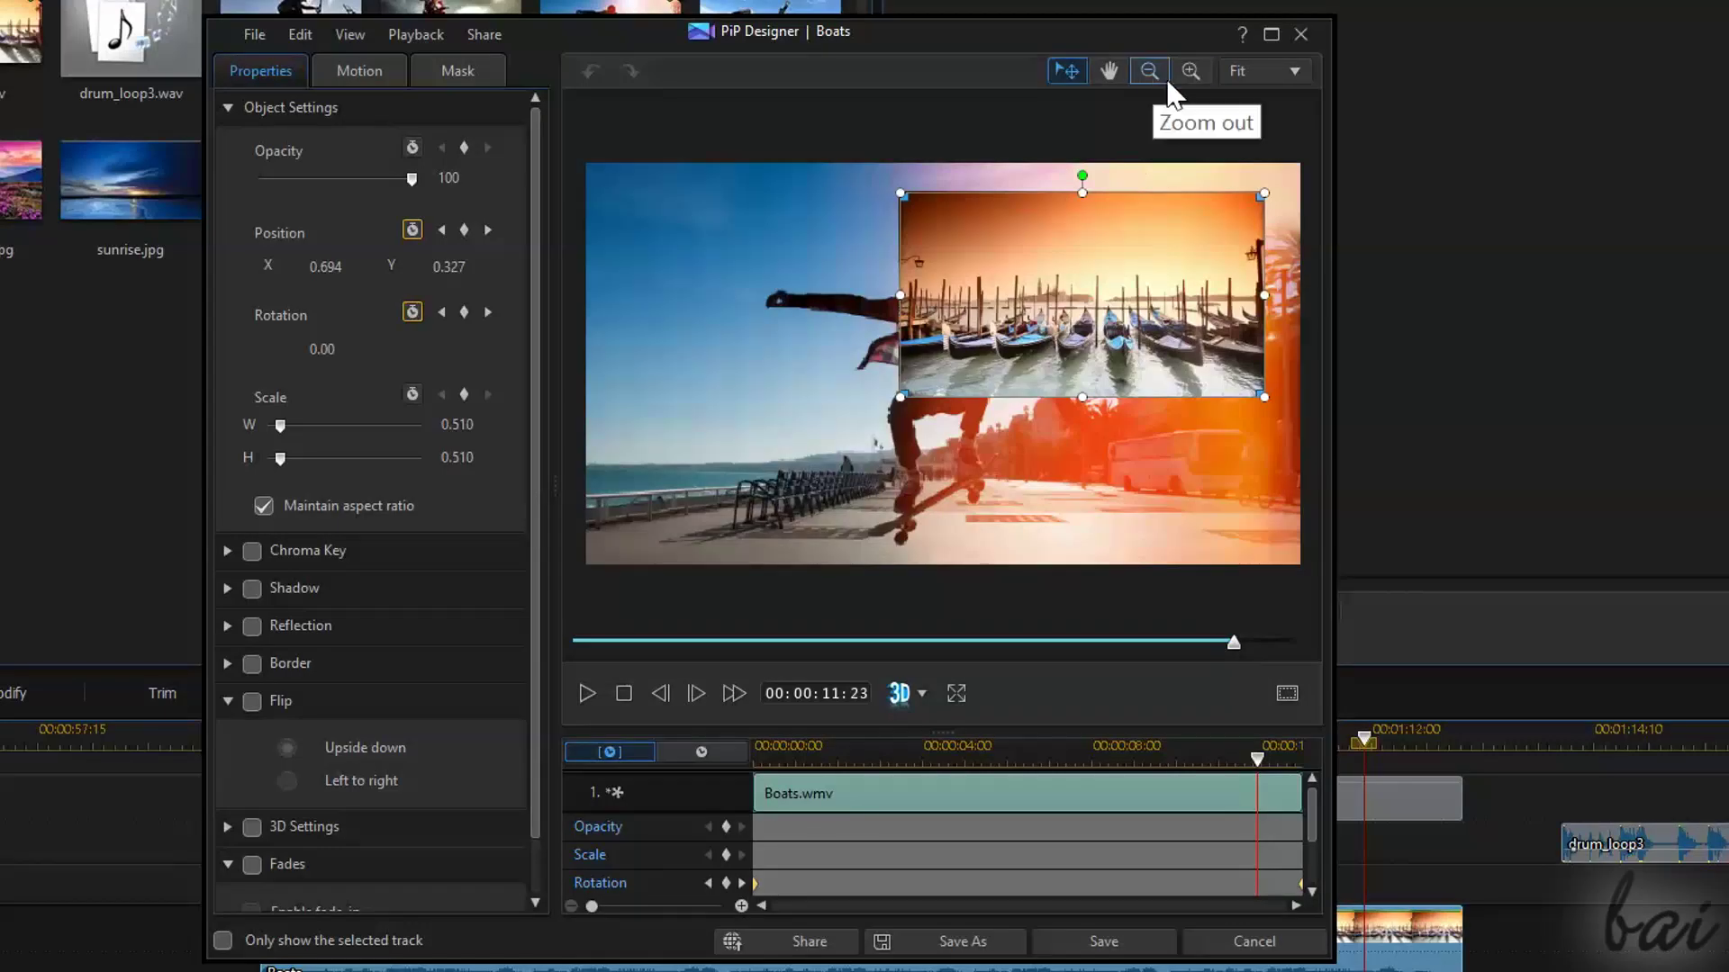
pyautogui.click(1180, 73)
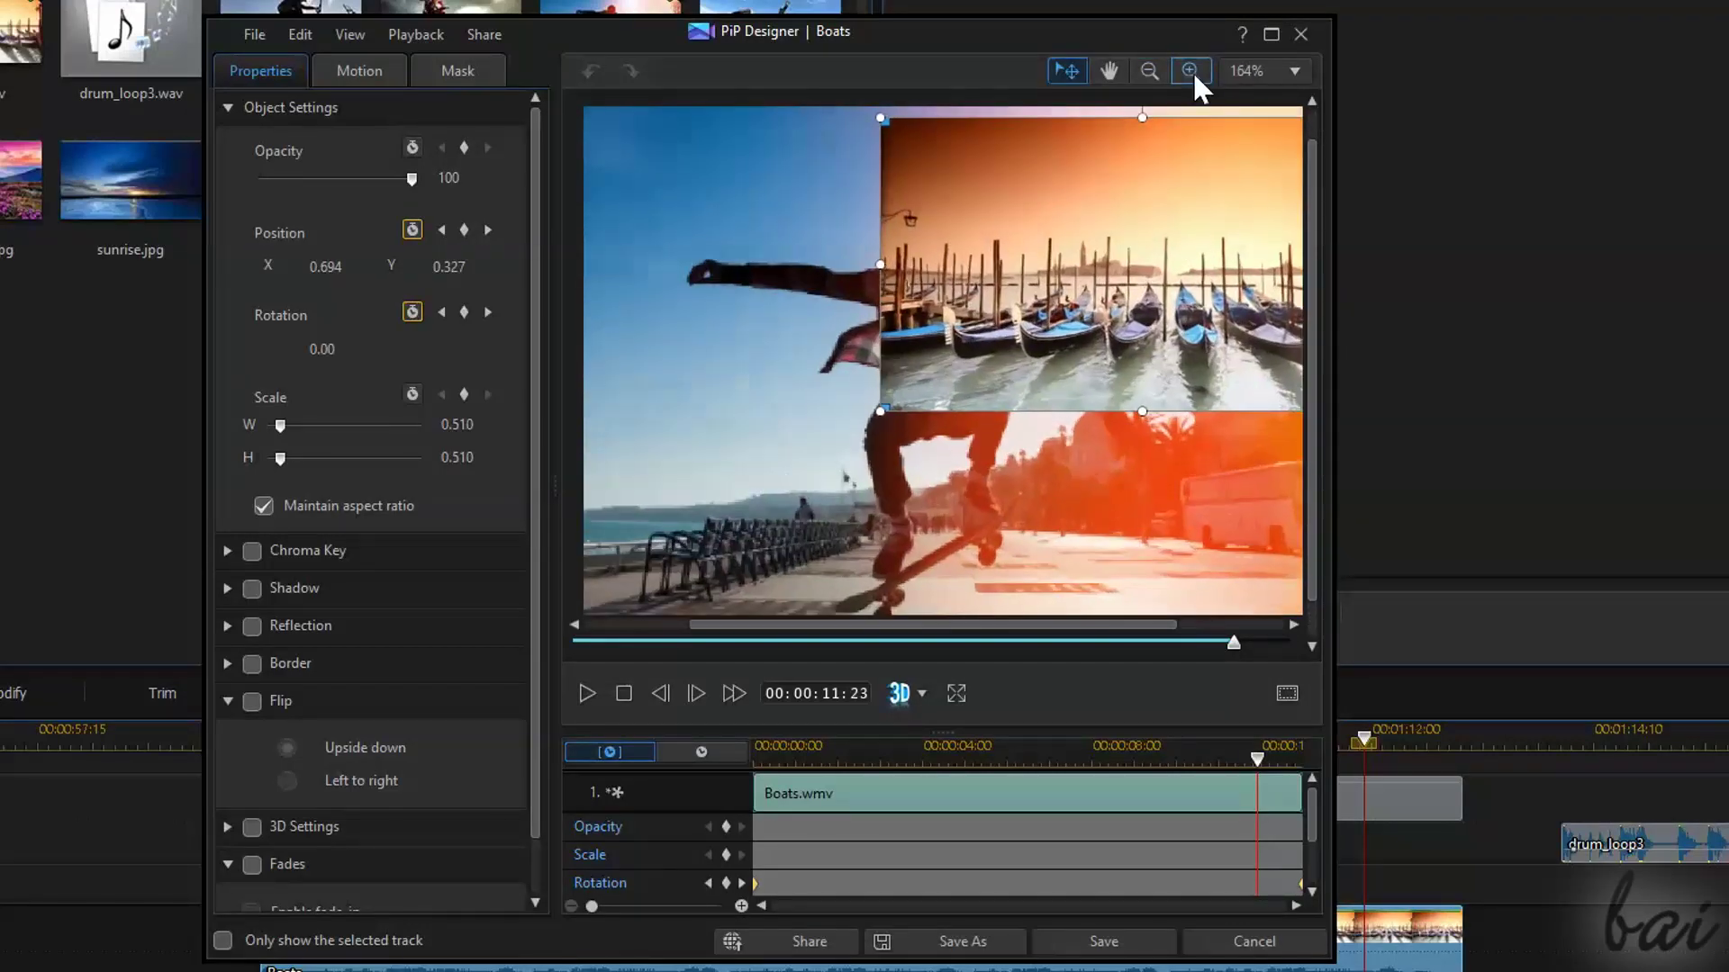
pyautogui.click(1152, 71)
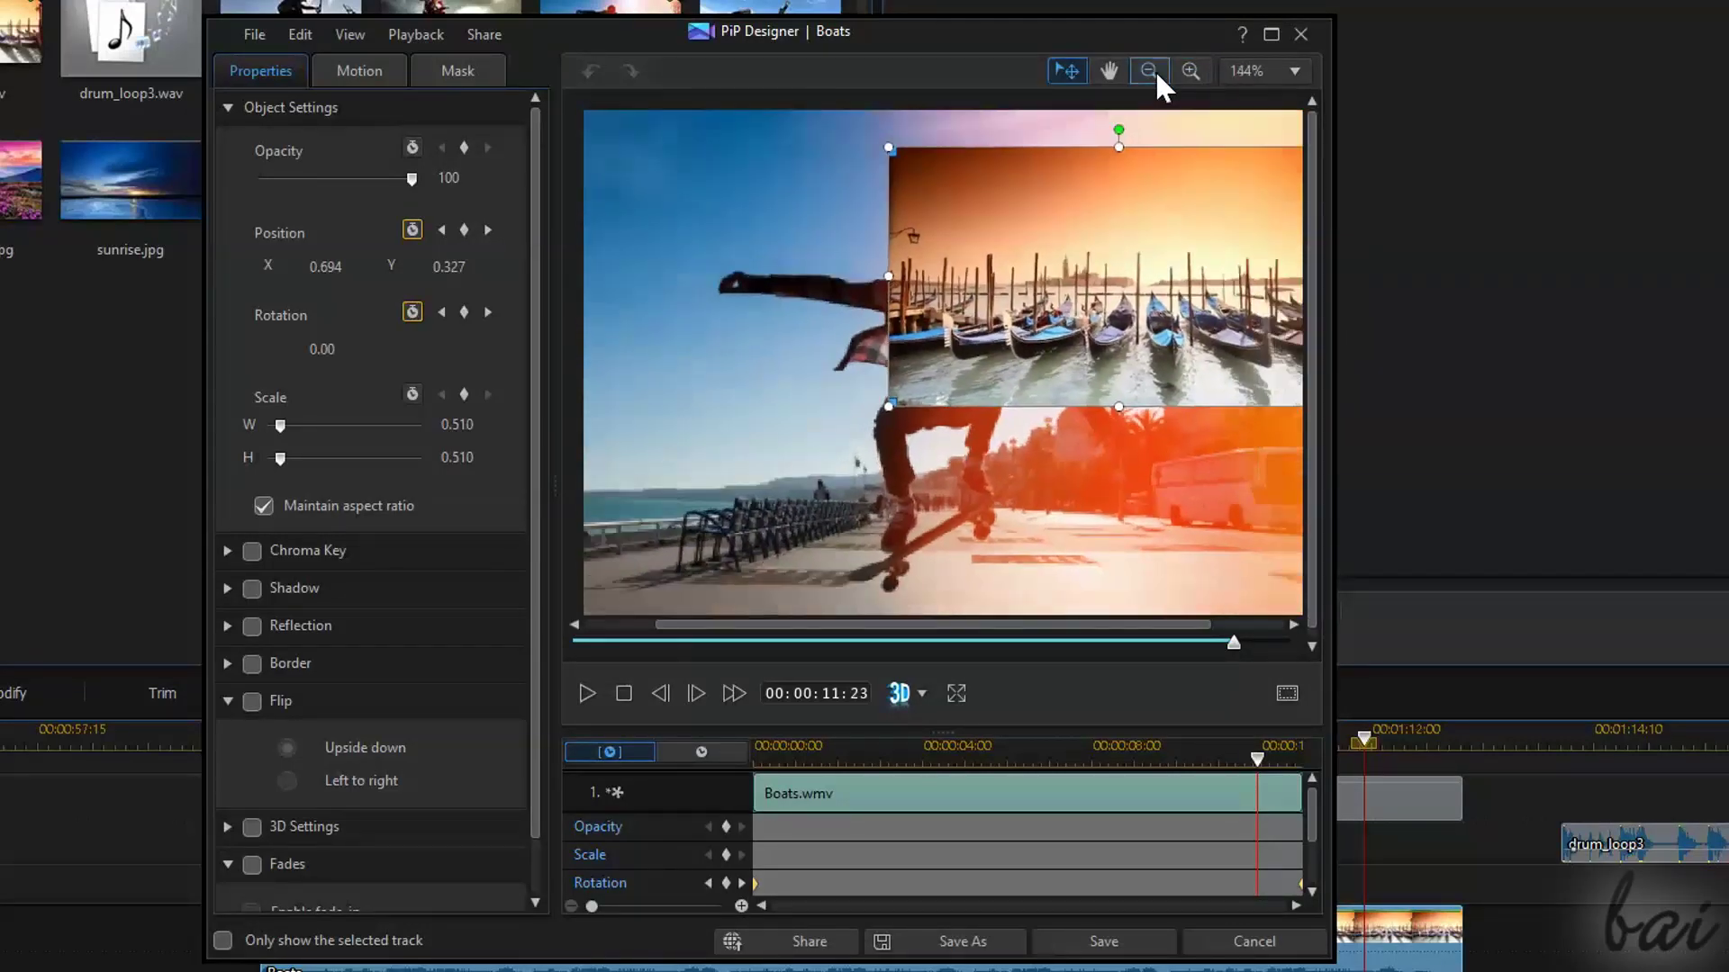
pyautogui.click(1155, 69)
pyautogui.click(594, 642)
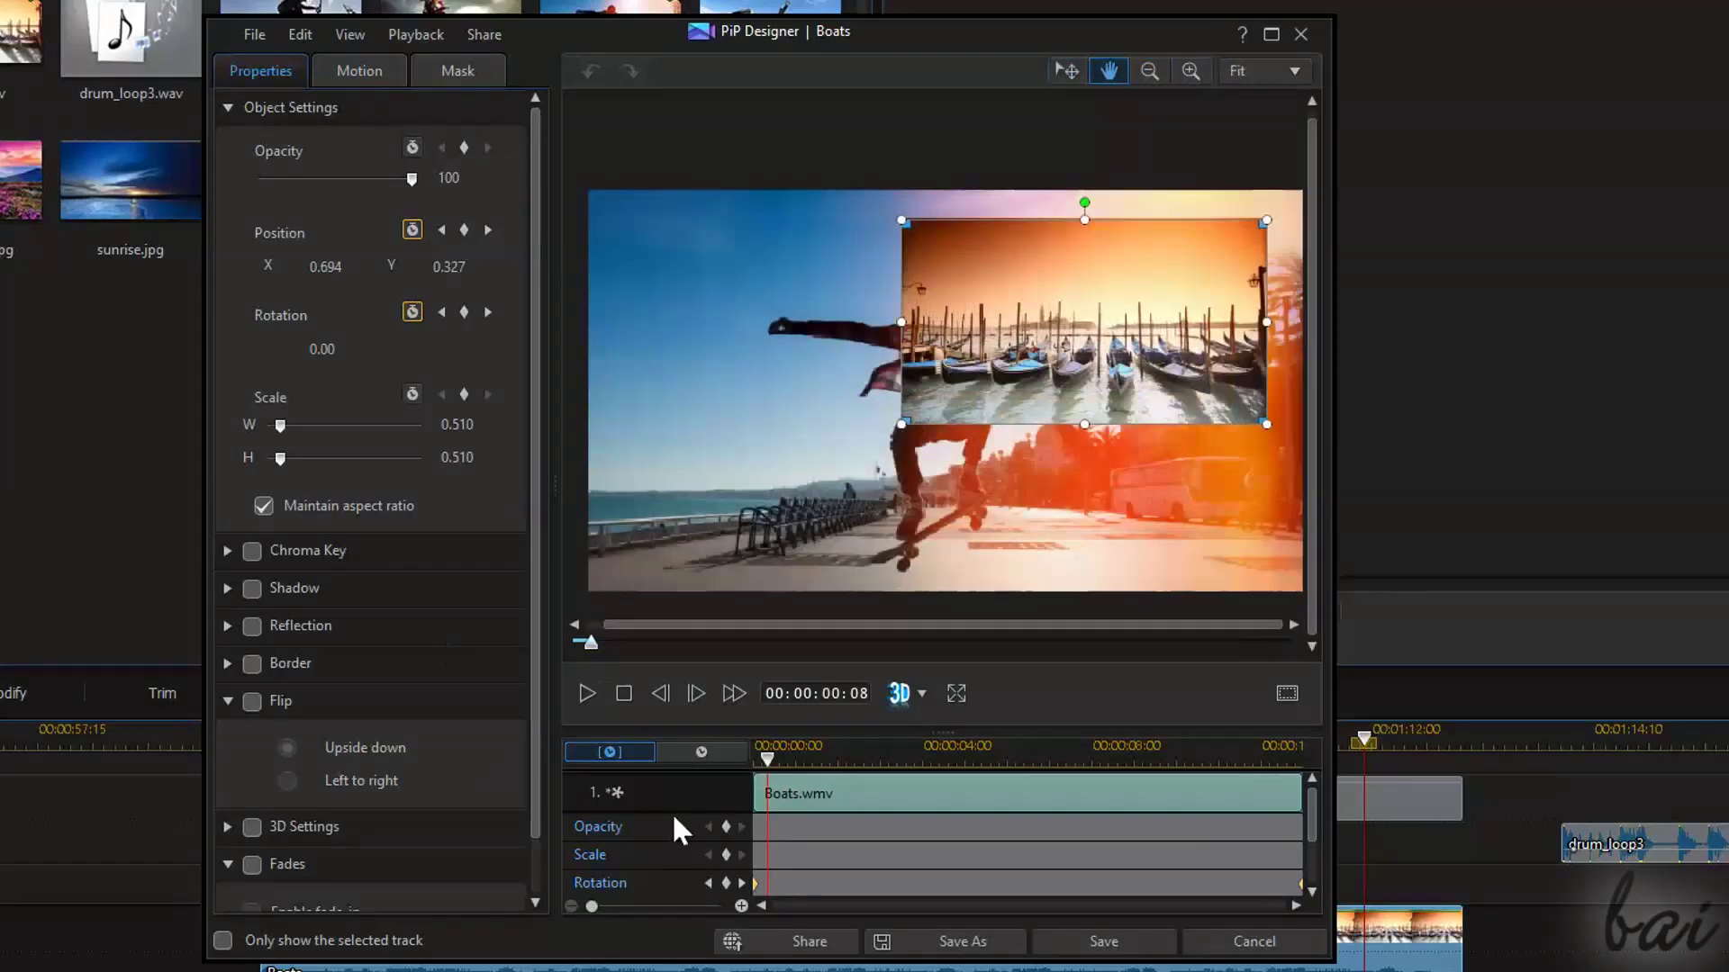
pyautogui.moveTo(1312, 813)
pyautogui.mouseDown()
pyautogui.moveTo(1310, 905)
pyautogui.moveTo(1286, 779)
pyautogui.mouseUp()
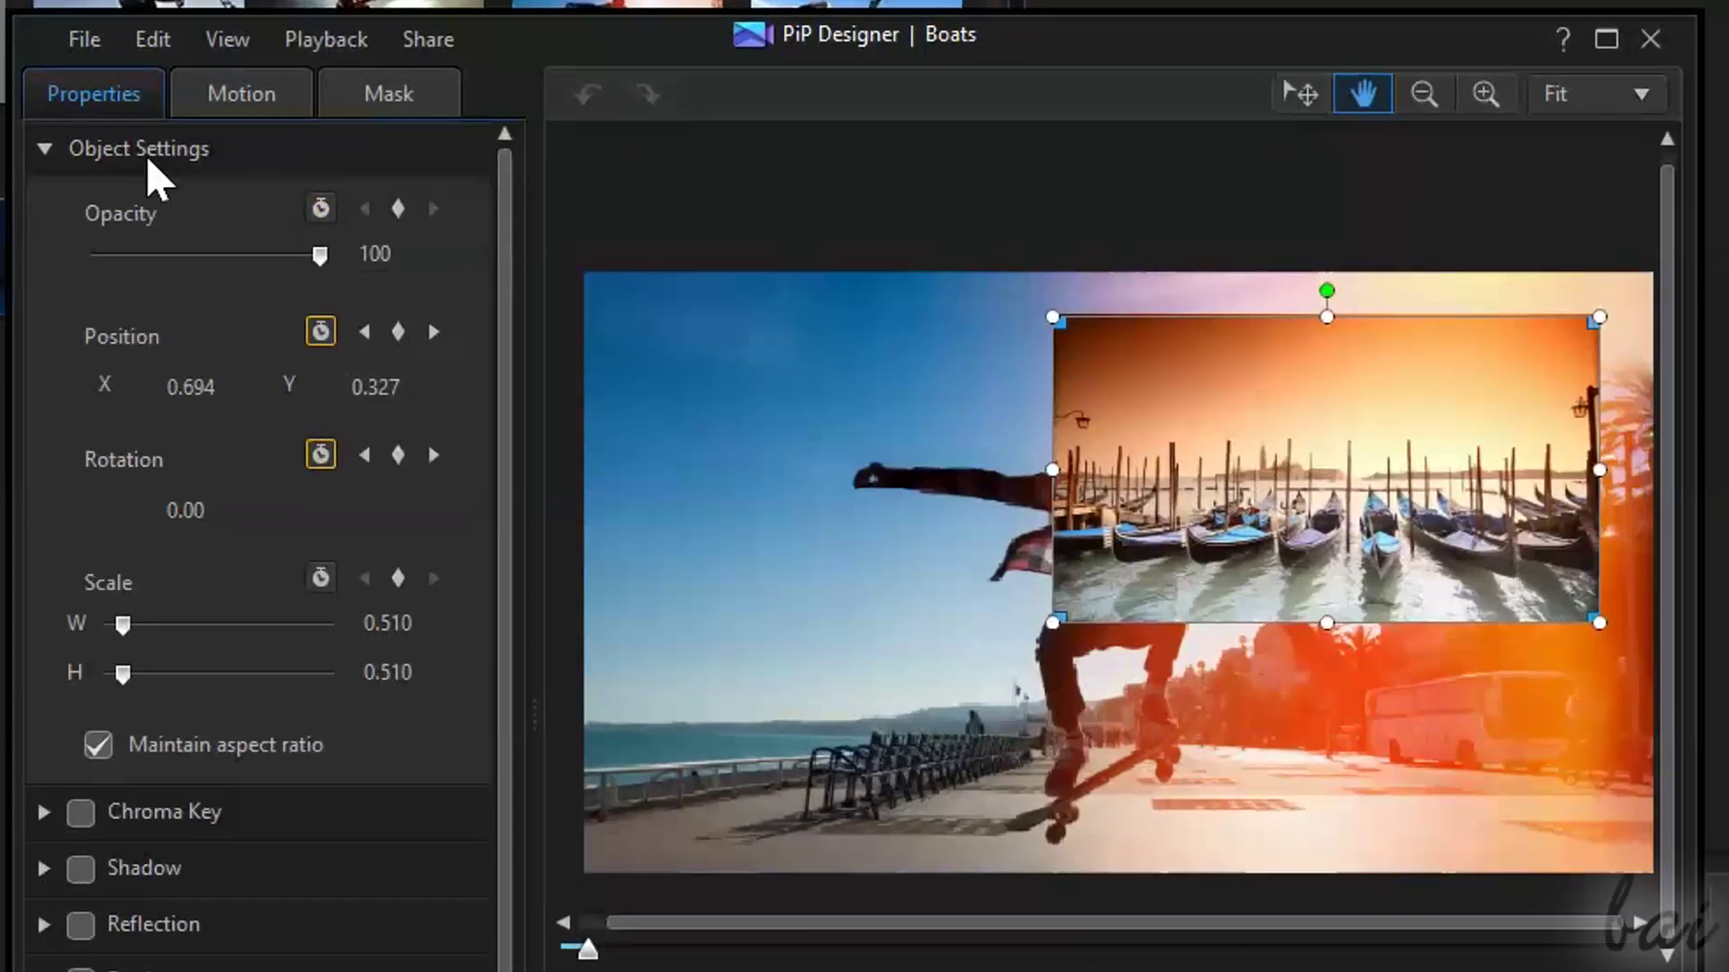
pyautogui.click(51, 155)
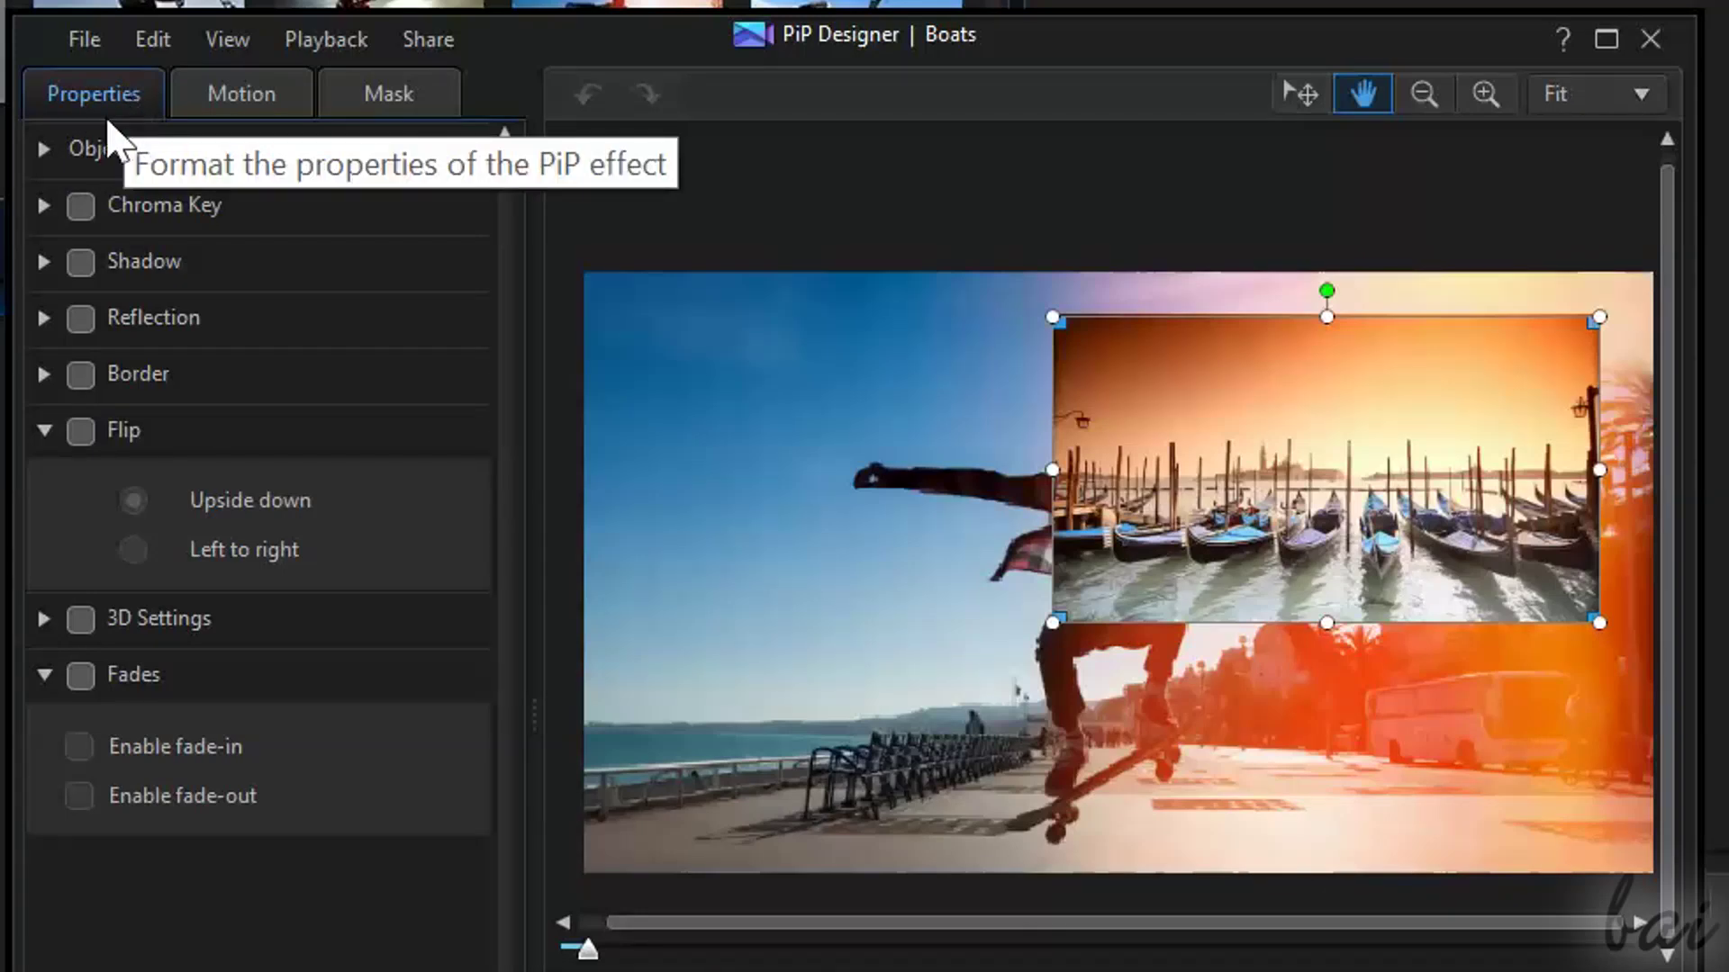
pyautogui.click(184, 212)
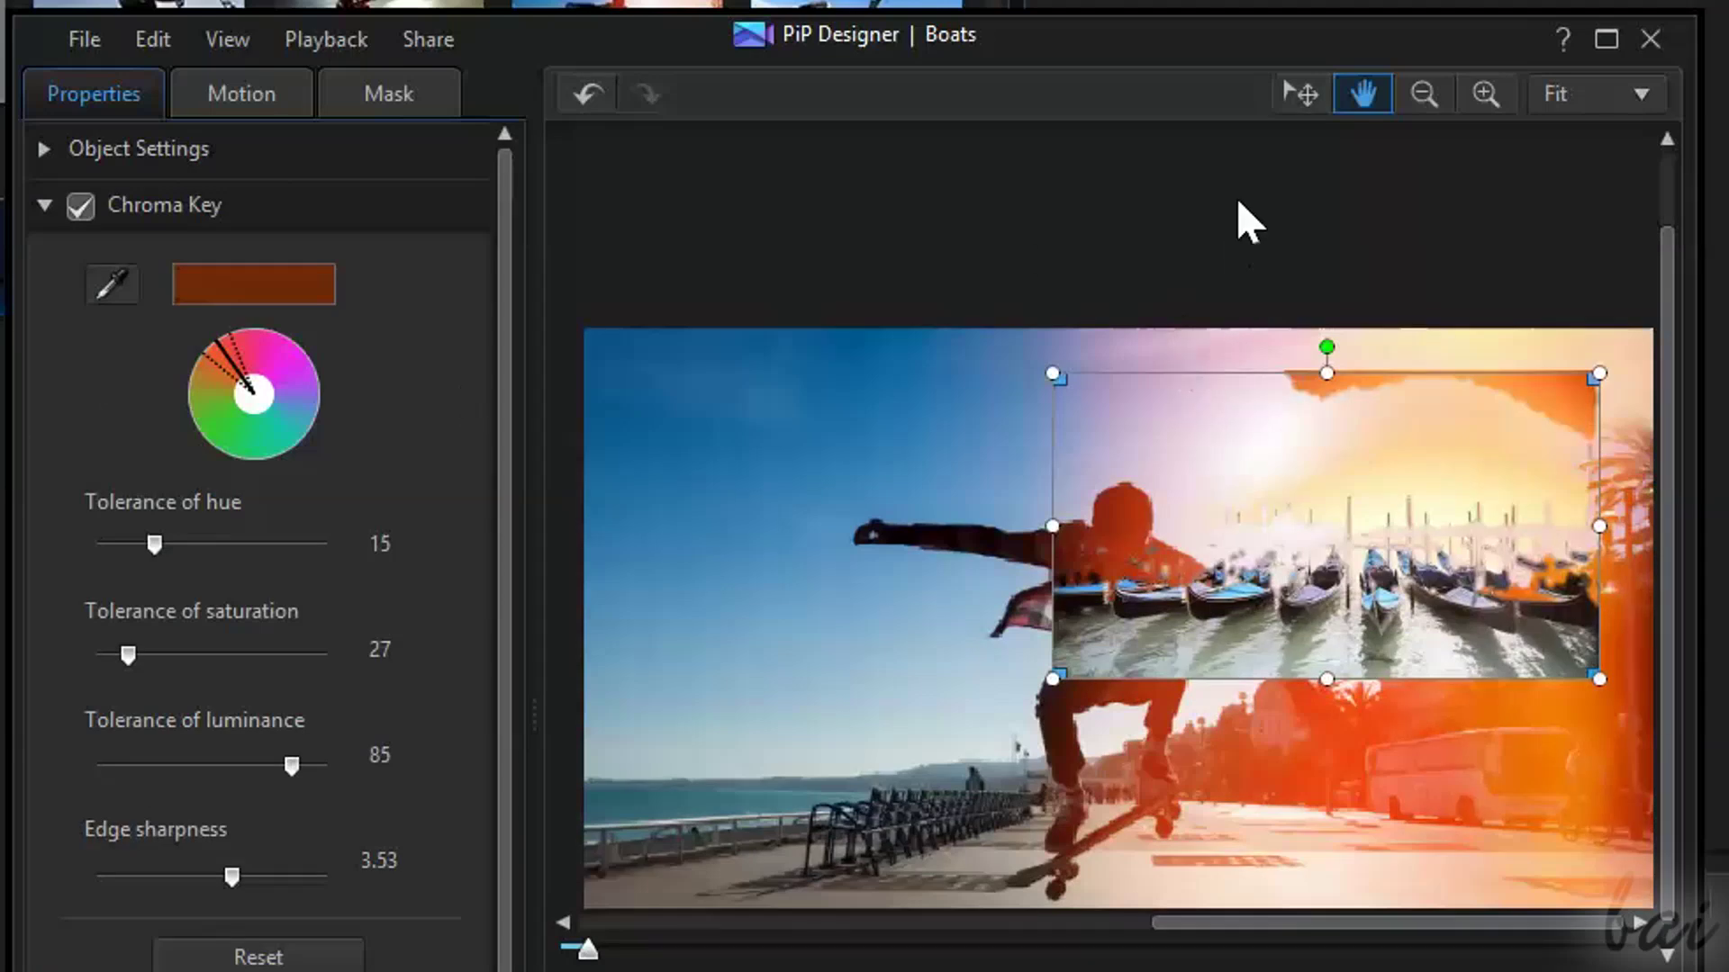
pyautogui.click(1281, 93)
pyautogui.moveTo(1264, 551); pyautogui.dragTo(793, 558)
pyautogui.moveTo(965, 547)
pyautogui.mouseDown()
pyautogui.moveTo(1134, 514)
pyautogui.moveTo(1383, 547)
pyautogui.moveTo(1234, 587)
pyautogui.moveTo(1099, 529)
pyautogui.moveTo(1034, 606)
pyautogui.moveTo(1099, 669)
pyautogui.moveTo(1301, 552)
pyautogui.moveTo(1397, 552)
pyautogui.mouseUp()
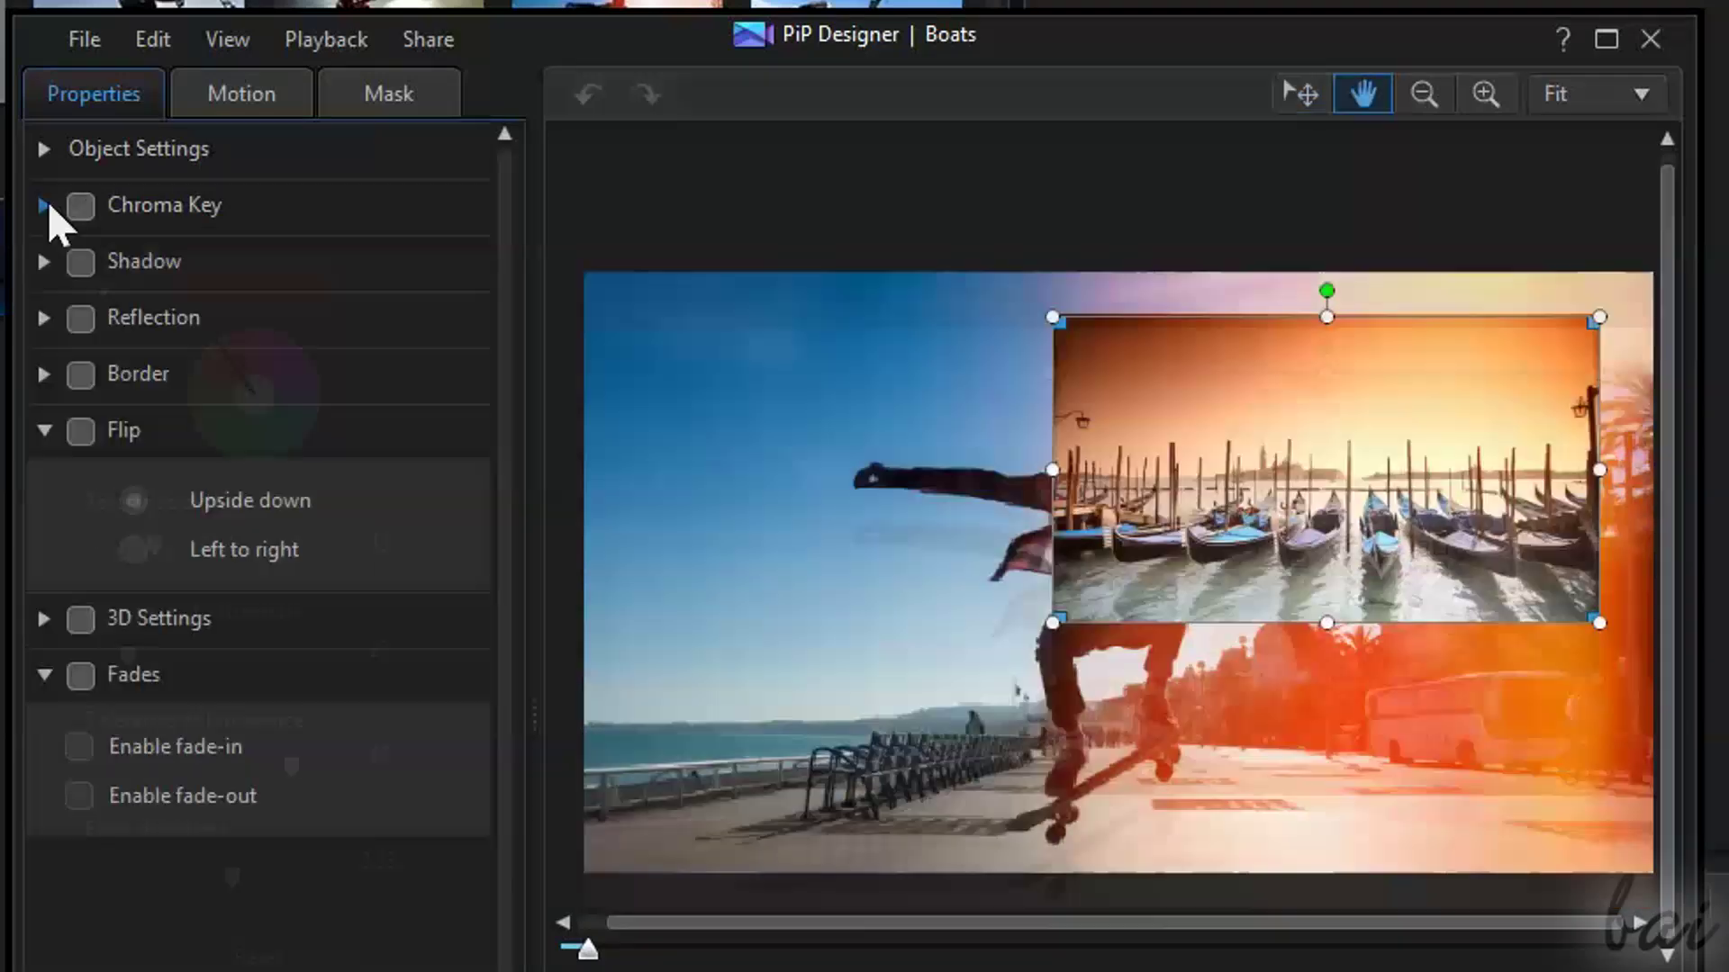
pyautogui.click(45, 206)
pyautogui.click(80, 207)
pyautogui.click(80, 207)
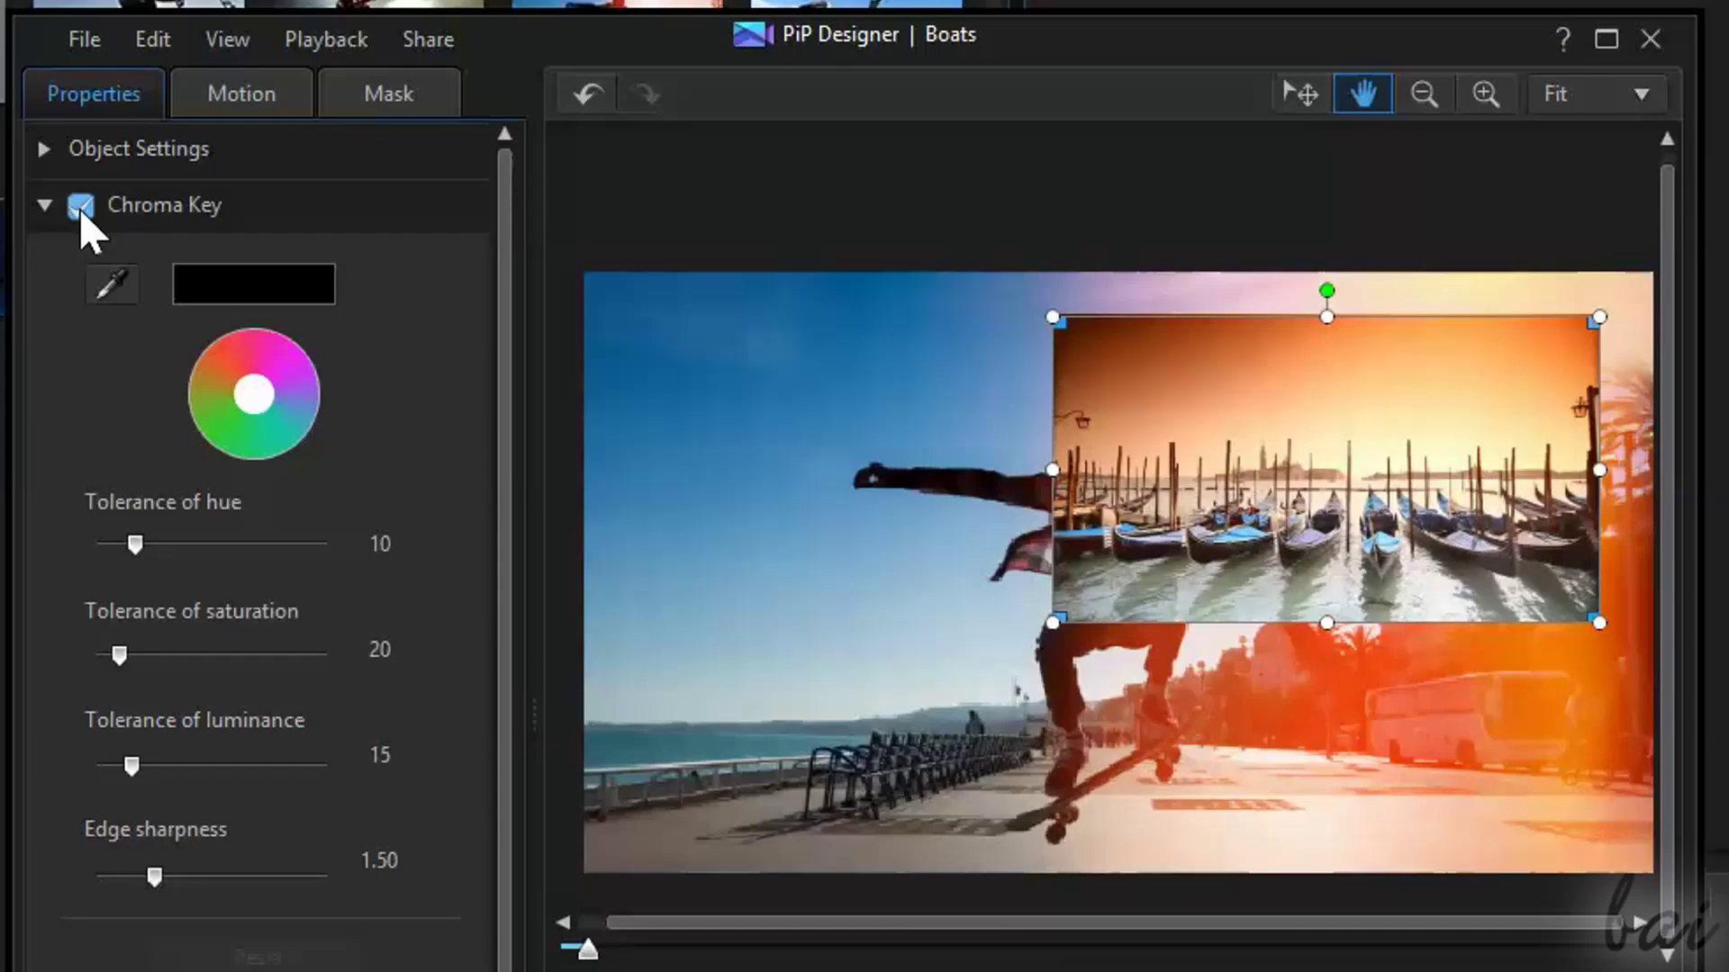
pyautogui.click(110, 286)
pyautogui.click(1440, 396)
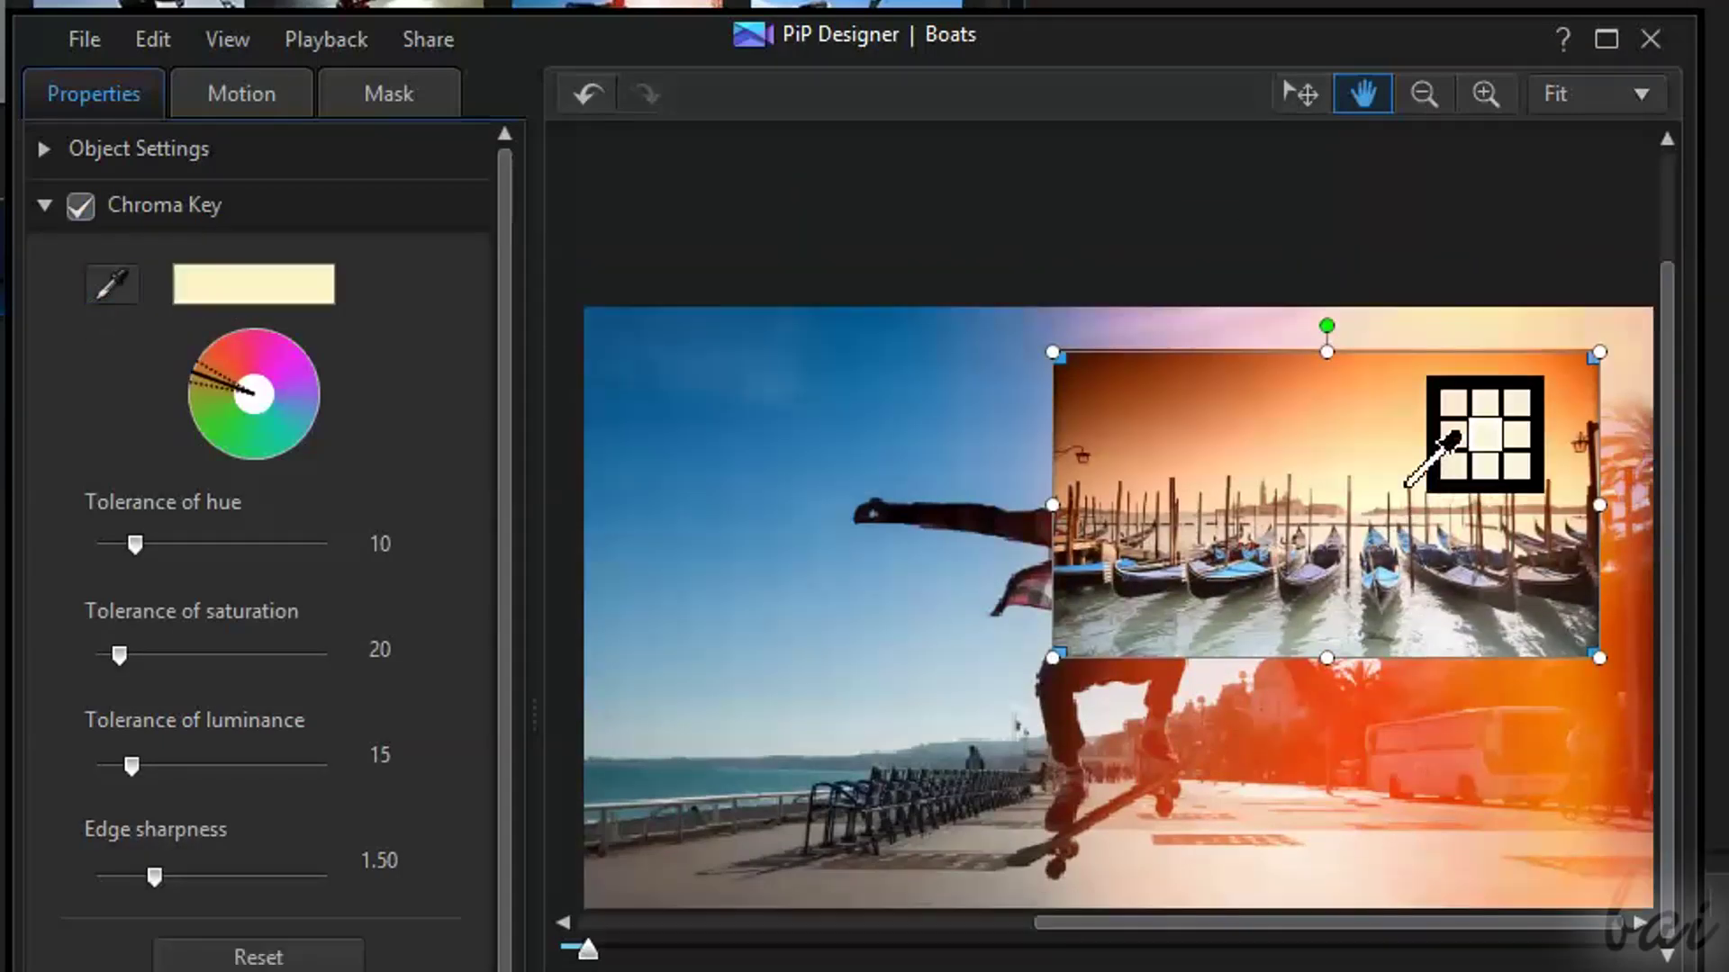
pyautogui.click(1100, 372)
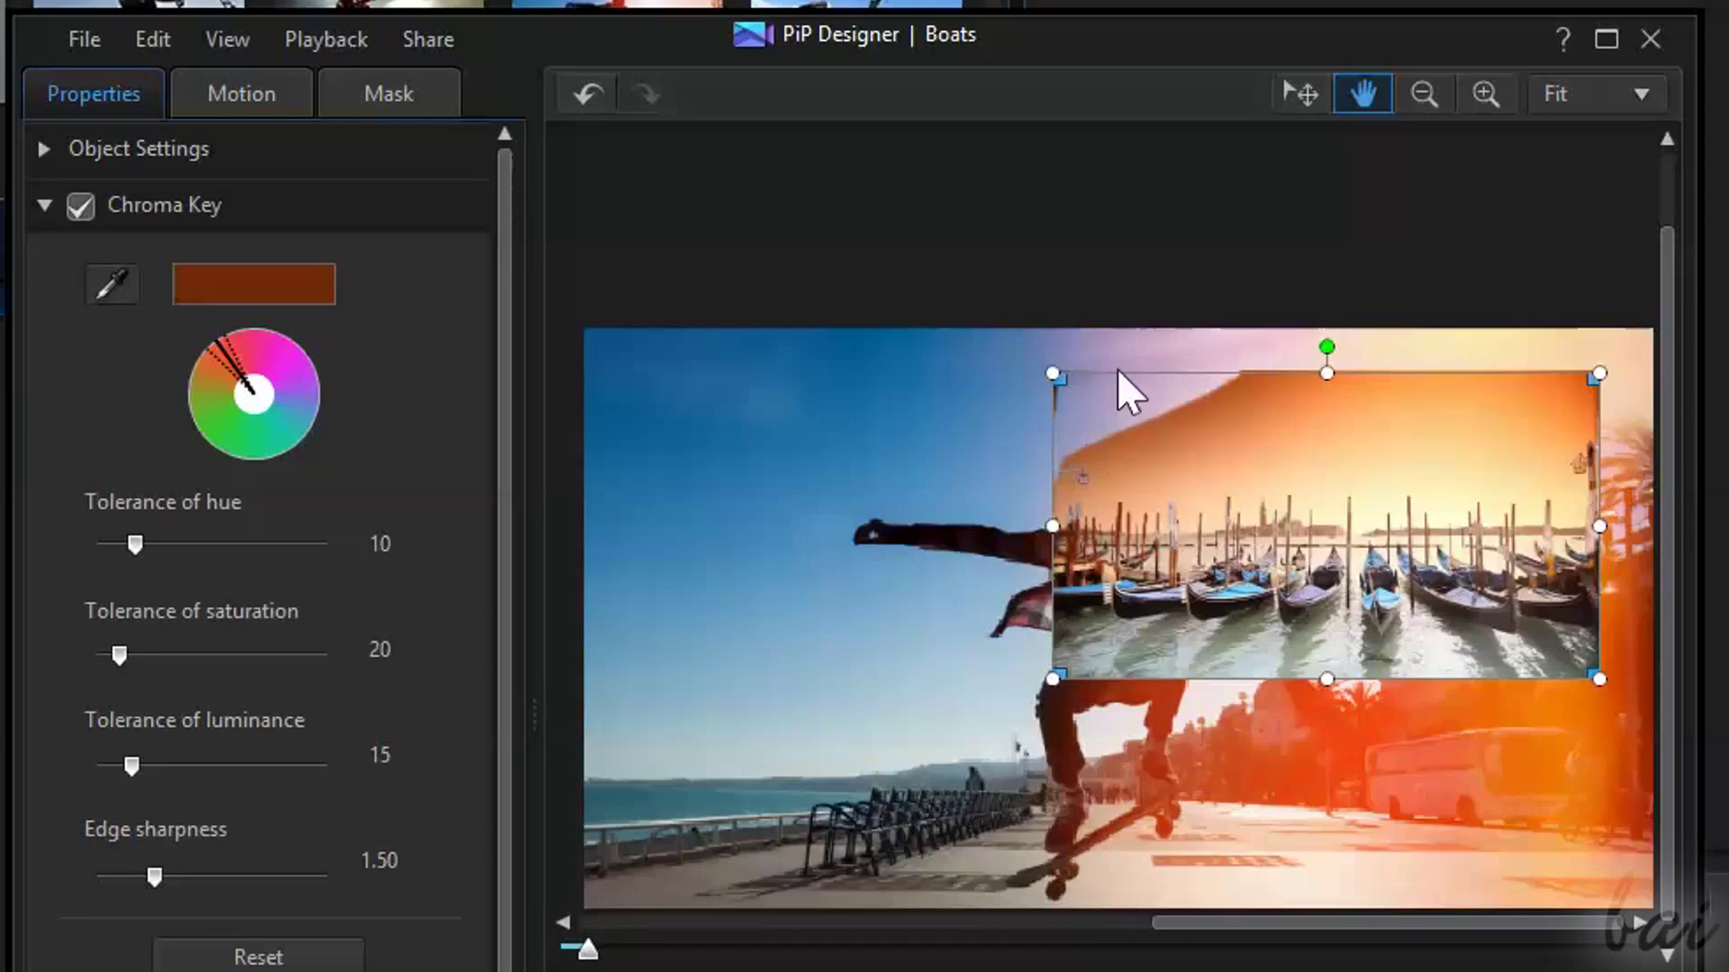
pyautogui.click(154, 544)
pyautogui.click(158, 655)
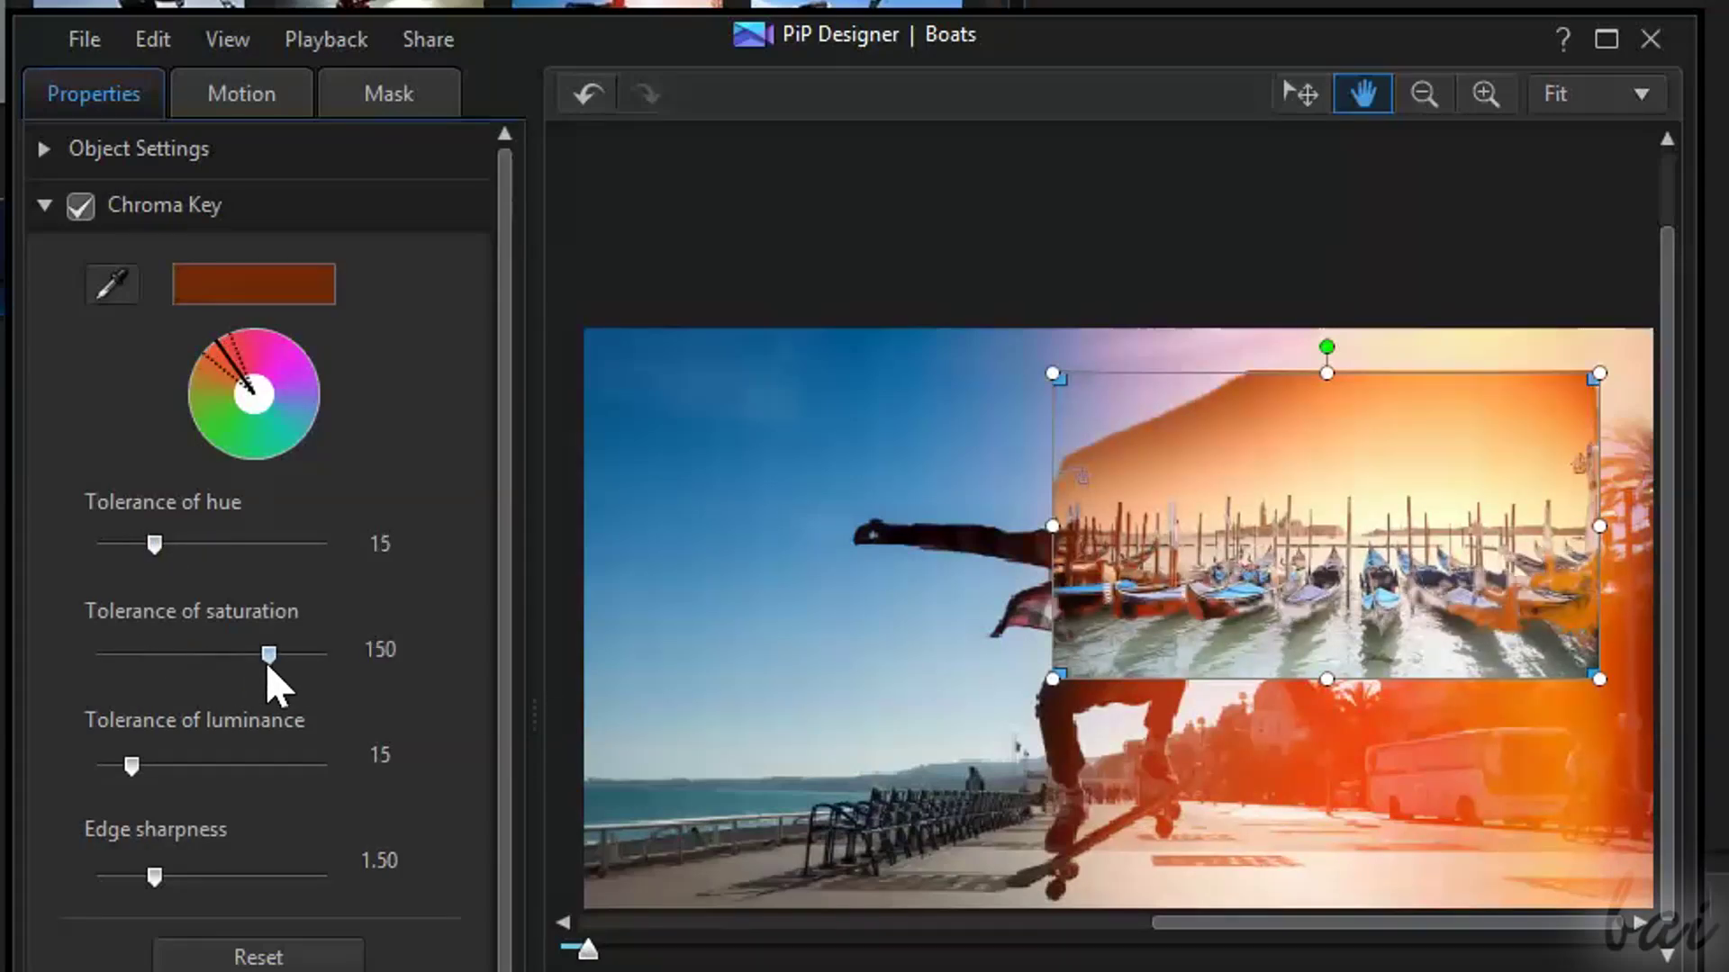
pyautogui.click(134, 654)
pyautogui.moveTo(132, 766); pyautogui.dragTo(104, 766)
pyautogui.click(291, 766)
pyautogui.click(231, 876)
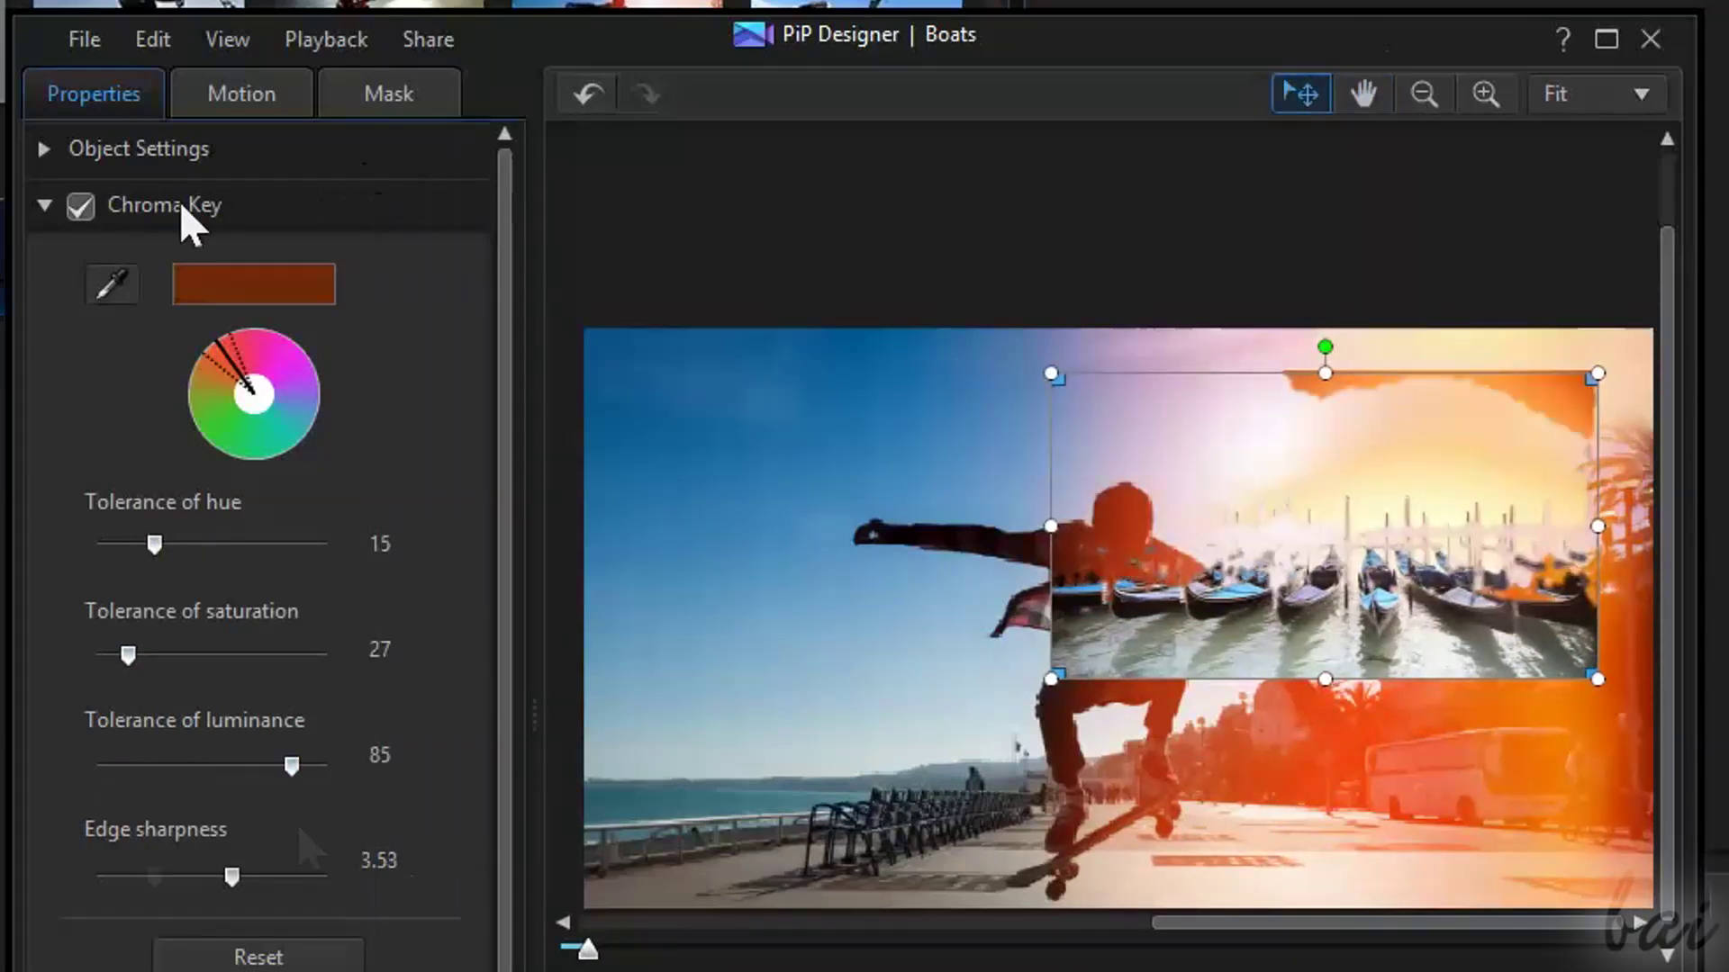
pyautogui.click(90, 216)
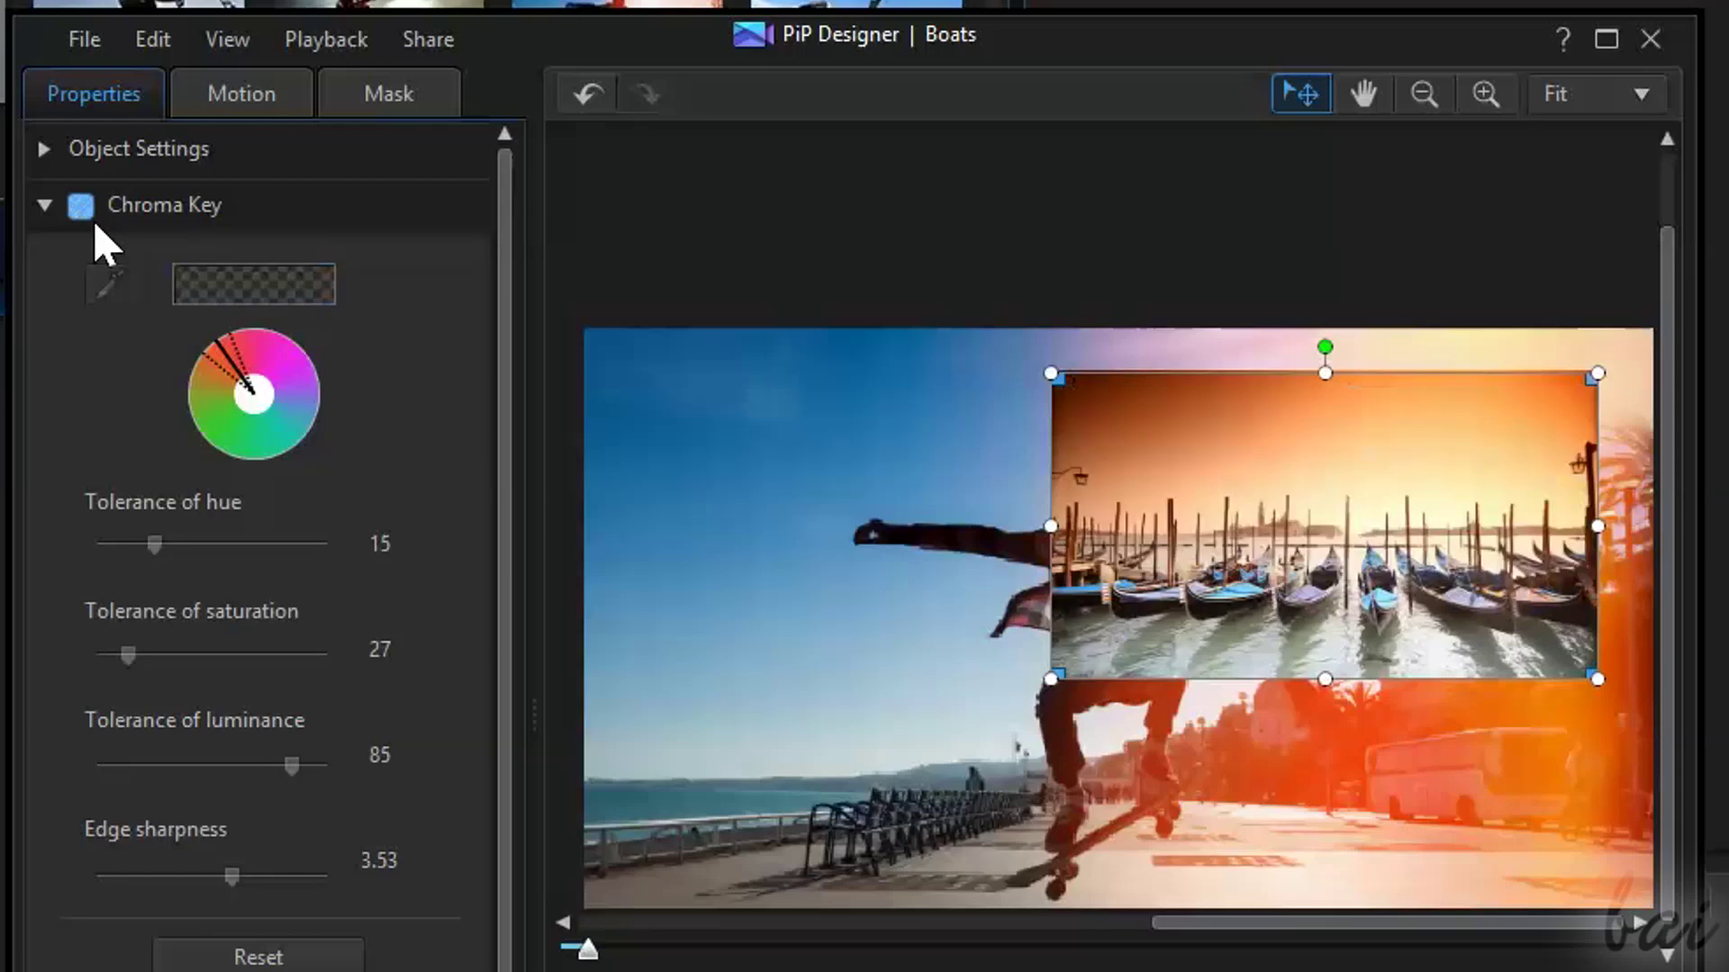
pyautogui.click(42, 207)
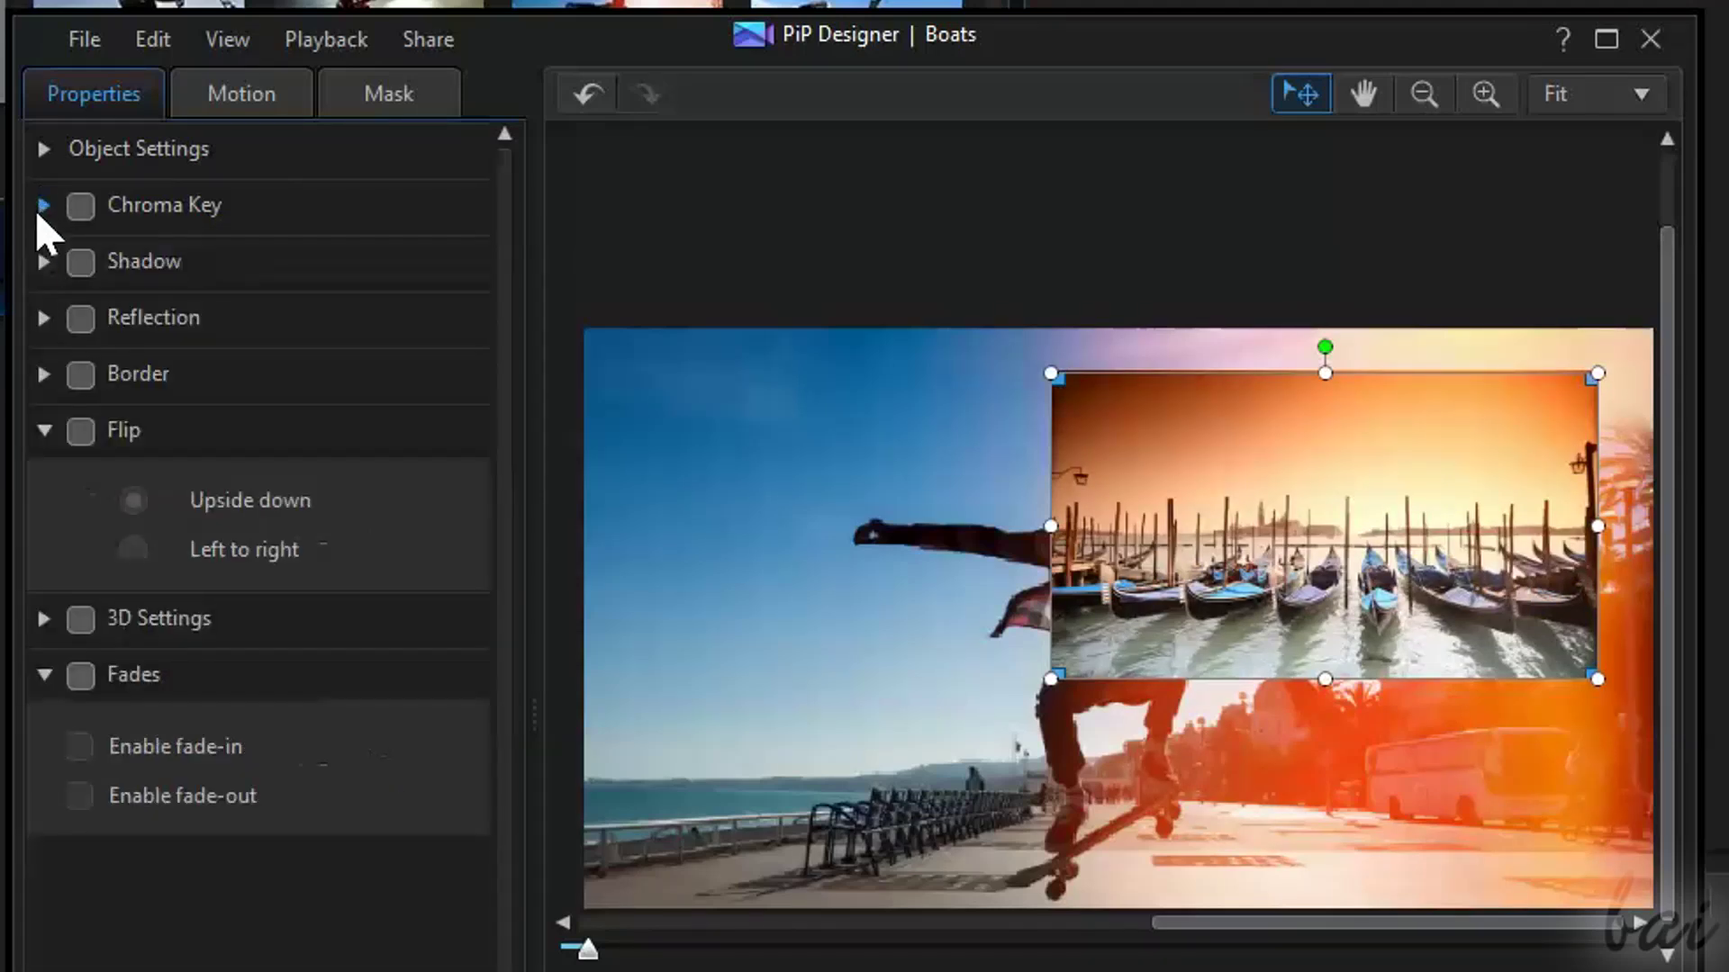
pyautogui.click(44, 261)
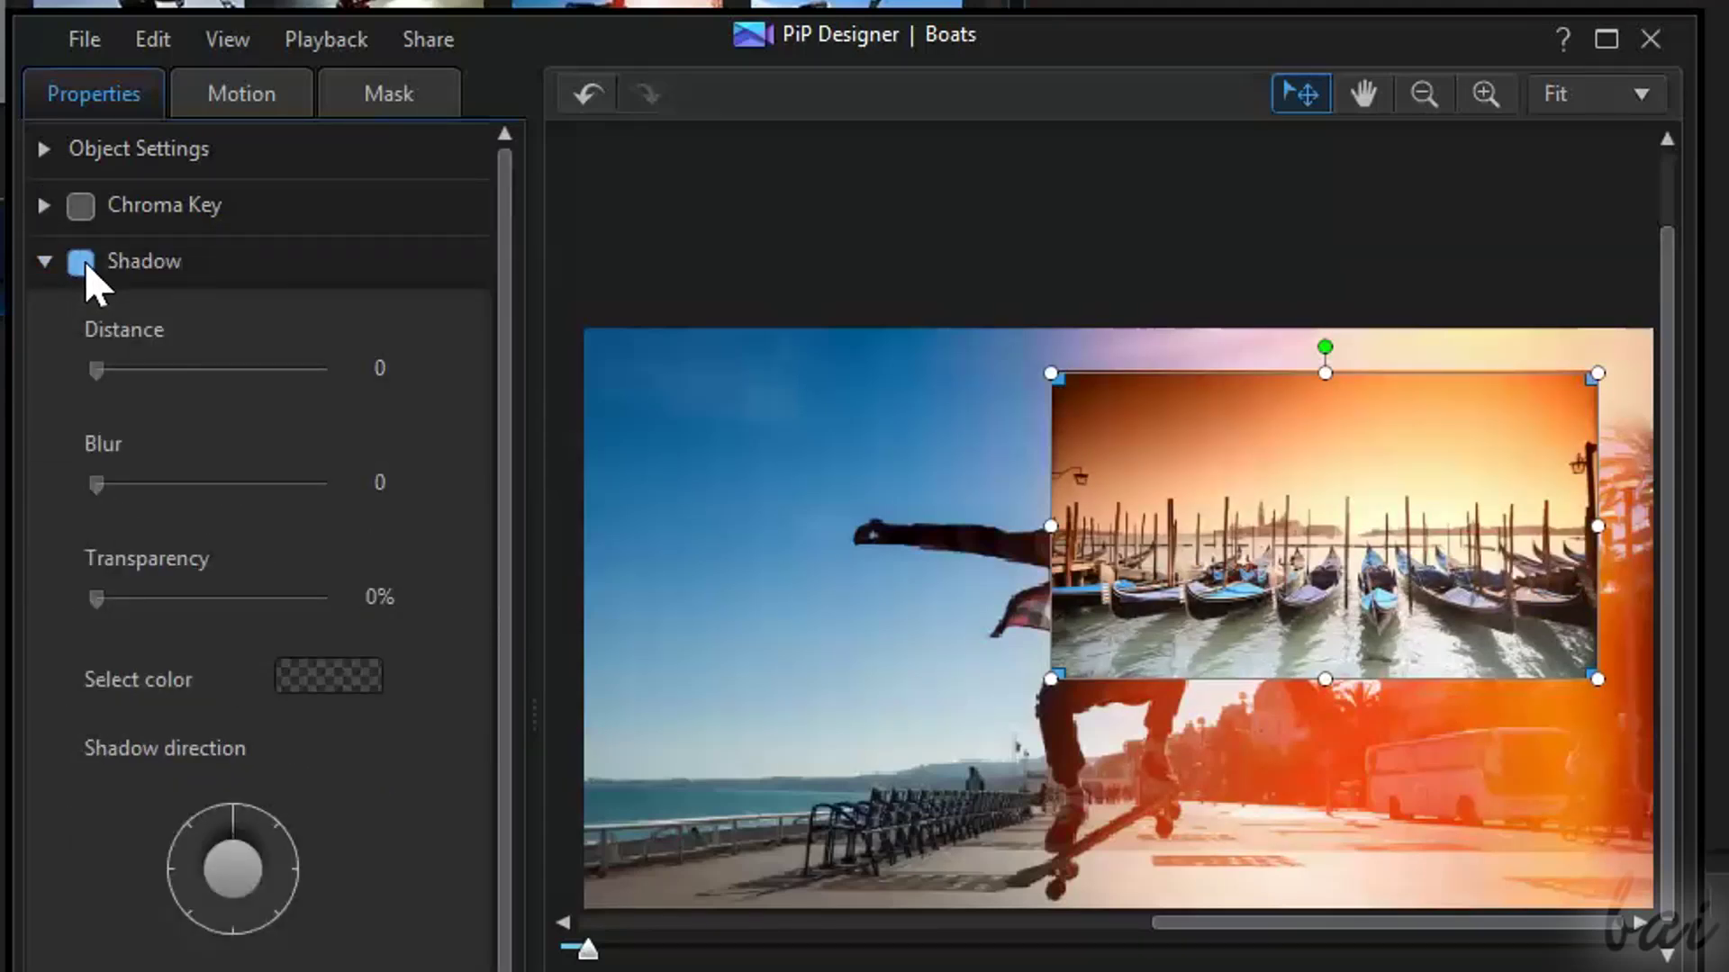
pyautogui.click(81, 261)
pyautogui.moveTo(97, 369); pyautogui.dragTo(139, 369)
pyautogui.moveTo(96, 485)
pyautogui.mouseDown()
pyautogui.moveTo(324, 485)
pyautogui.moveTo(281, 485)
pyautogui.mouseUp()
pyautogui.moveTo(97, 599); pyautogui.dragTo(205, 598)
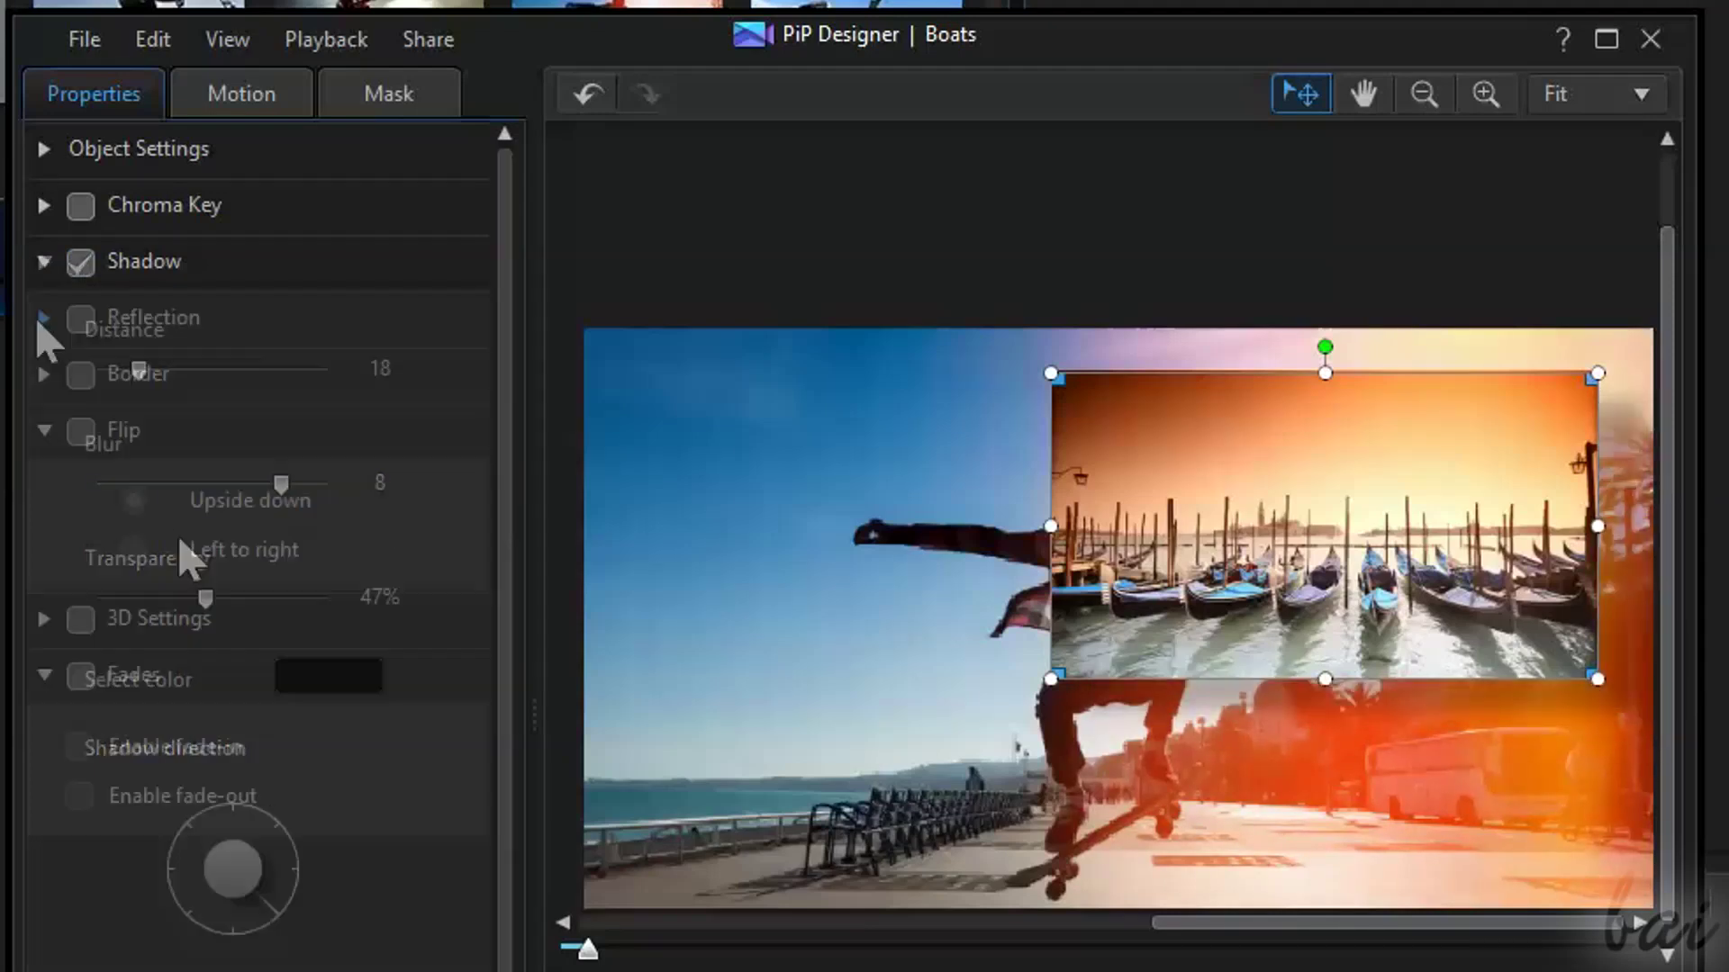
pyautogui.click(41, 317)
pyautogui.click(81, 321)
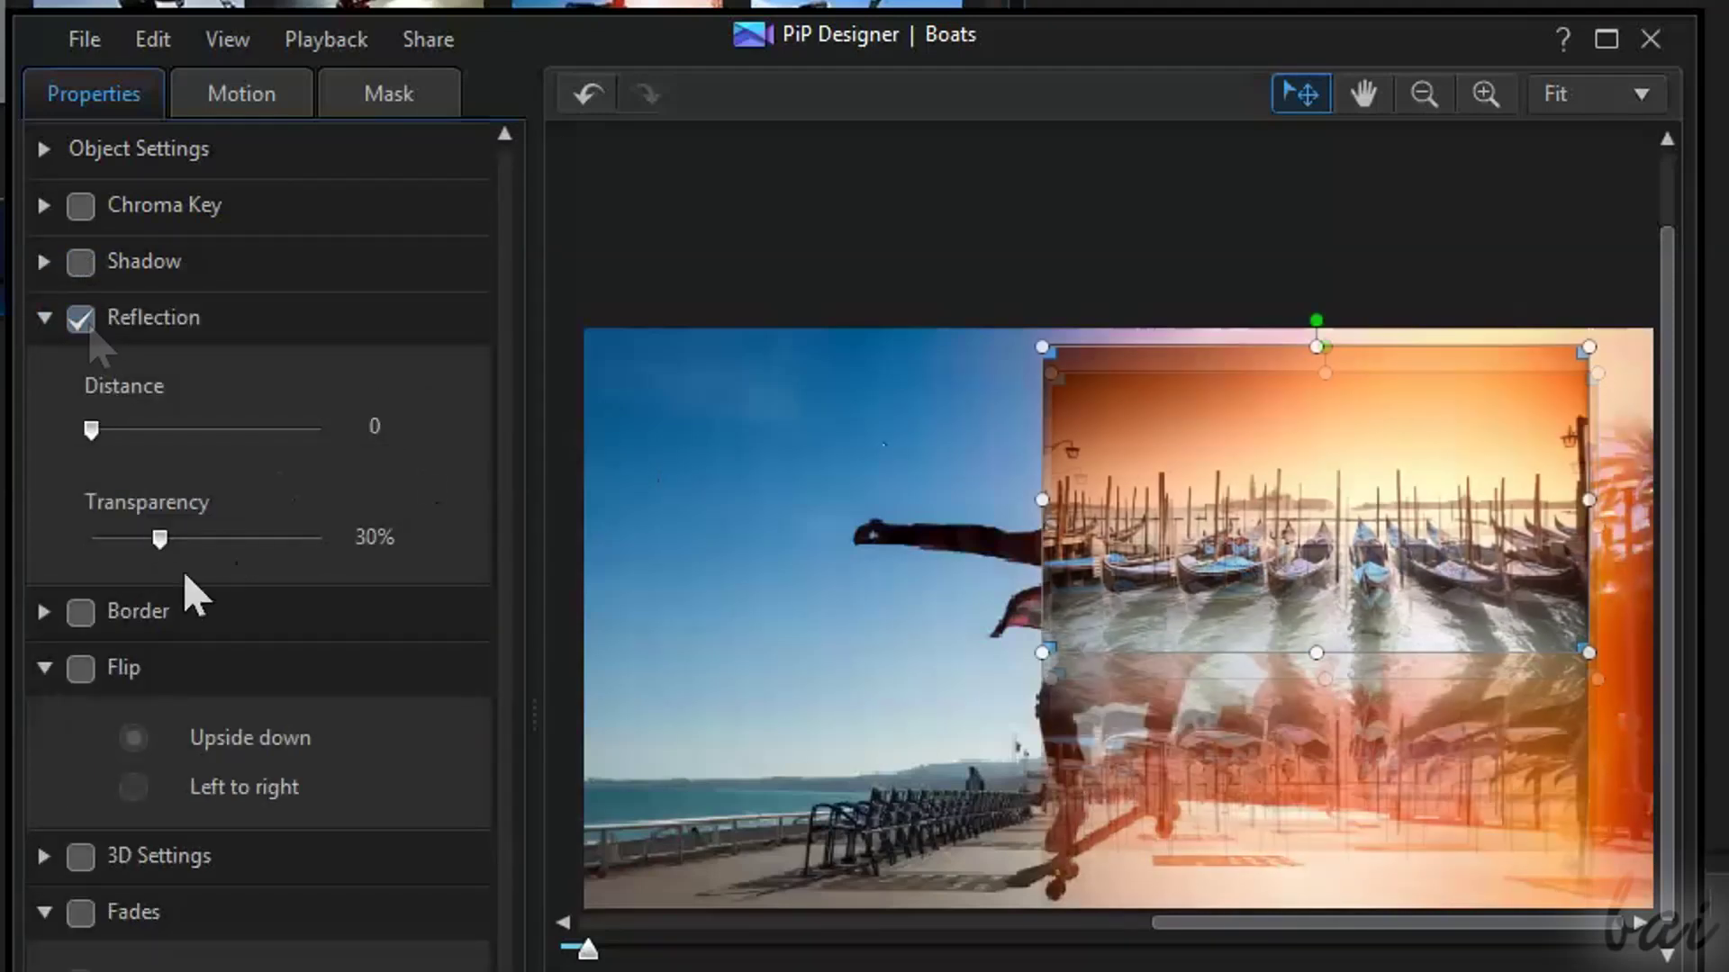
pyautogui.moveTo(160, 538)
pyautogui.mouseDown()
pyautogui.moveTo(270, 552)
pyautogui.moveTo(174, 548)
pyautogui.moveTo(186, 539)
pyautogui.mouseUp()
pyautogui.moveTo(90, 429)
pyautogui.mouseDown()
pyautogui.moveTo(192, 469)
pyautogui.moveTo(11, 456)
pyautogui.mouseUp()
pyautogui.click(43, 374)
pyautogui.click(80, 376)
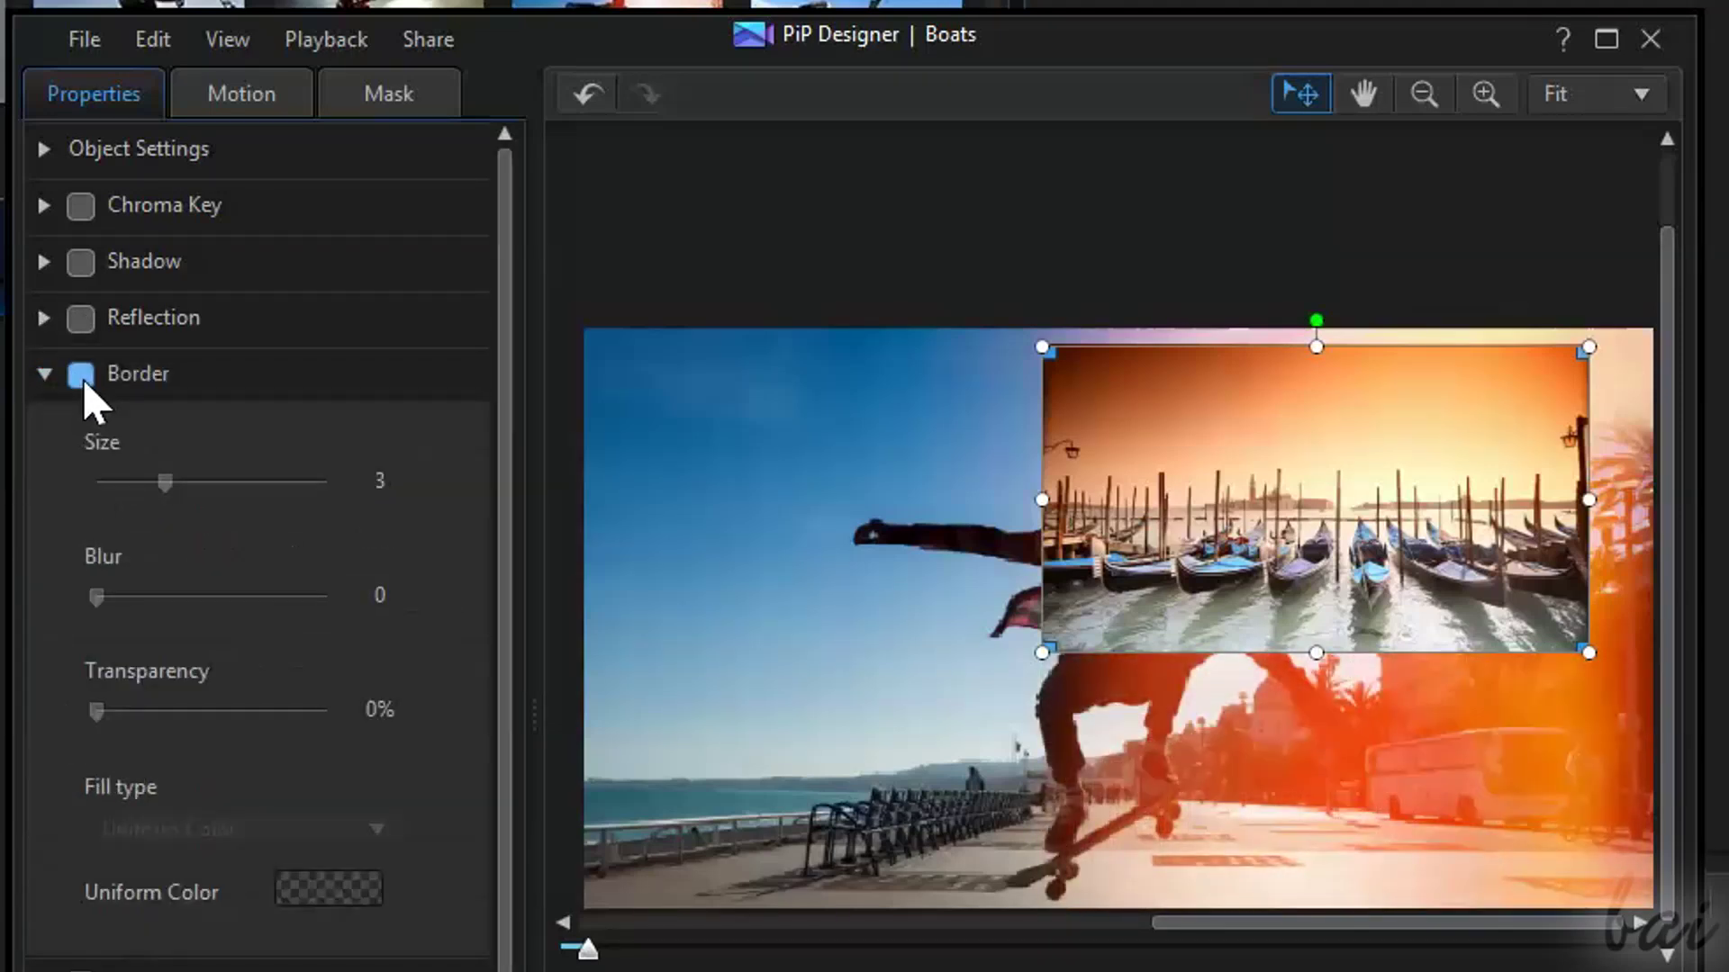
pyautogui.moveTo(167, 486); pyautogui.dragTo(259, 486)
pyautogui.moveTo(96, 596)
pyautogui.mouseDown()
pyautogui.moveTo(162, 596)
pyautogui.moveTo(270, 644)
pyautogui.mouseUp()
pyautogui.moveTo(96, 711)
pyautogui.mouseDown()
pyautogui.moveTo(294, 711)
pyautogui.moveTo(192, 711)
pyautogui.mouseUp()
pyautogui.moveTo(239, 482)
pyautogui.mouseDown()
pyautogui.moveTo(280, 486)
pyautogui.moveTo(231, 484)
pyautogui.mouseUp()
pyautogui.click(80, 373)
pyautogui.click(81, 432)
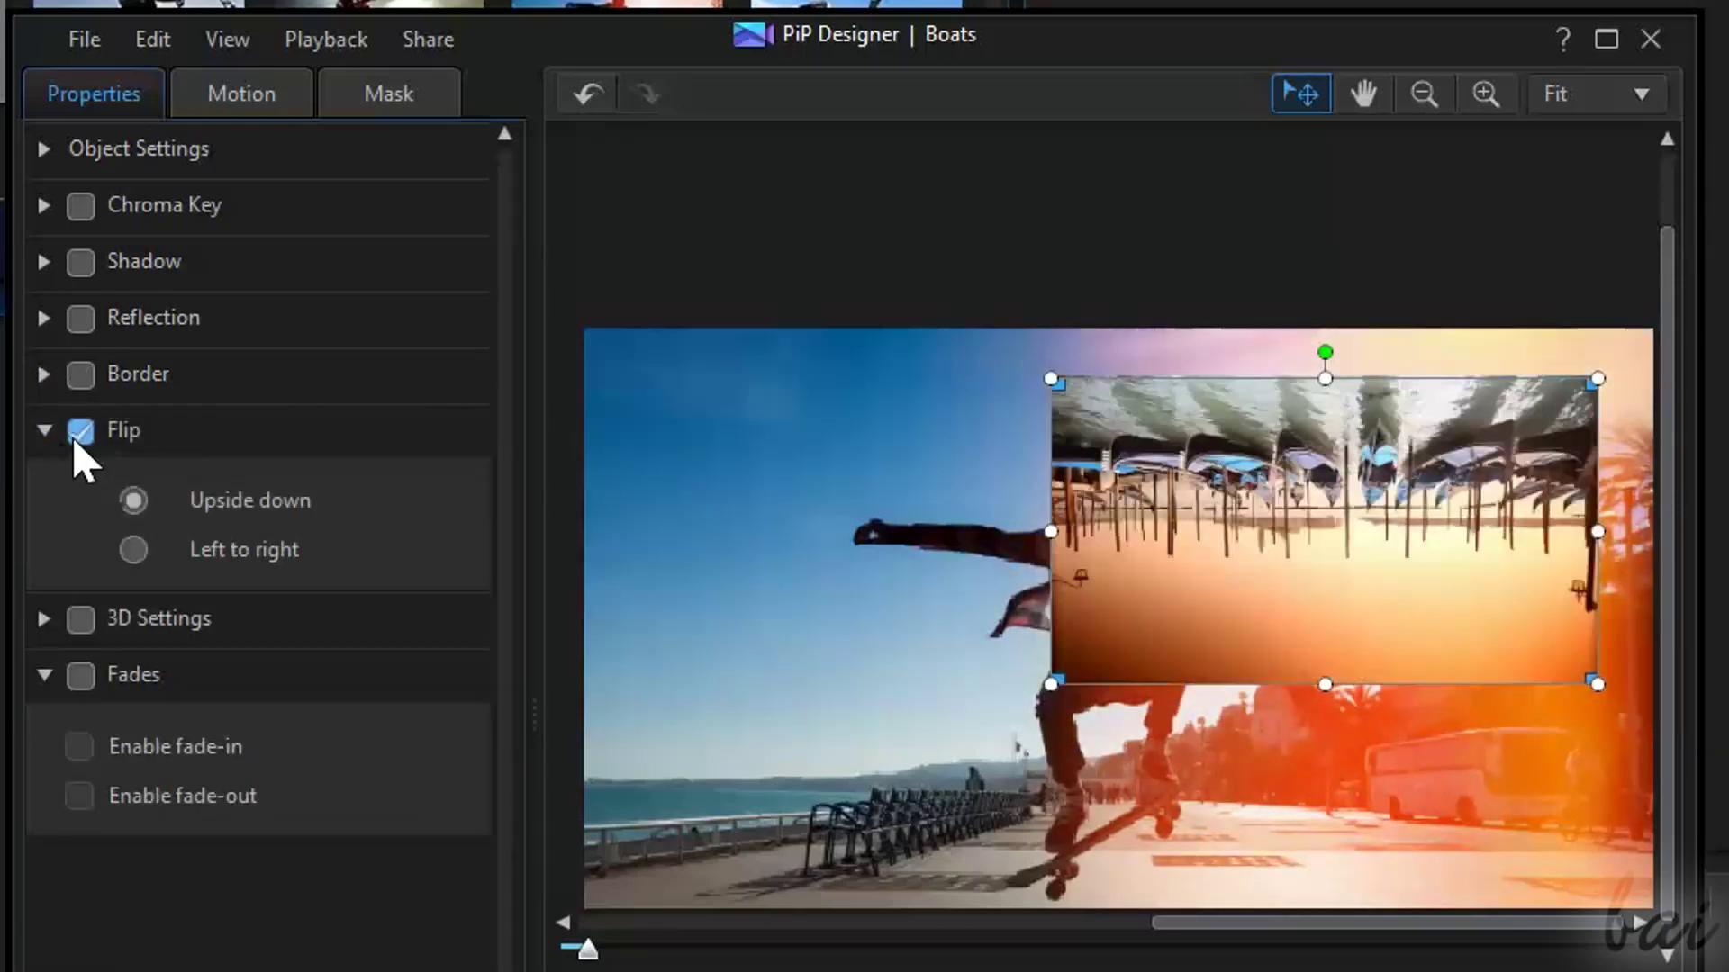
pyautogui.click(139, 566)
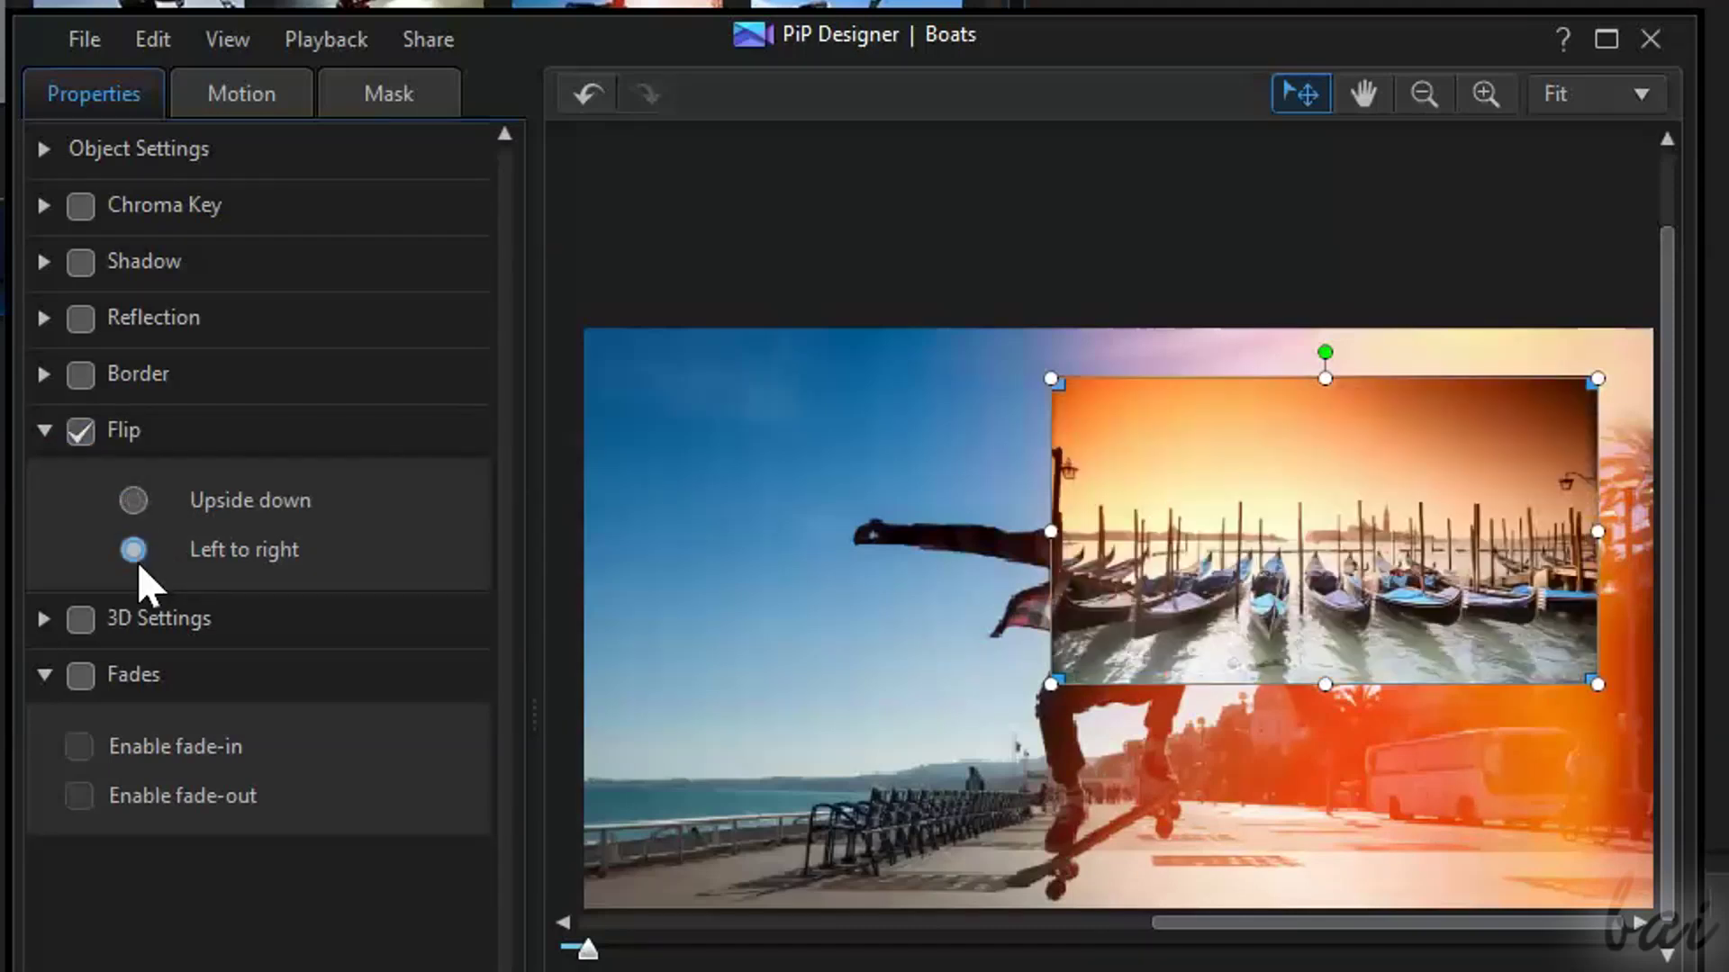
pyautogui.click(132, 551)
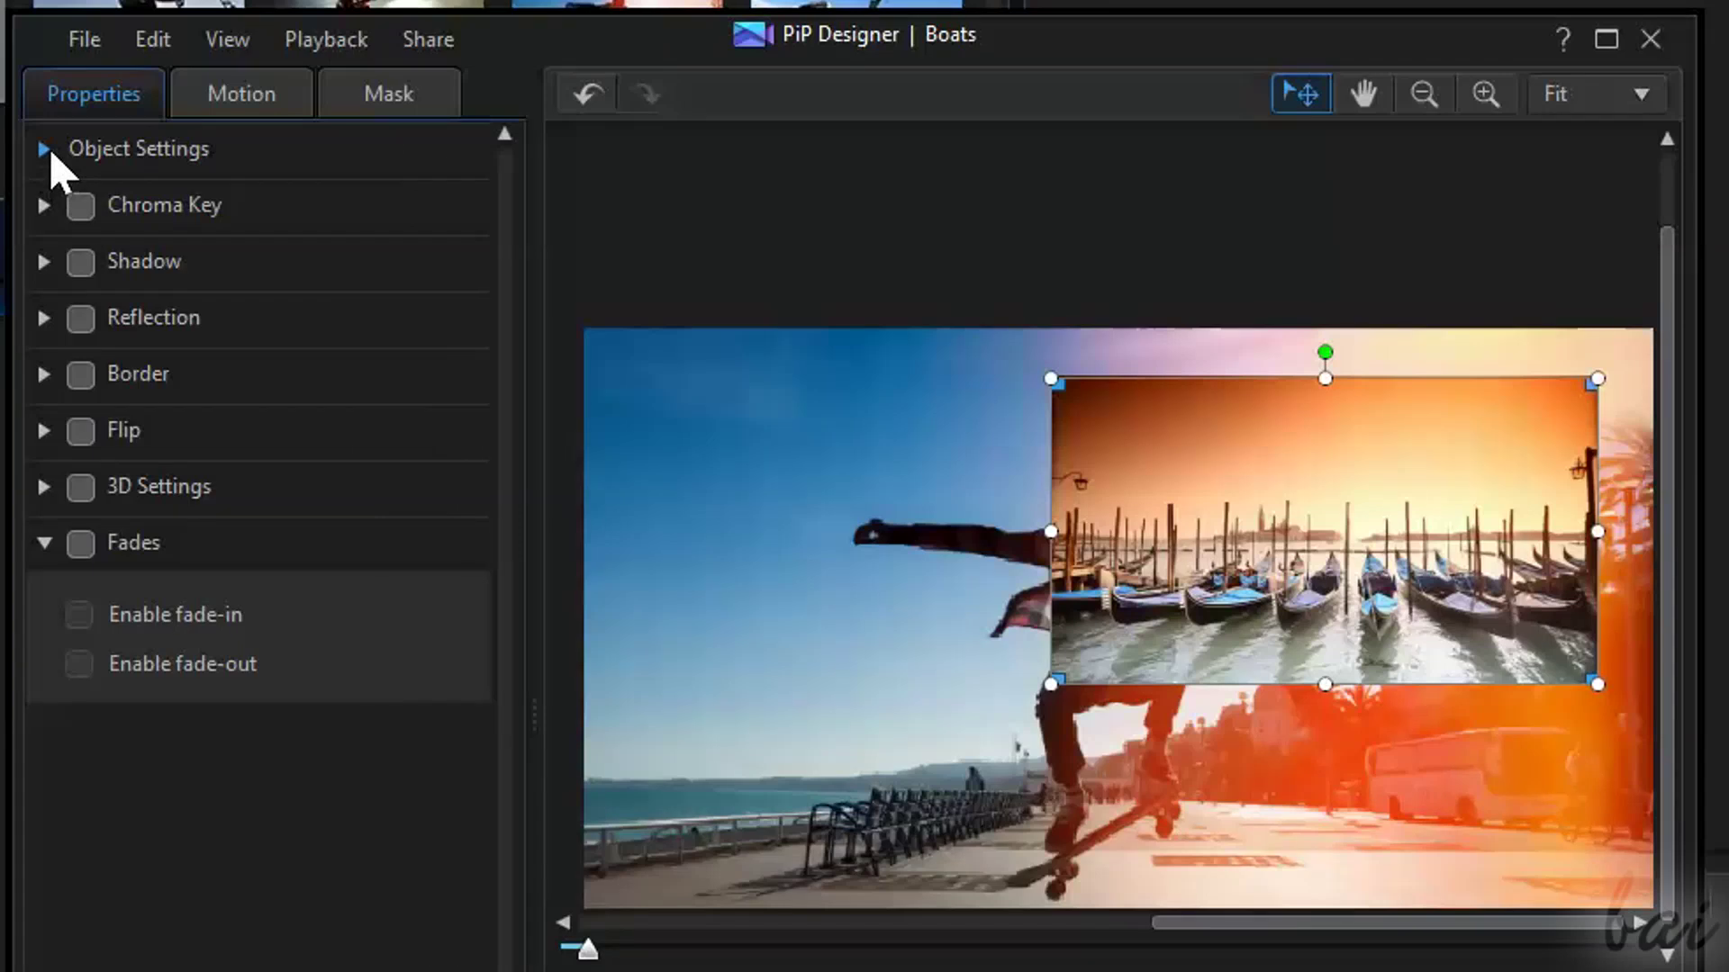
# Test opacity, nudge the Boats overlay left and up, and try 20° rotation before undoing it.
pyautogui.click(45, 149)
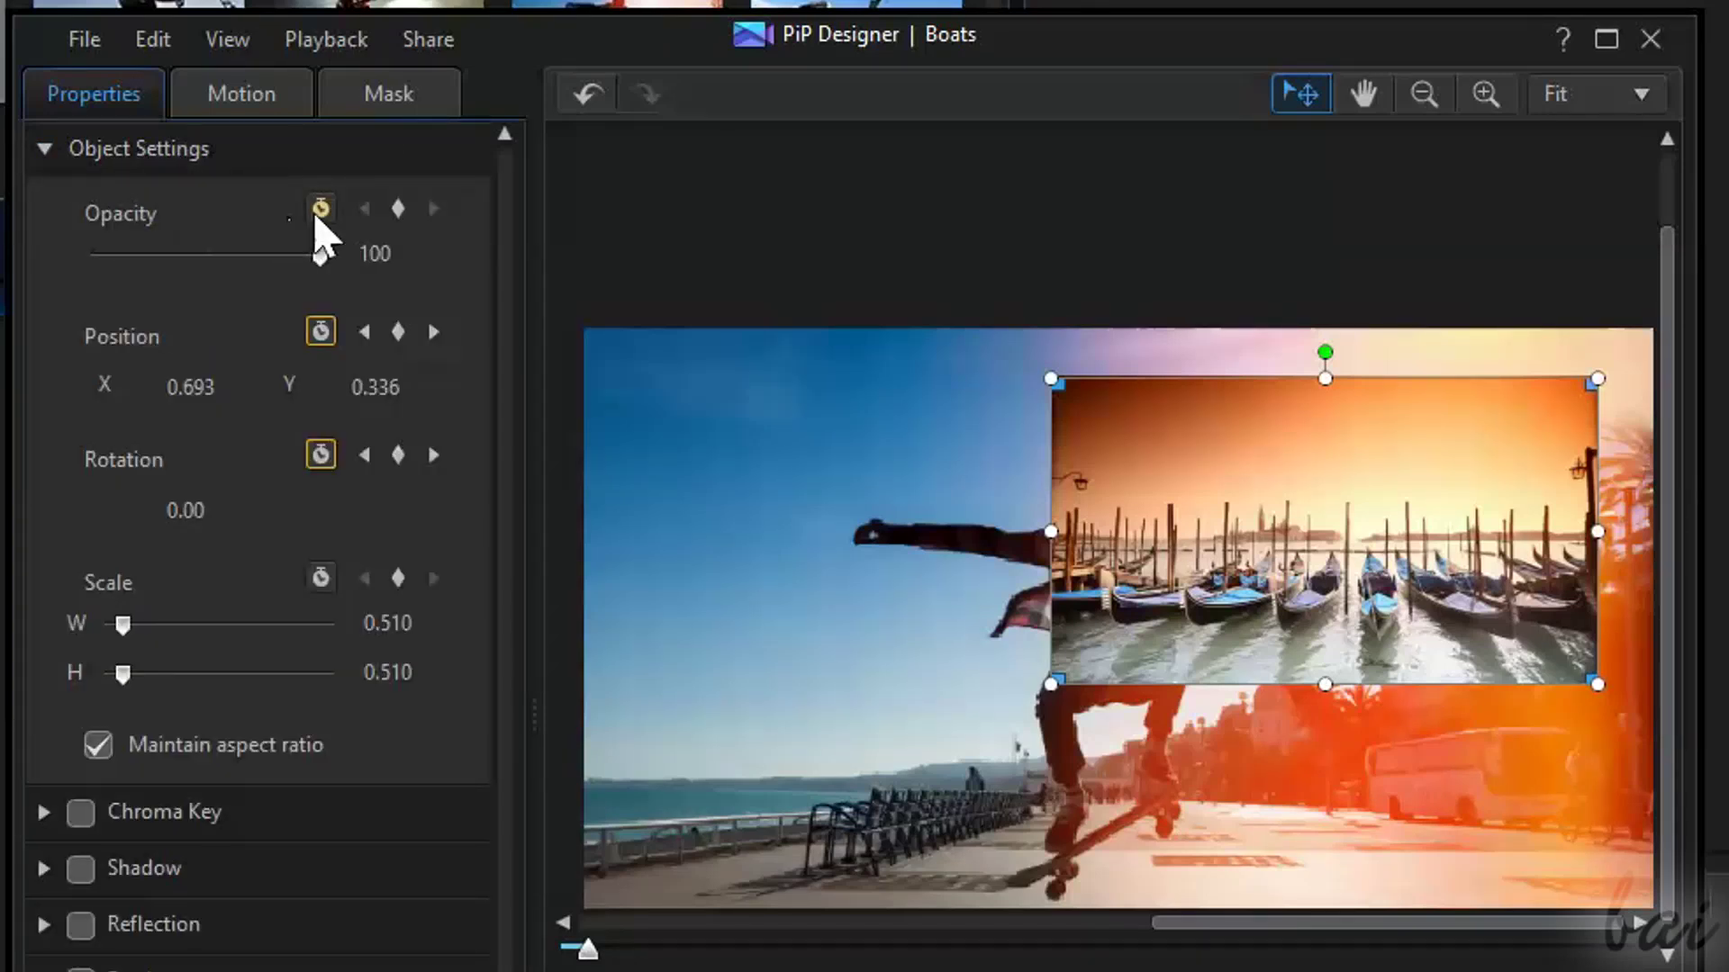
pyautogui.moveTo(322, 256)
pyautogui.mouseDown()
pyautogui.moveTo(201, 341)
pyautogui.moveTo(349, 354)
pyautogui.moveTo(137, 369)
pyautogui.moveTo(321, 420)
pyautogui.mouseUp()
pyautogui.click(245, 396)
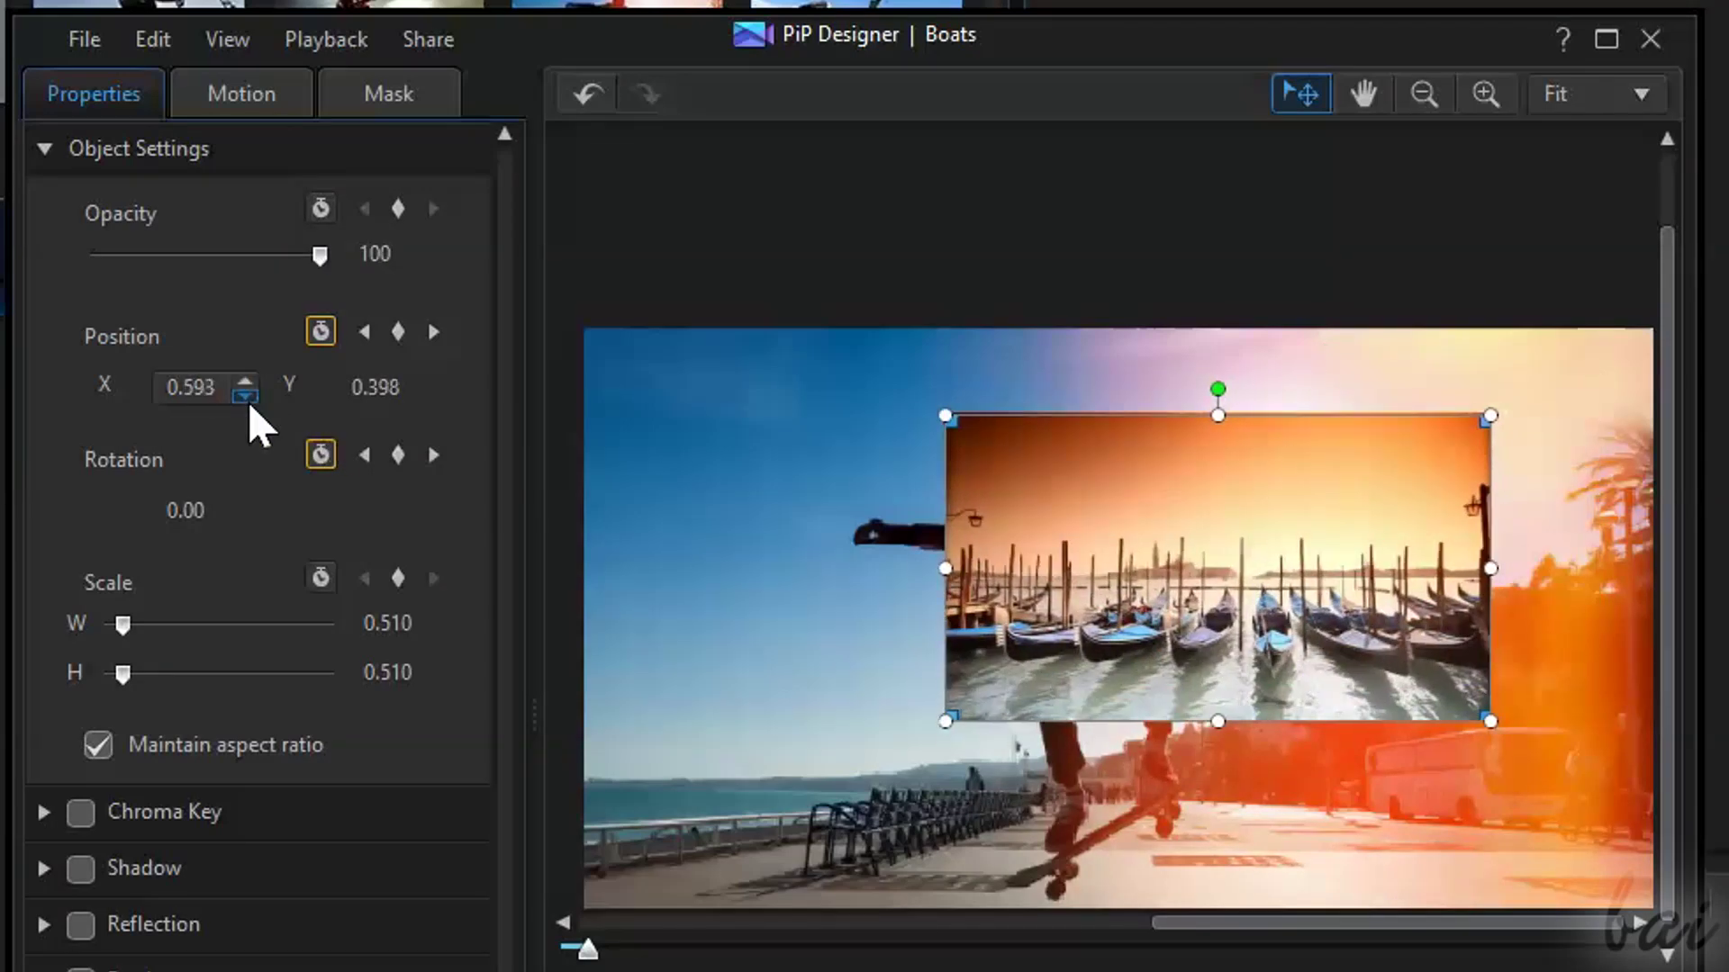
pyautogui.click(429, 396)
pyautogui.click(186, 510)
pyautogui.write('20')
pyautogui.press('Return')
pyautogui.hotkey('ctrl', 'z')
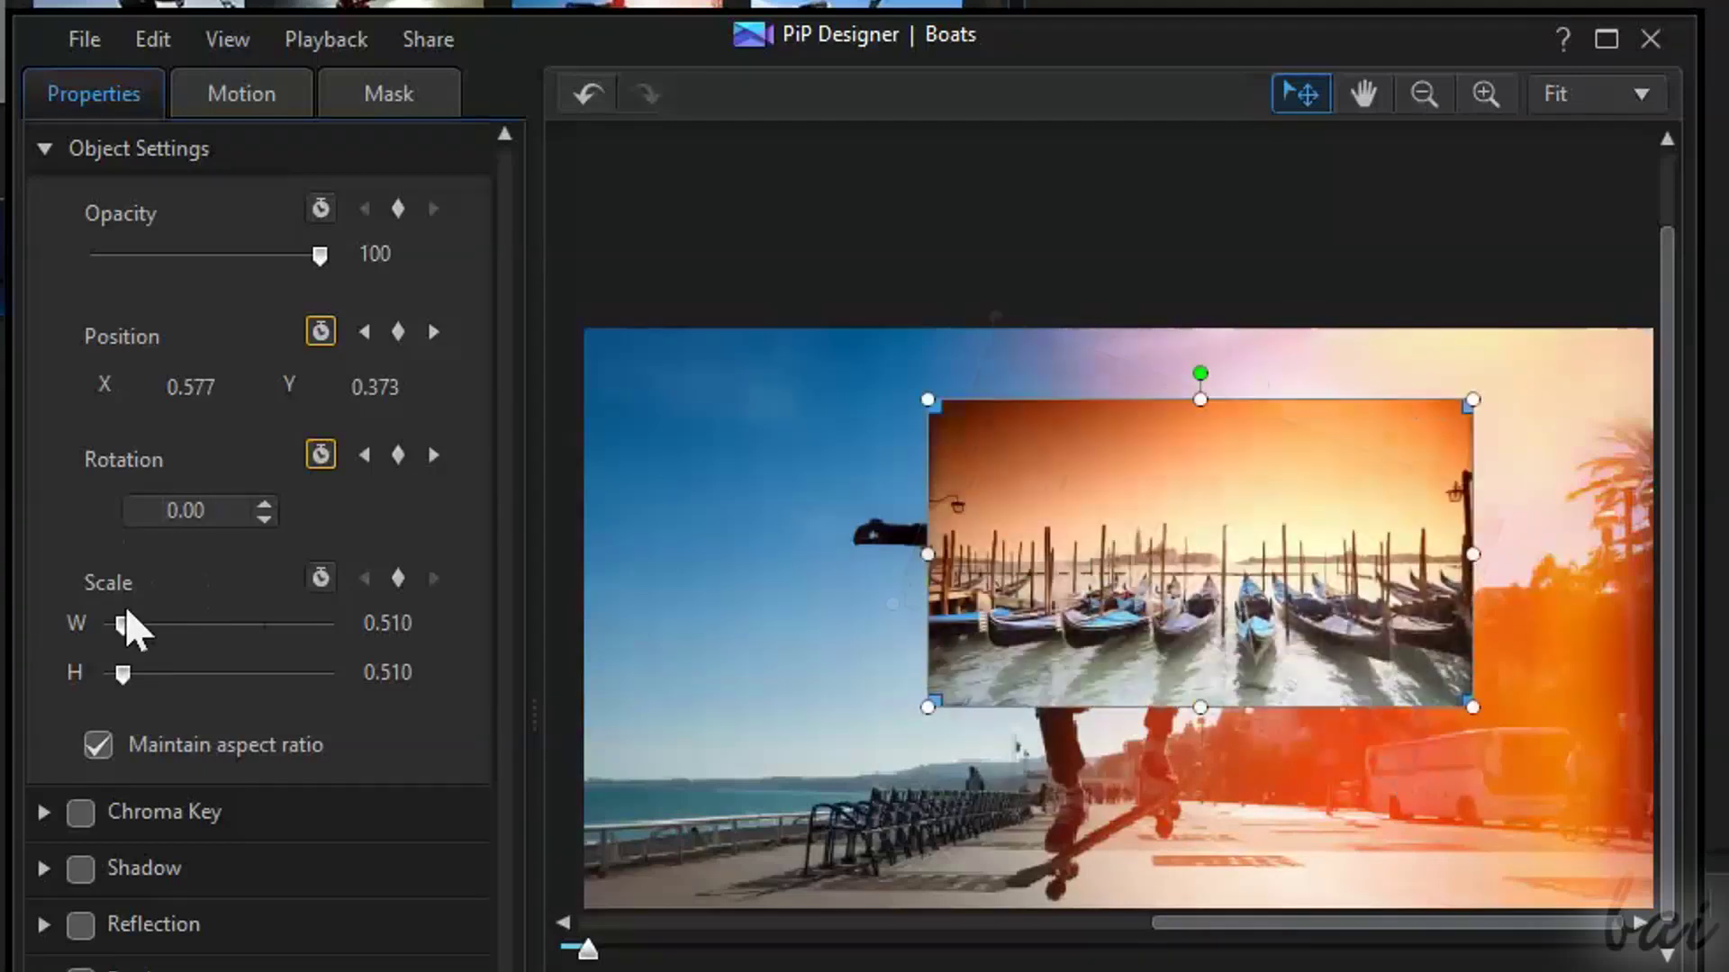
# Enlarge the overlay and, with Maintain aspect ratio off, stretch it wider.
pyautogui.moveTo(137, 621)
pyautogui.mouseDown()
pyautogui.moveTo(158, 650)
pyautogui.moveTo(105, 623)
pyautogui.moveTo(133, 639)
pyautogui.moveTo(126, 625)
pyautogui.moveTo(186, 705)
pyautogui.moveTo(109, 685)
pyautogui.moveTo(130, 695)
pyautogui.mouseUp()
pyautogui.click(98, 745)
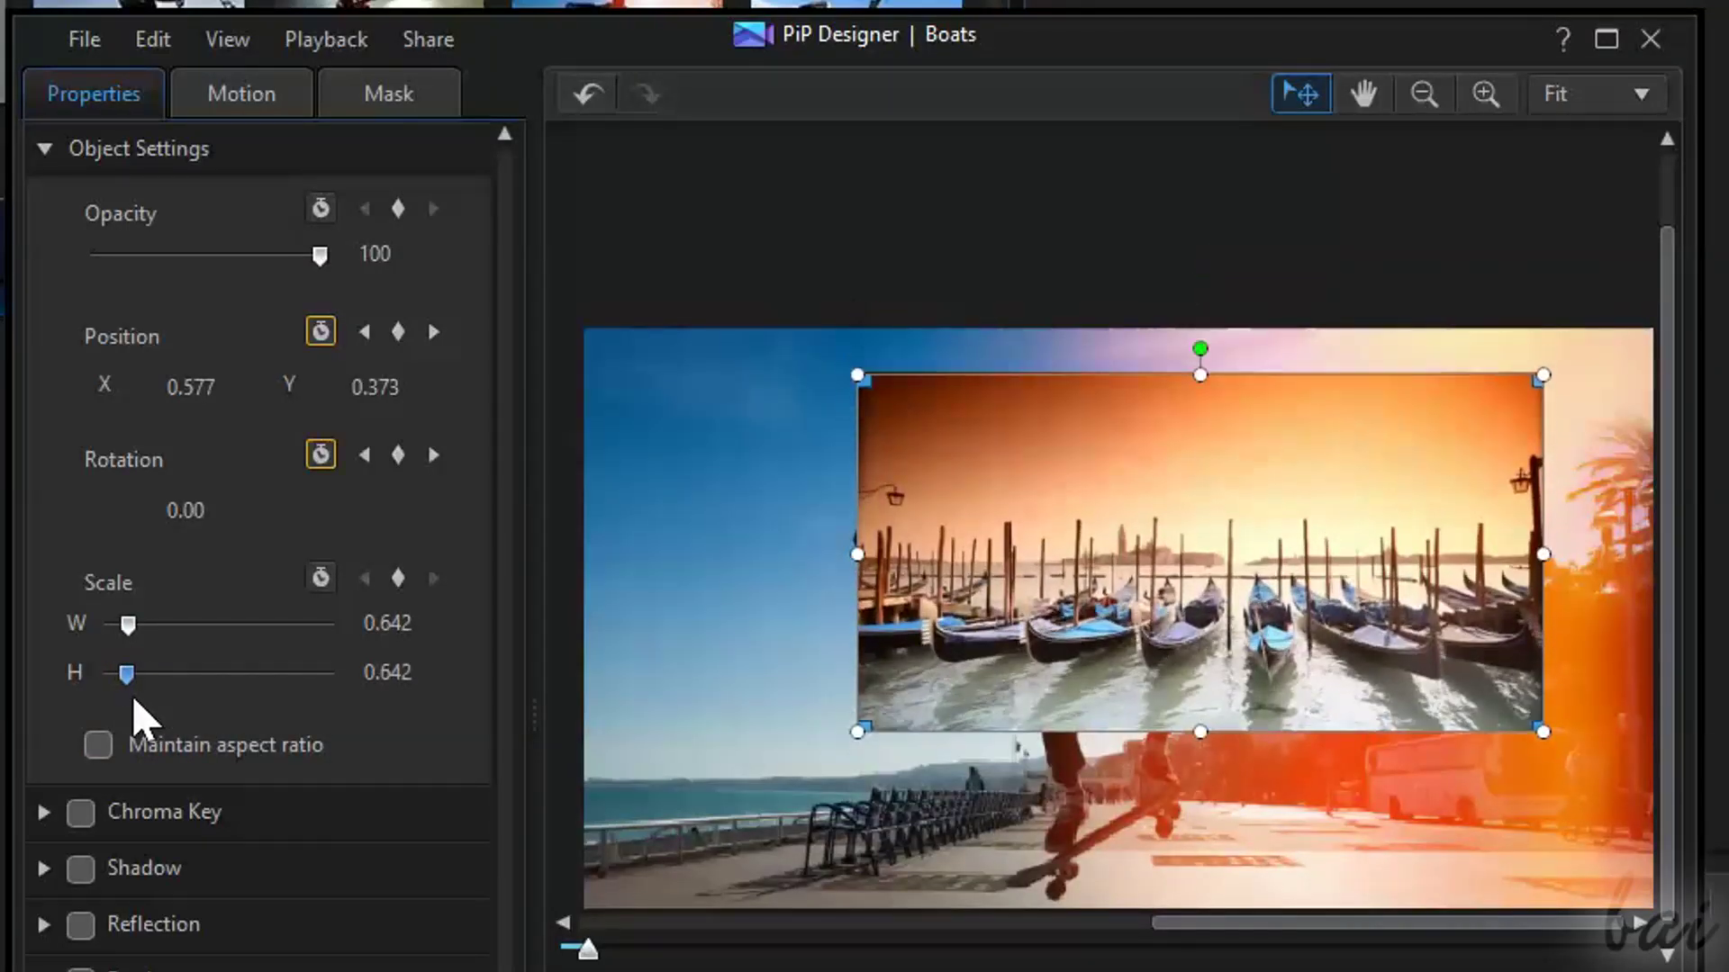
pyautogui.moveTo(127, 624)
pyautogui.mouseDown()
pyautogui.moveTo(159, 649)
pyautogui.moveTo(141, 641)
pyautogui.mouseUp()
pyautogui.click(257, 103)
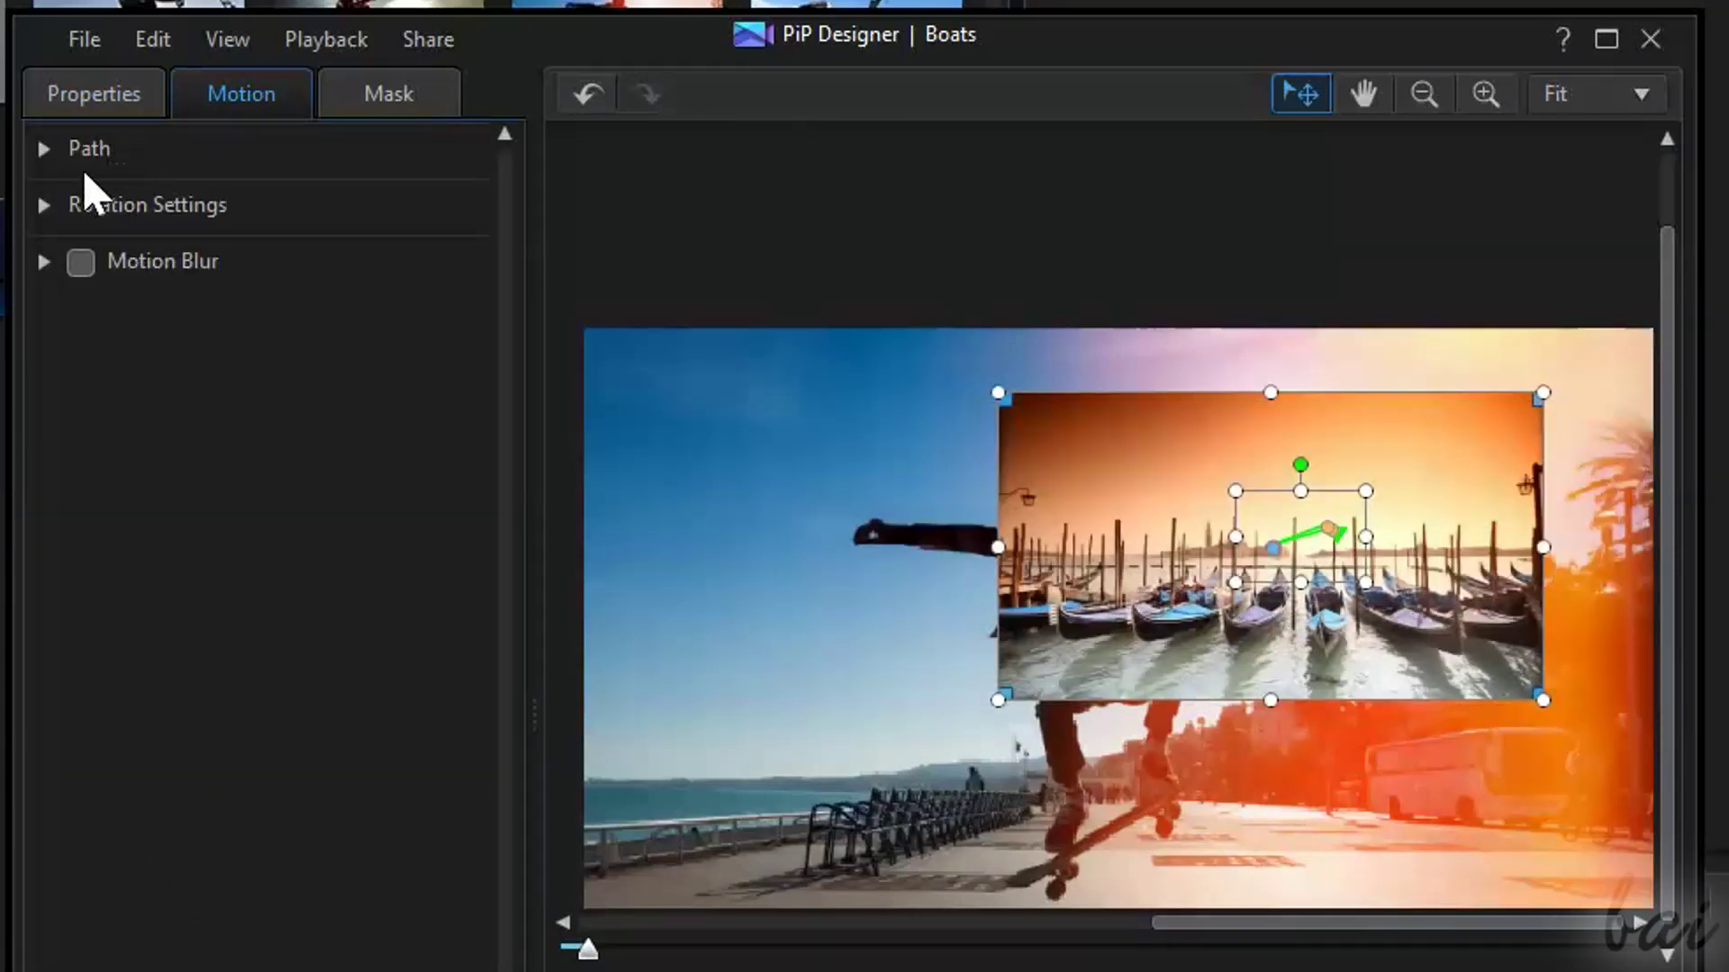
# Expand the motion path presets and try the zigzag, swoop and S-curve paths.
pyautogui.click(45, 151)
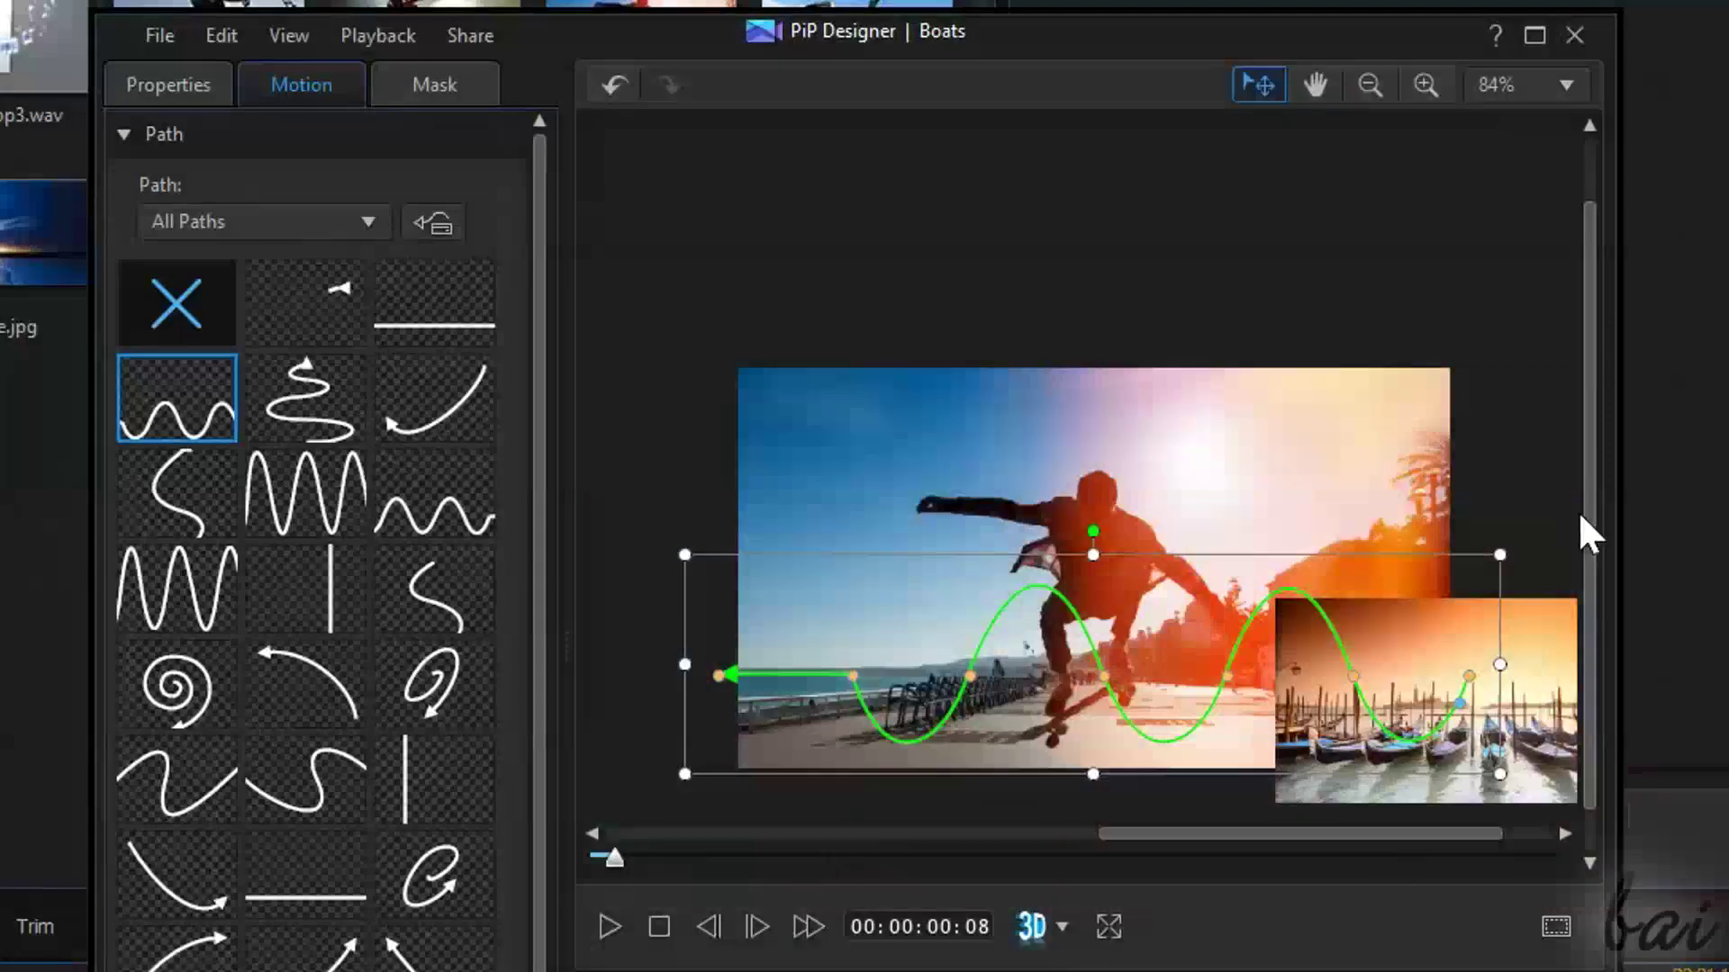
pyautogui.hscroll(2, 1404, 860)
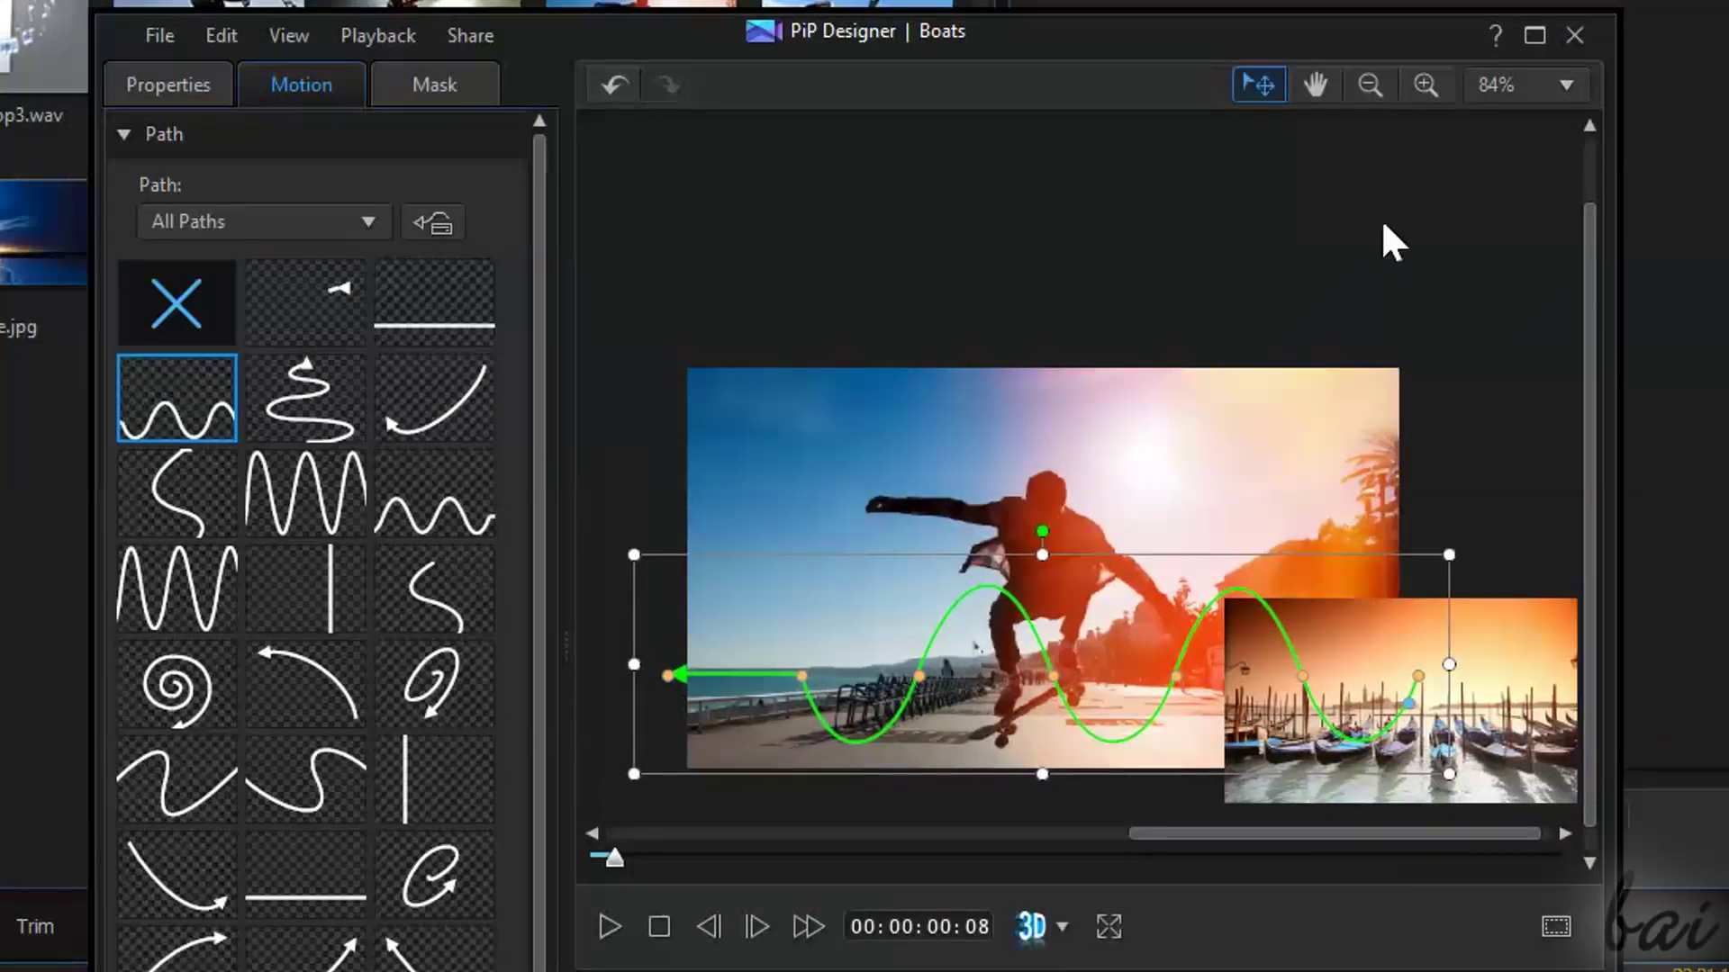
pyautogui.click(1384, 91)
pyautogui.click(302, 419)
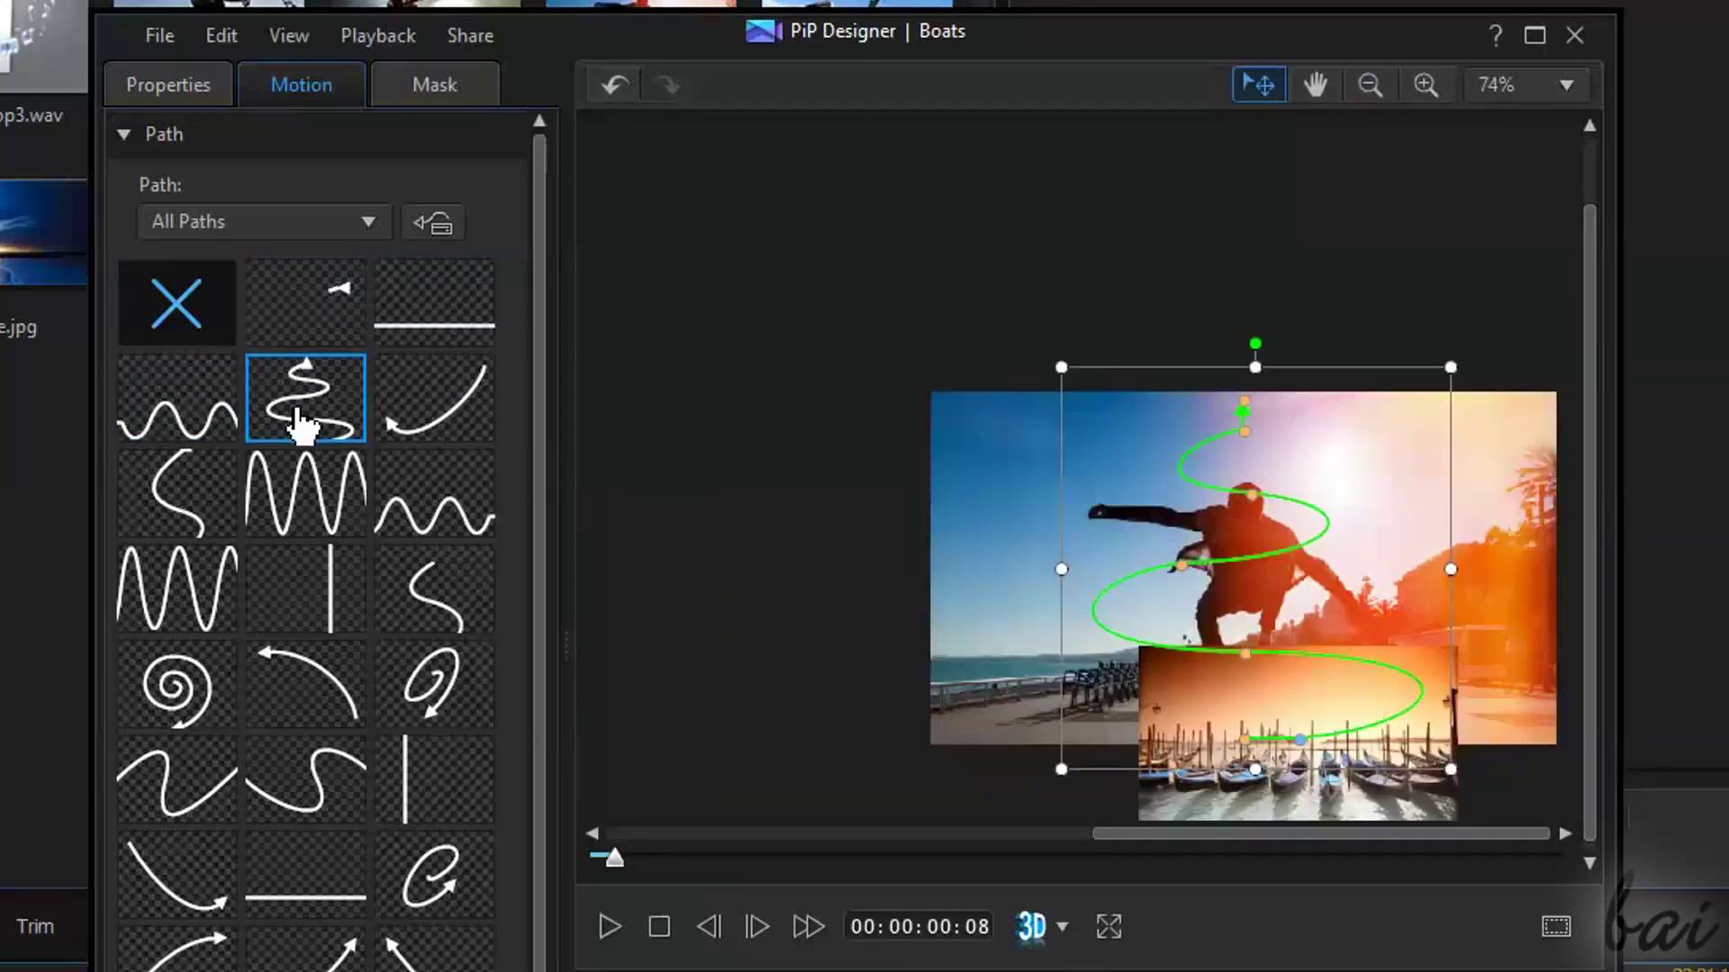
pyautogui.click(453, 434)
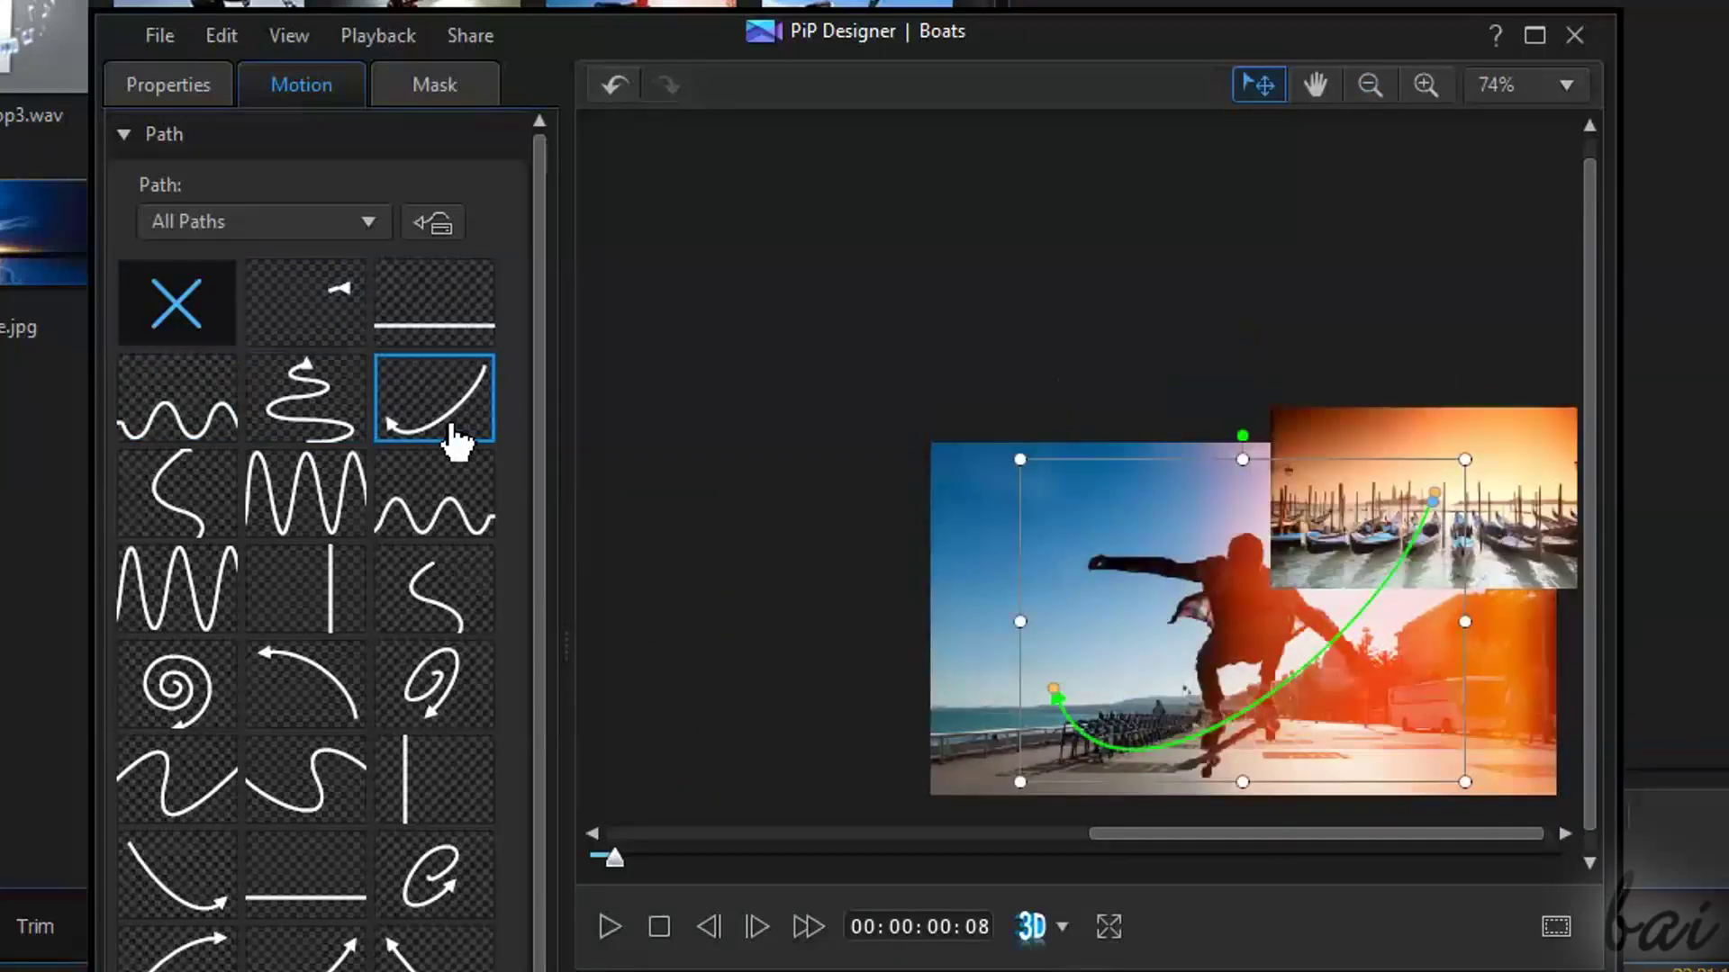
pyautogui.click(184, 509)
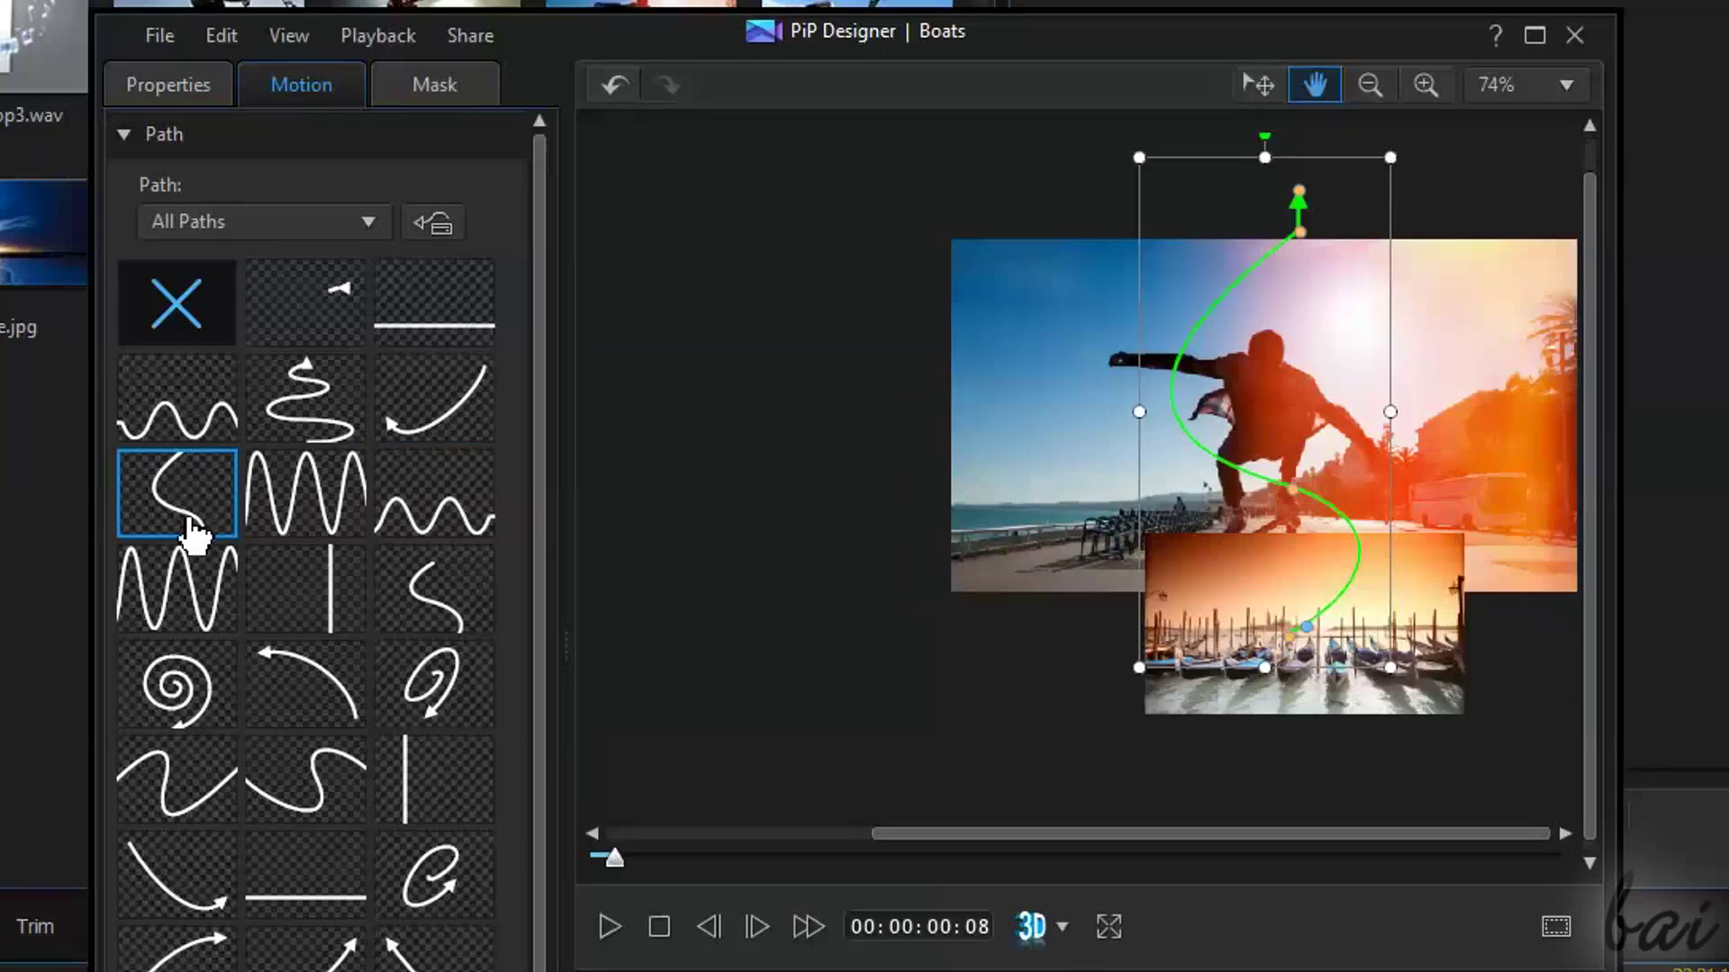
# Try the sine-wave and spiral paths and preview the overlay's animation.
pyautogui.click(309, 504)
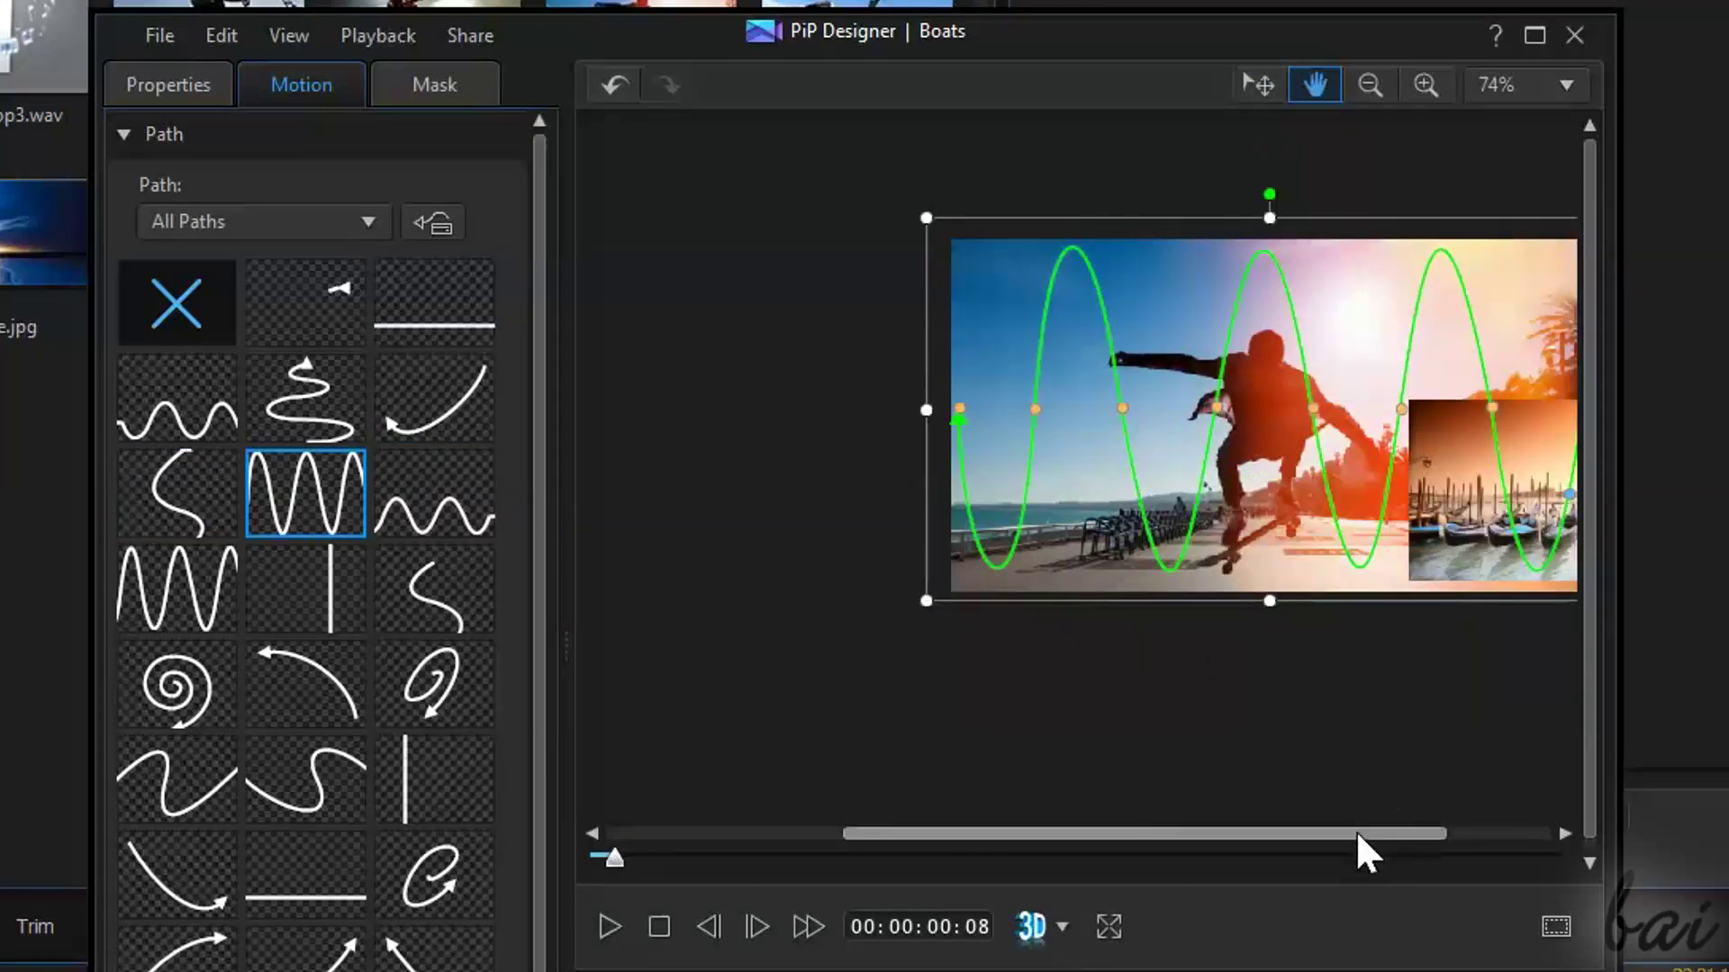
pyautogui.moveTo(1359, 836); pyautogui.dragTo(1430, 836)
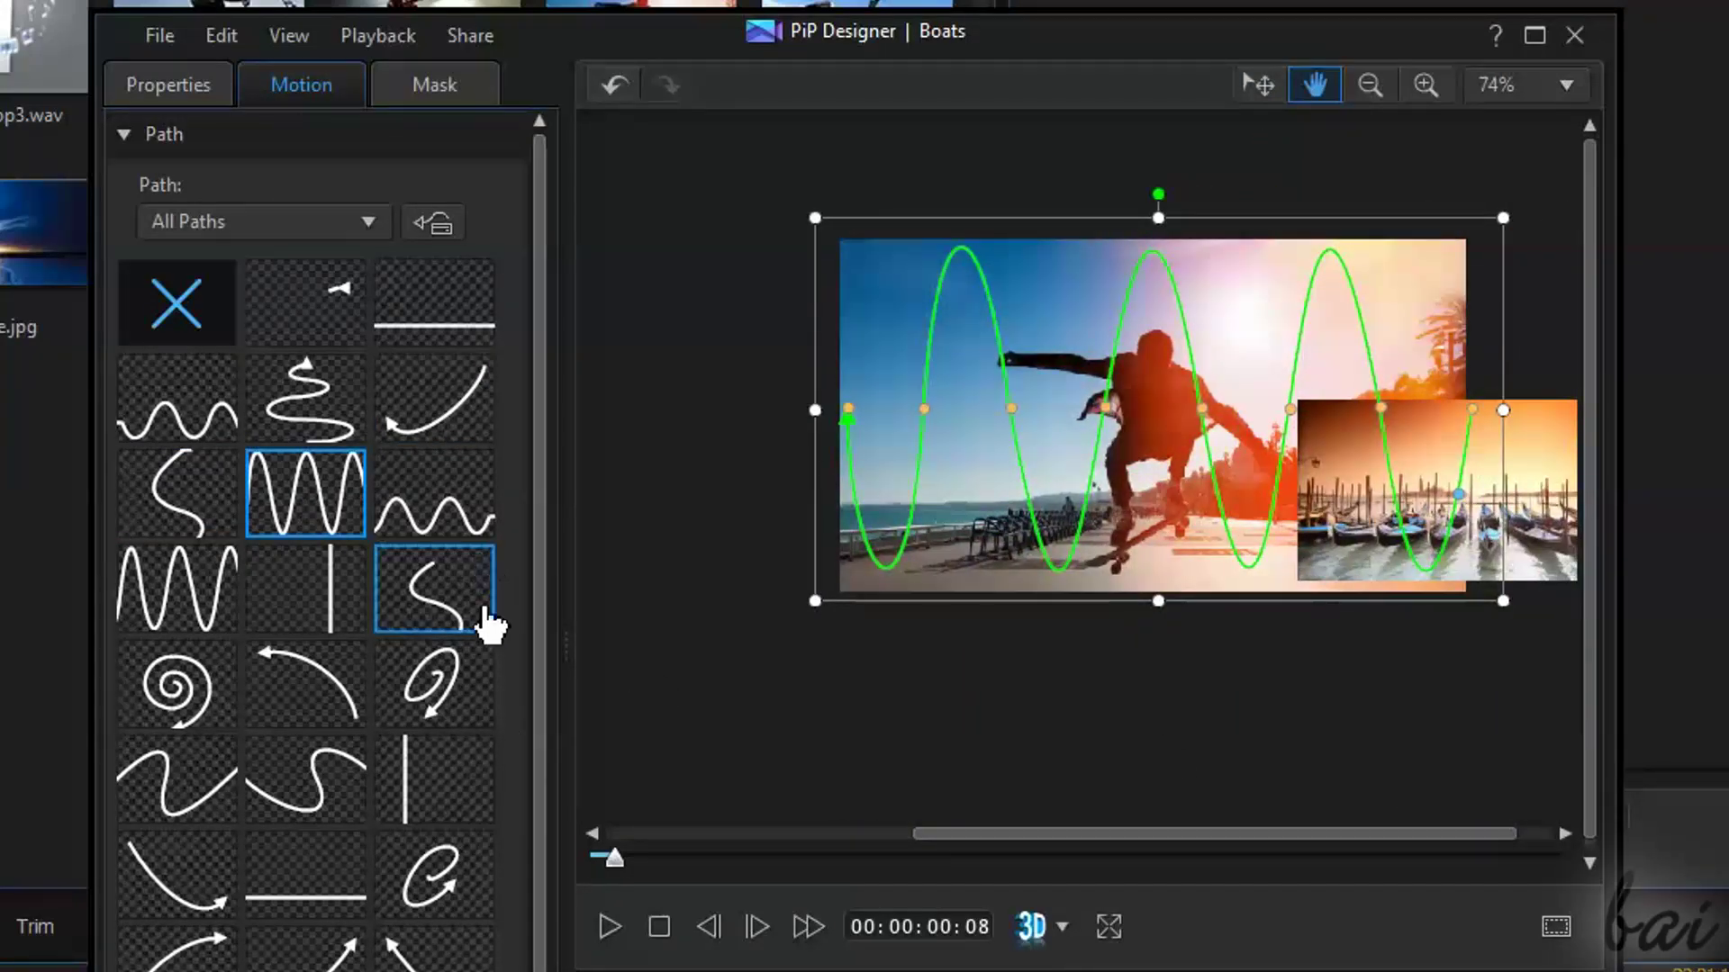
pyautogui.click(216, 699)
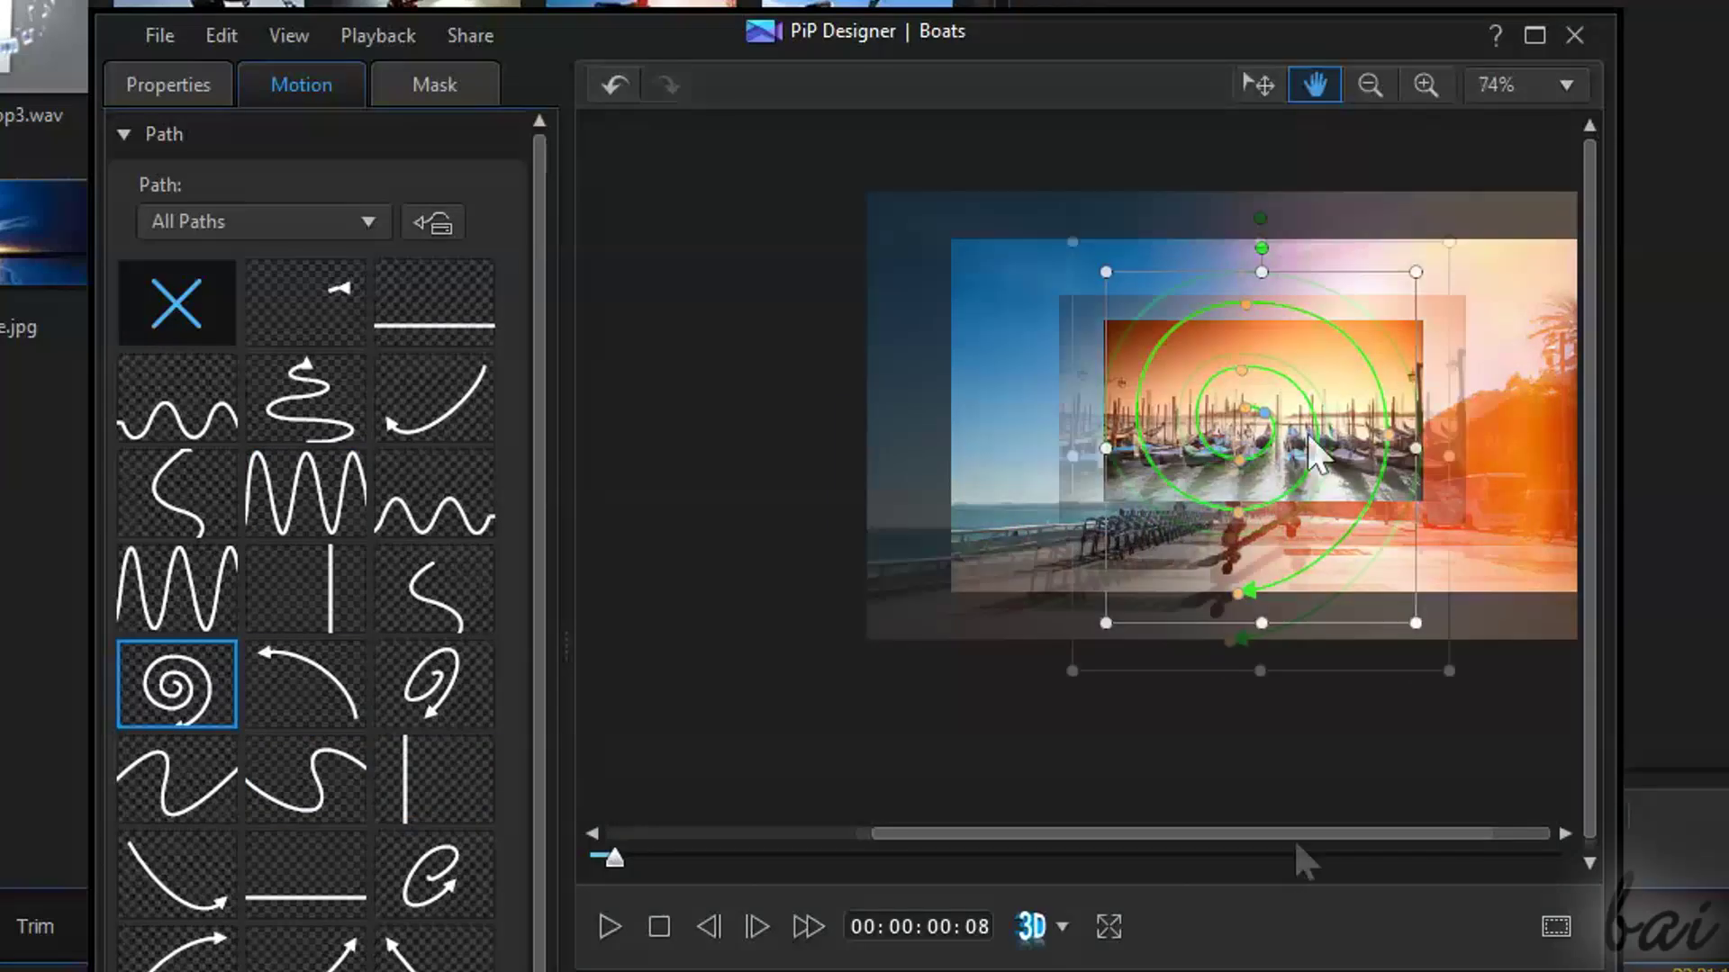
pyautogui.click(608, 926)
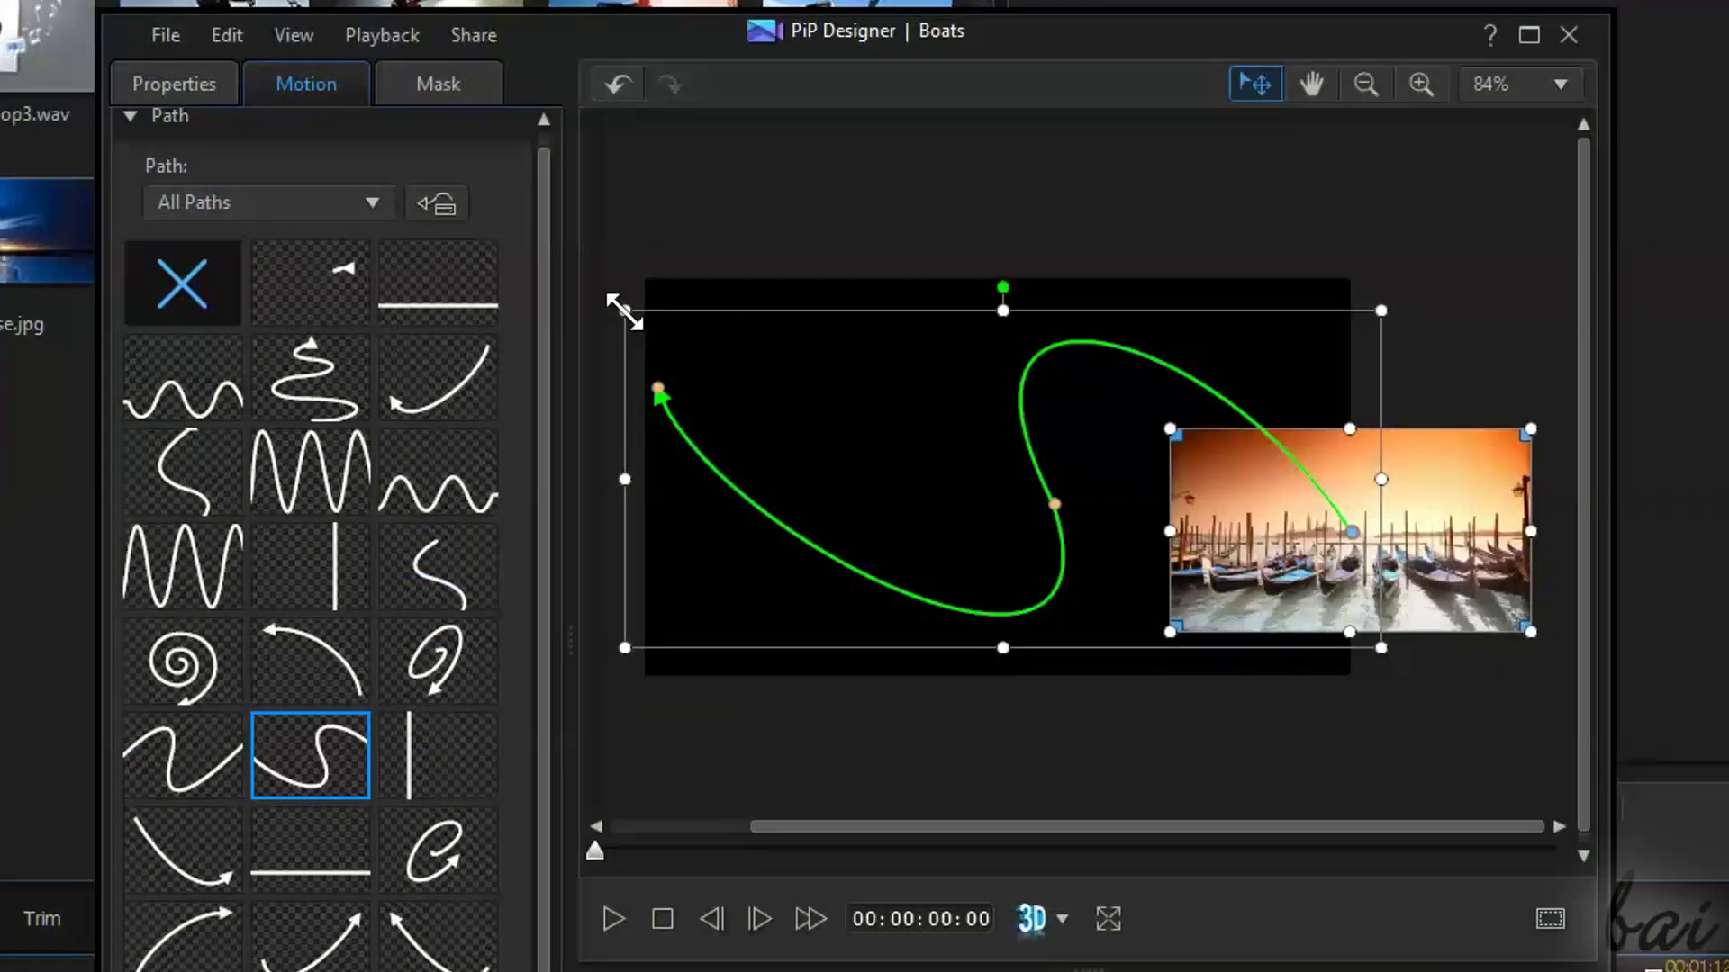
# Flatten, rotate and reshape the Boats motion path, sweeping its lower curve left and shifting it down.
pyautogui.moveTo(625, 310); pyautogui.dragTo(621, 602)
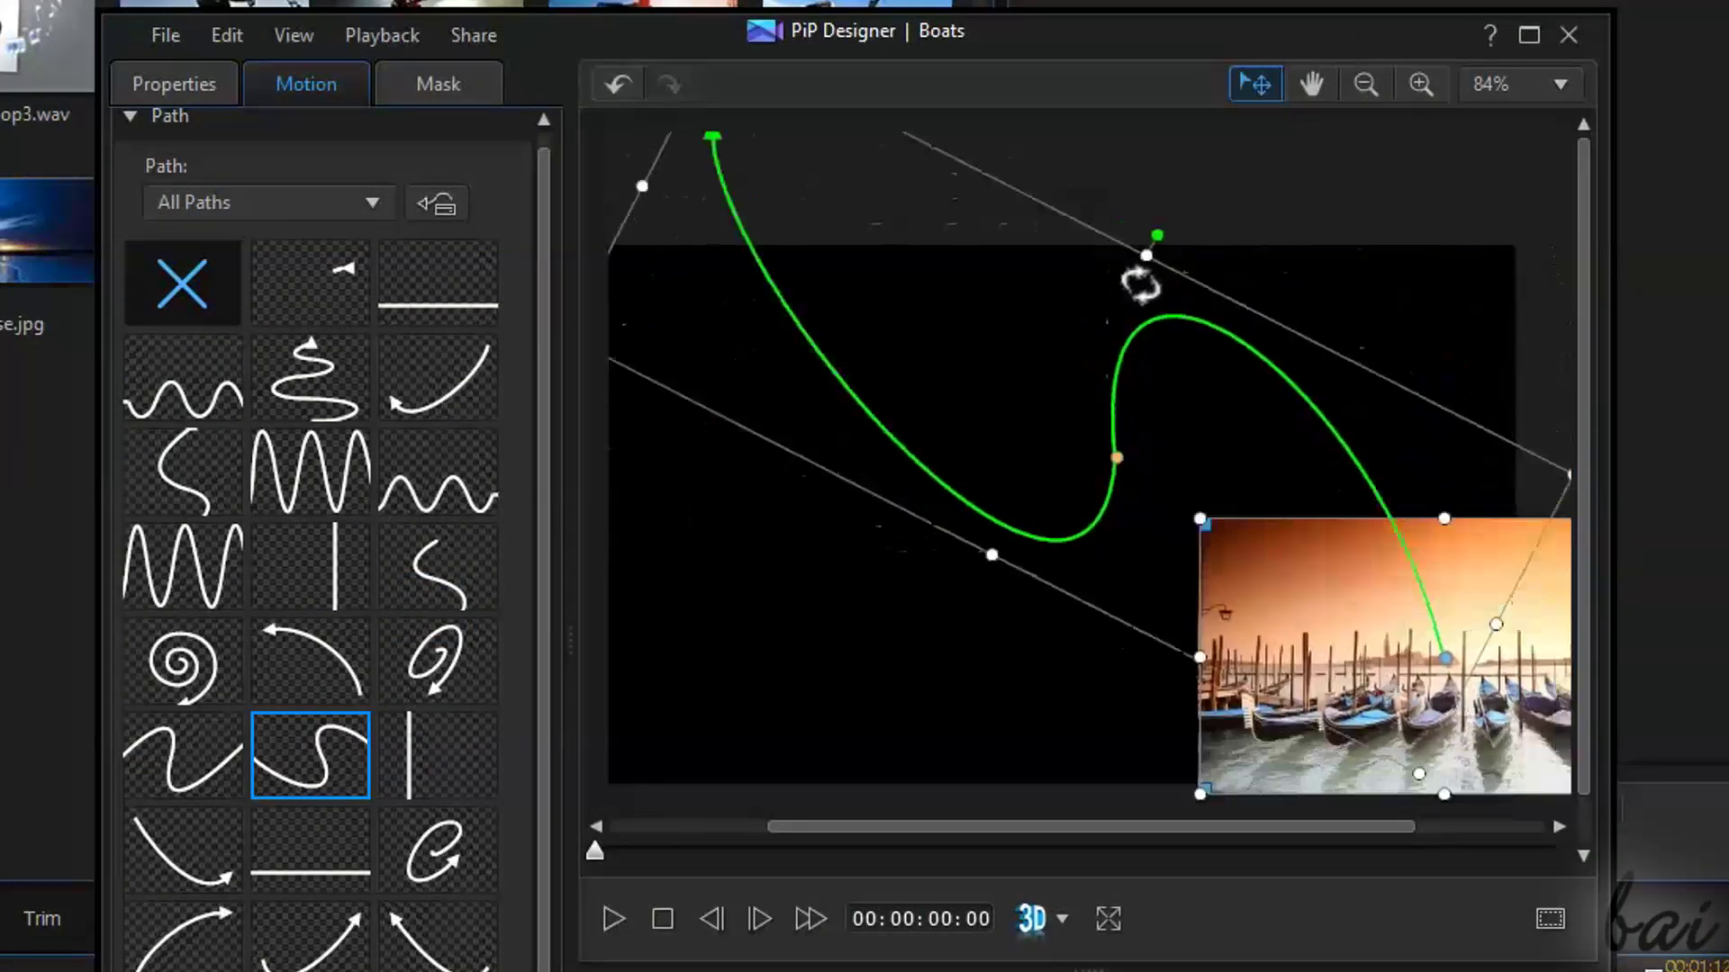
pyautogui.moveTo(1069, 219); pyautogui.dragTo(1016, 220)
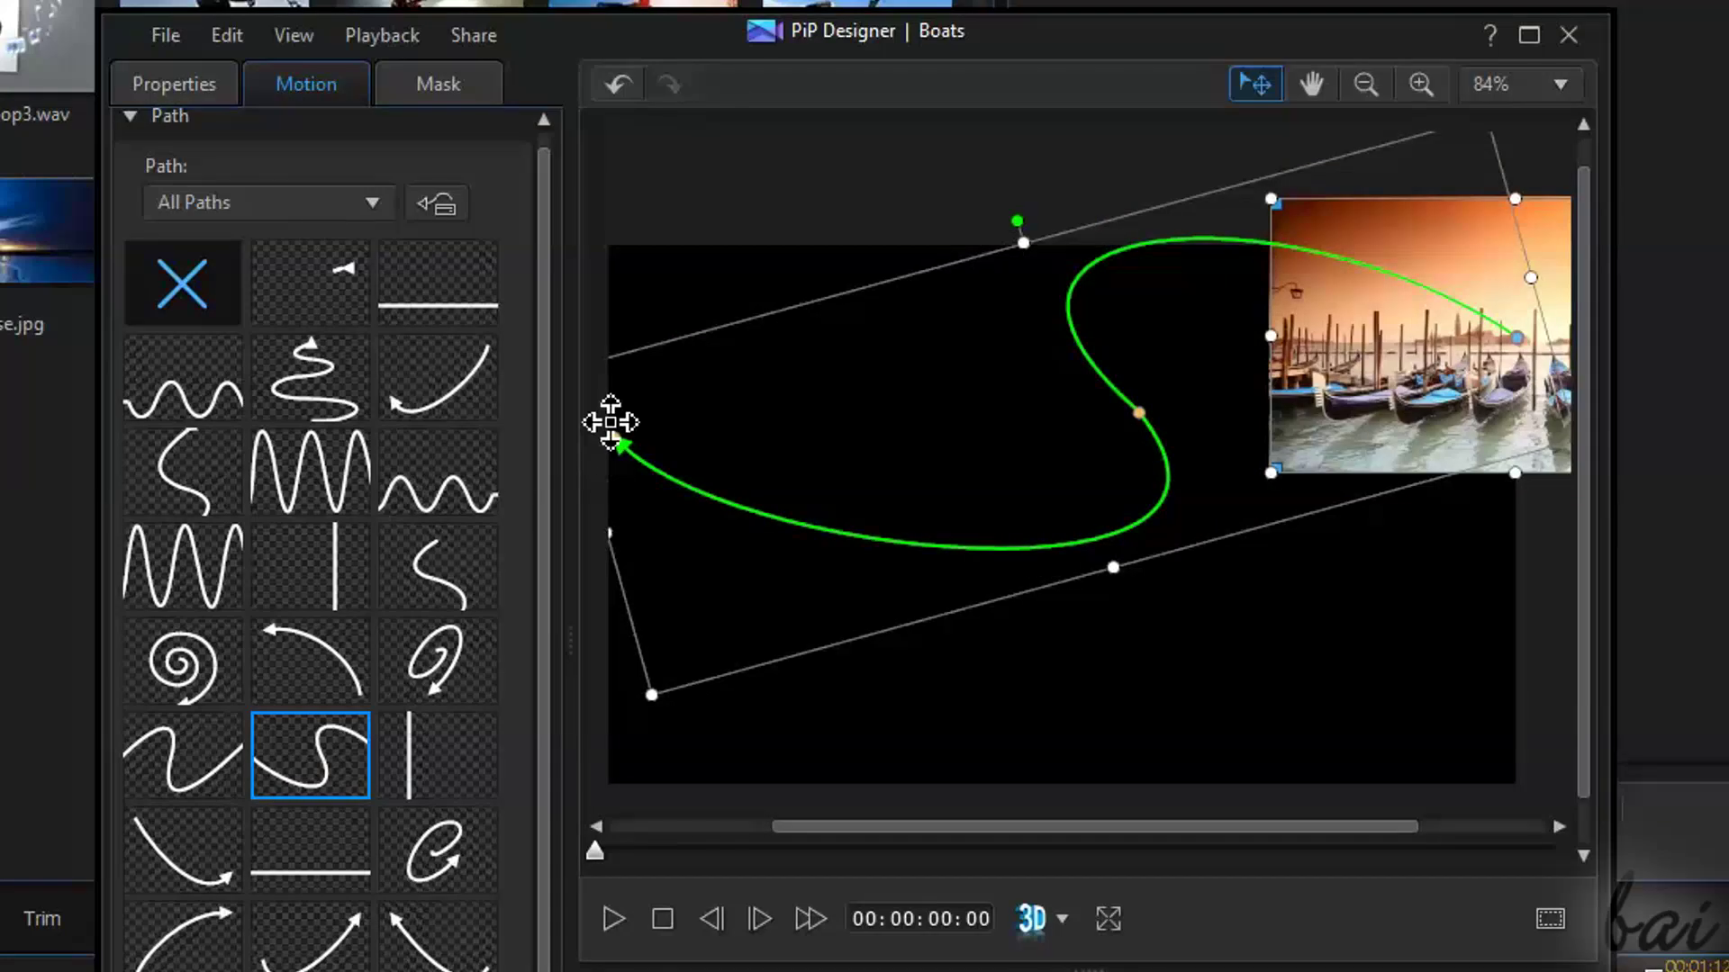
pyautogui.moveTo(610, 434)
pyautogui.mouseDown()
pyautogui.moveTo(1071, 562)
pyautogui.moveTo(1089, 744)
pyautogui.moveTo(888, 509)
pyautogui.moveTo(1383, 517)
pyautogui.mouseUp()
pyautogui.hotkey('ctrl', 'z')
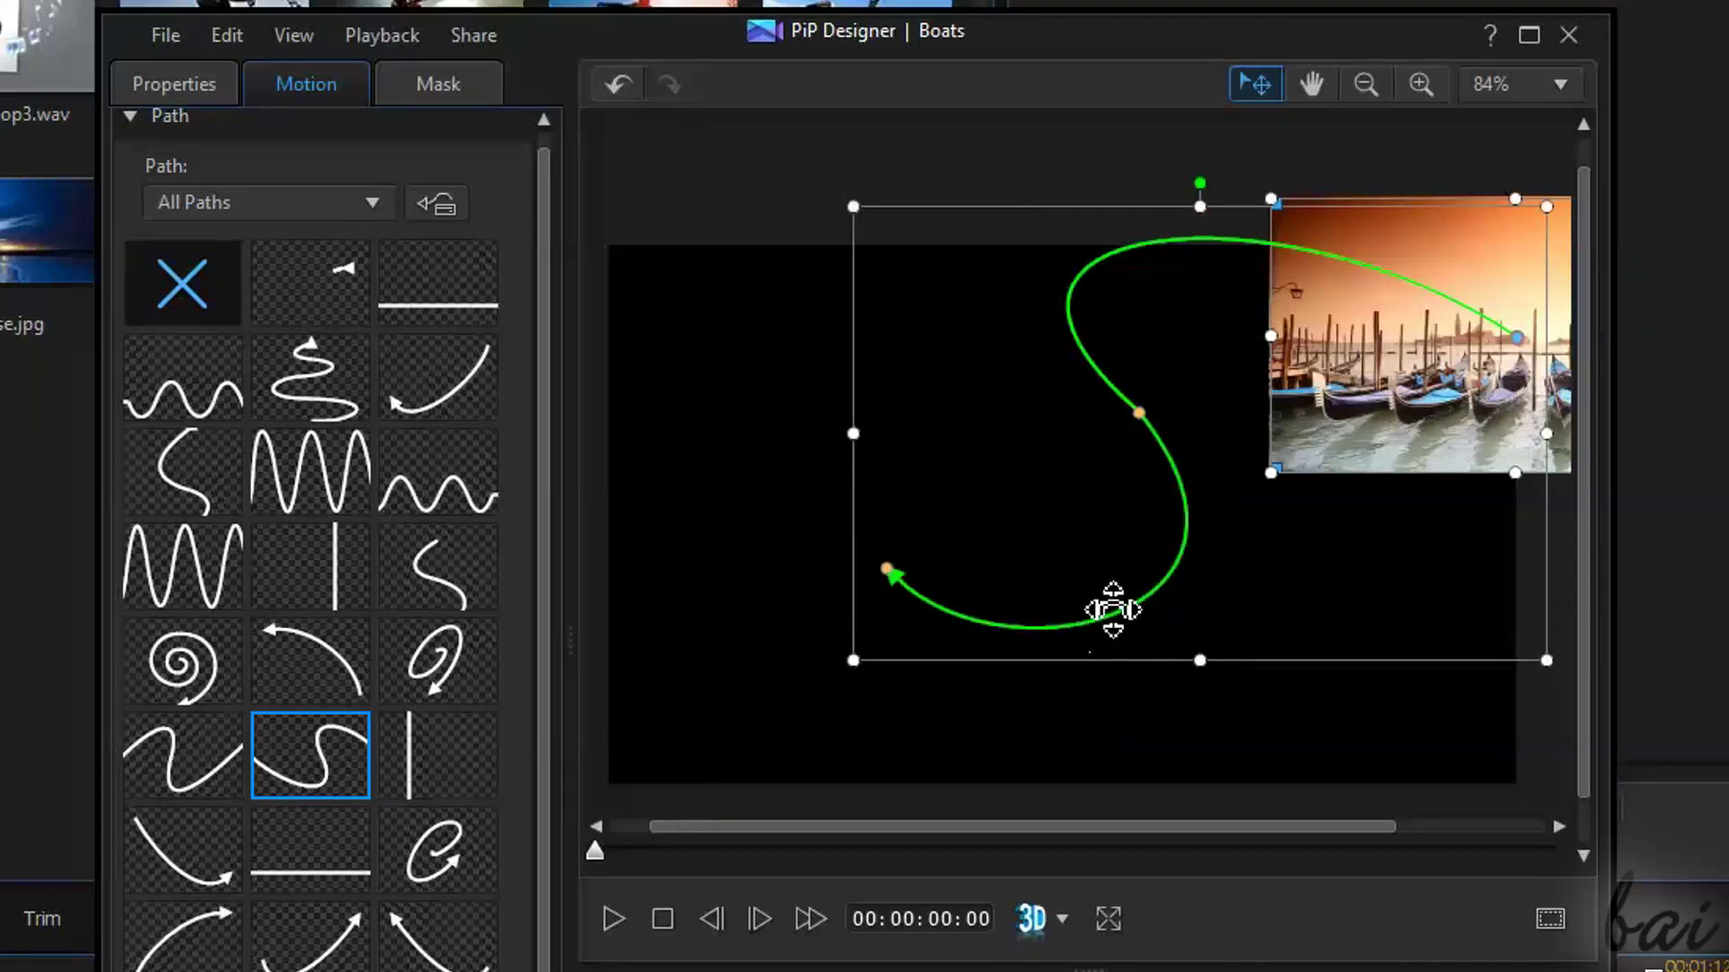
pyautogui.moveTo(1117, 609)
pyautogui.mouseDown()
pyautogui.moveTo(1069, 502)
pyautogui.moveTo(933, 339)
pyautogui.moveTo(1003, 433)
pyautogui.moveTo(711, 367)
pyautogui.mouseUp()
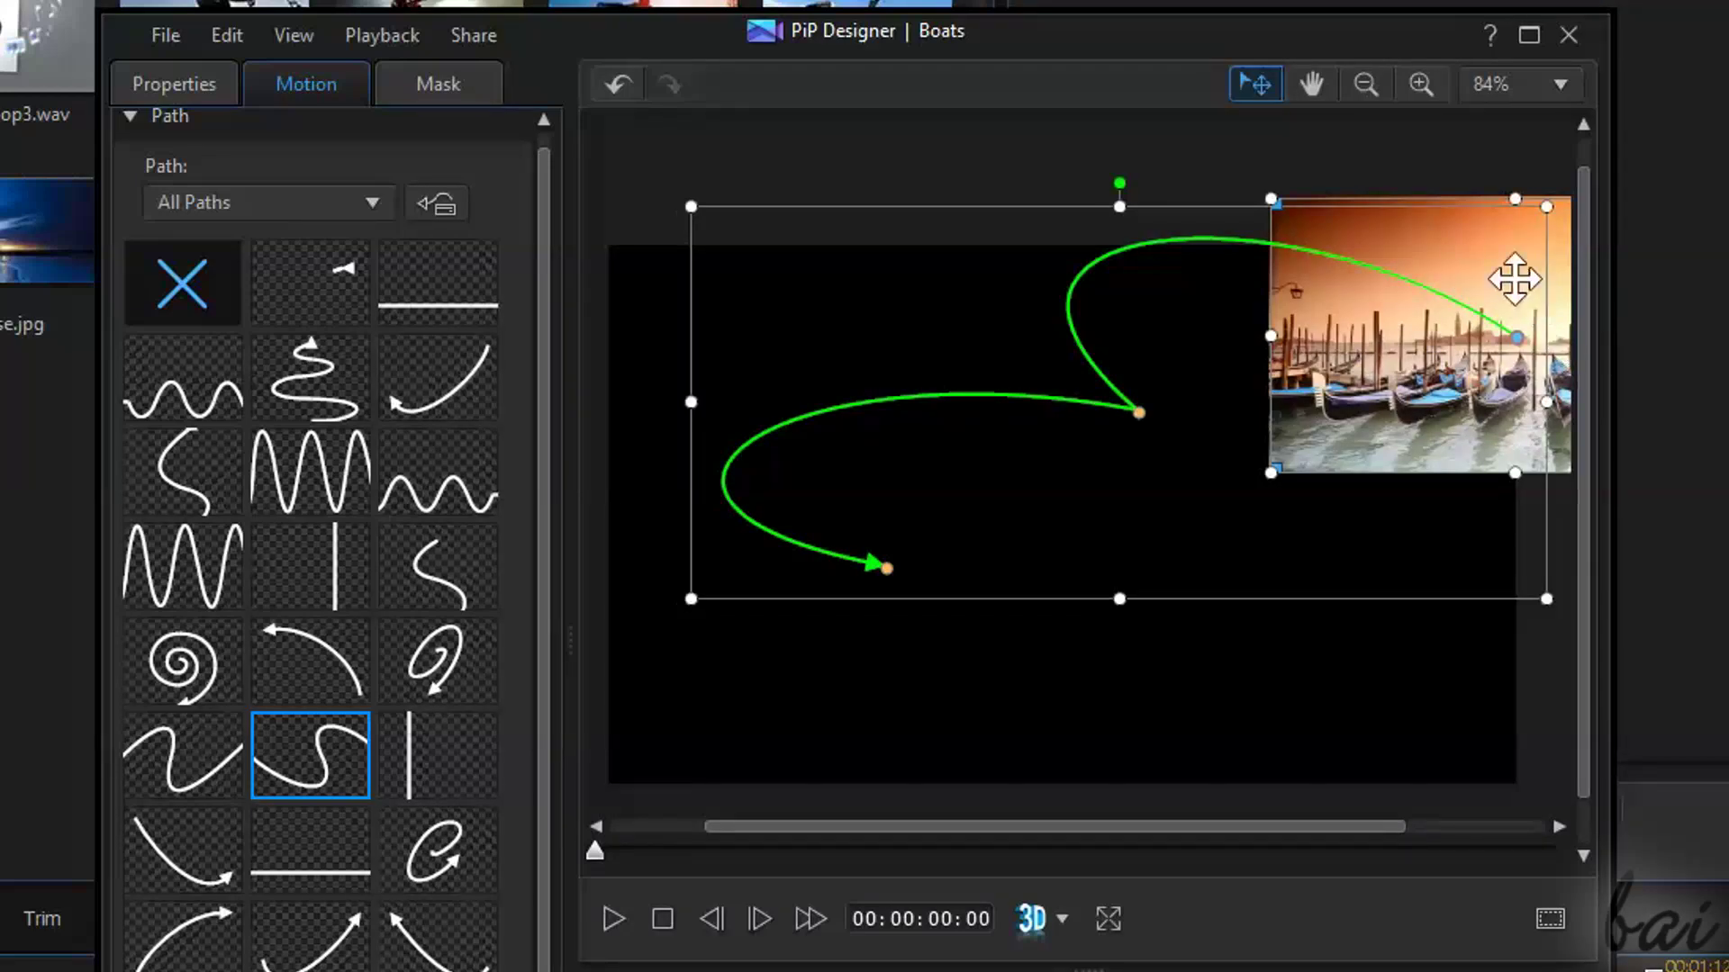
pyautogui.moveTo(1499, 347)
pyautogui.mouseDown()
pyautogui.moveTo(1138, 397)
pyautogui.moveTo(1350, 339)
pyautogui.moveTo(1278, 430)
pyautogui.moveTo(1285, 451)
pyautogui.mouseUp()
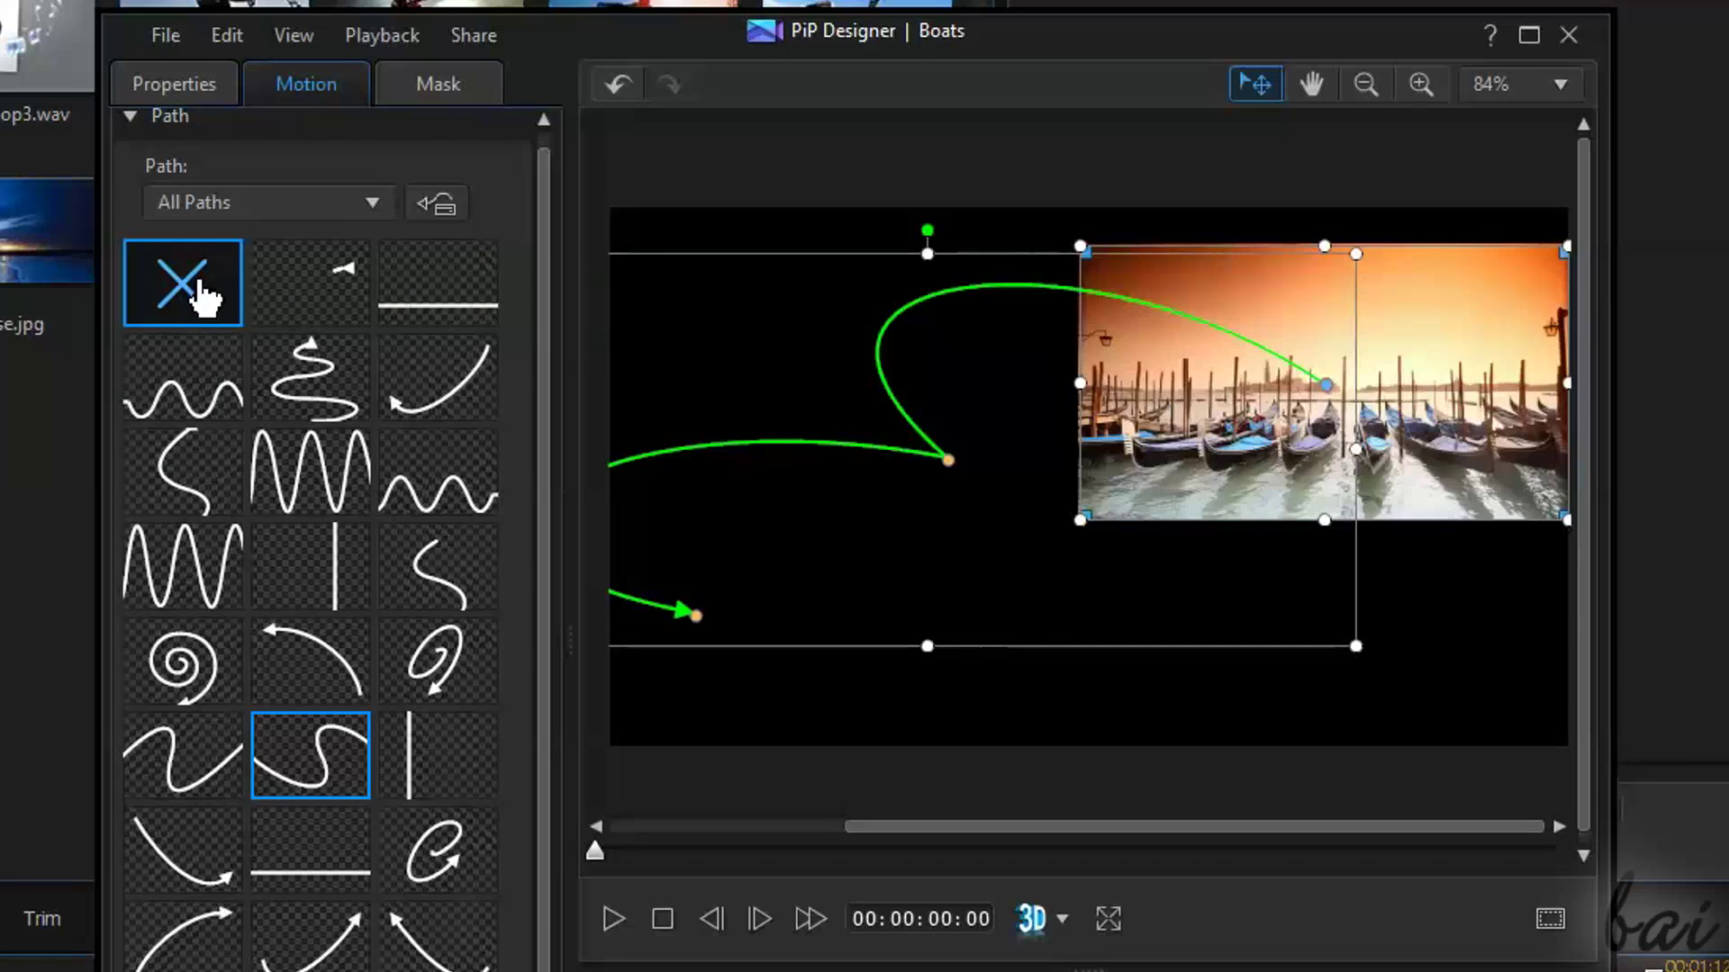
# Remove the overlay's motion path, try rotation amounts, then return rotation to 0 degrees.
pyautogui.click(200, 286)
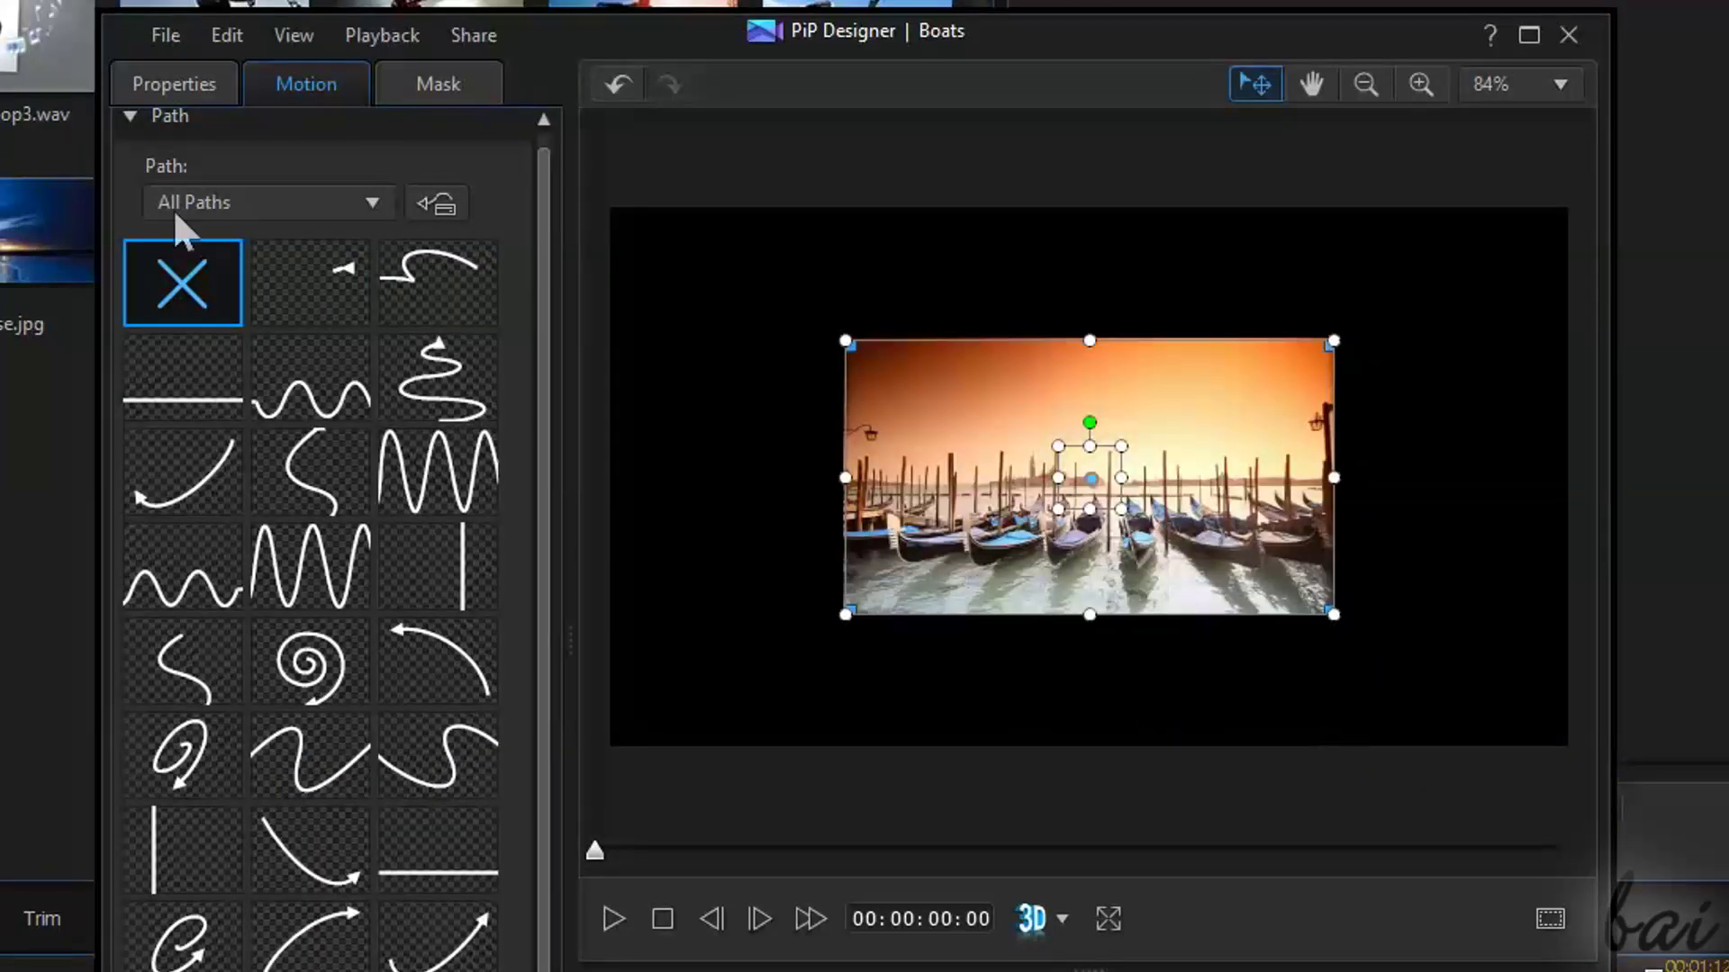
pyautogui.click(132, 116)
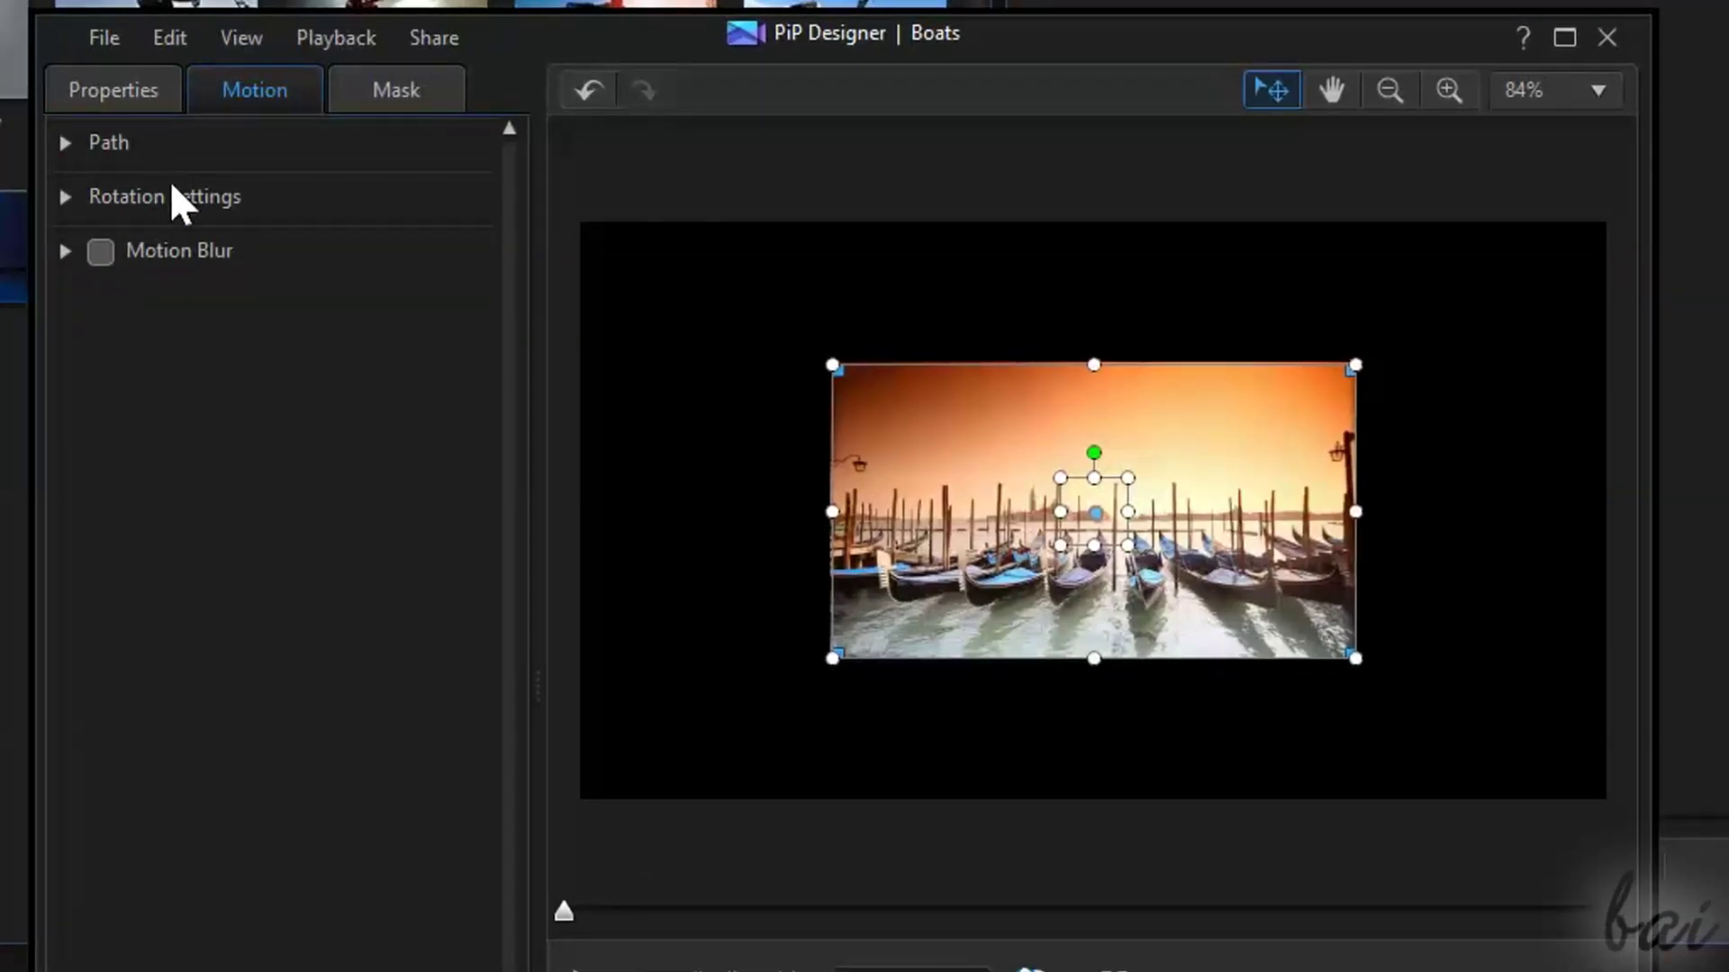
pyautogui.click(67, 209)
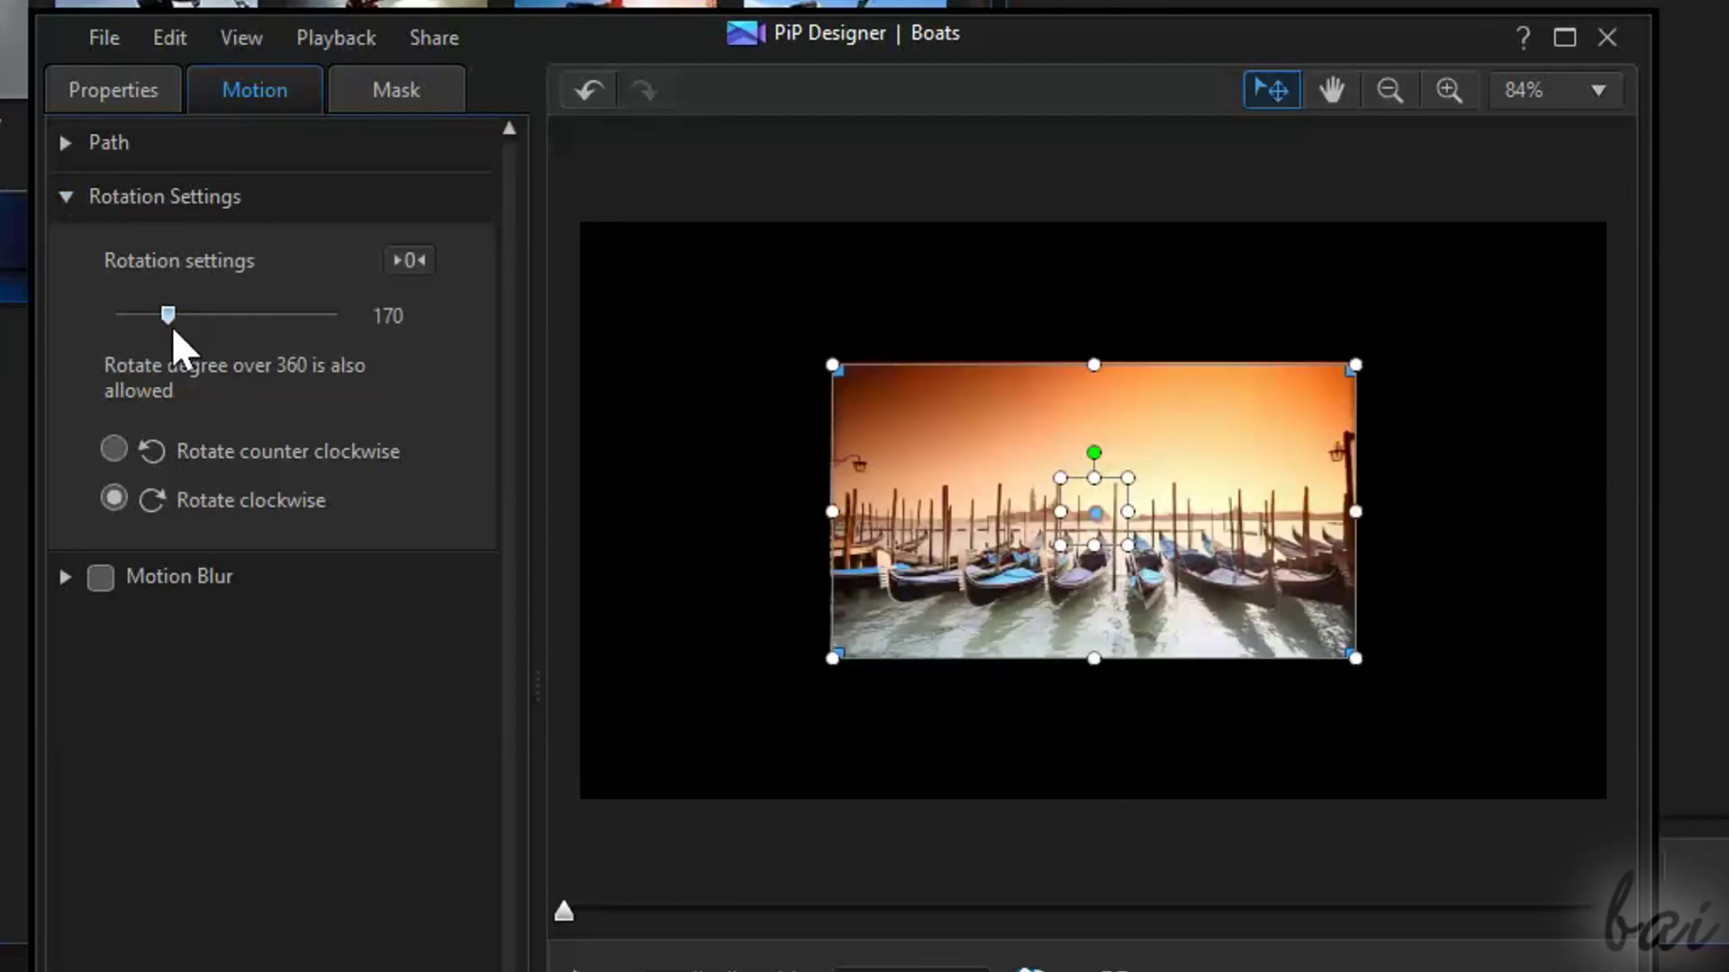
pyautogui.moveTo(170, 317)
pyautogui.mouseDown()
pyautogui.moveTo(142, 317)
pyautogui.moveTo(266, 326)
pyautogui.mouseUp()
pyautogui.moveTo(256, 318); pyautogui.dragTo(153, 326)
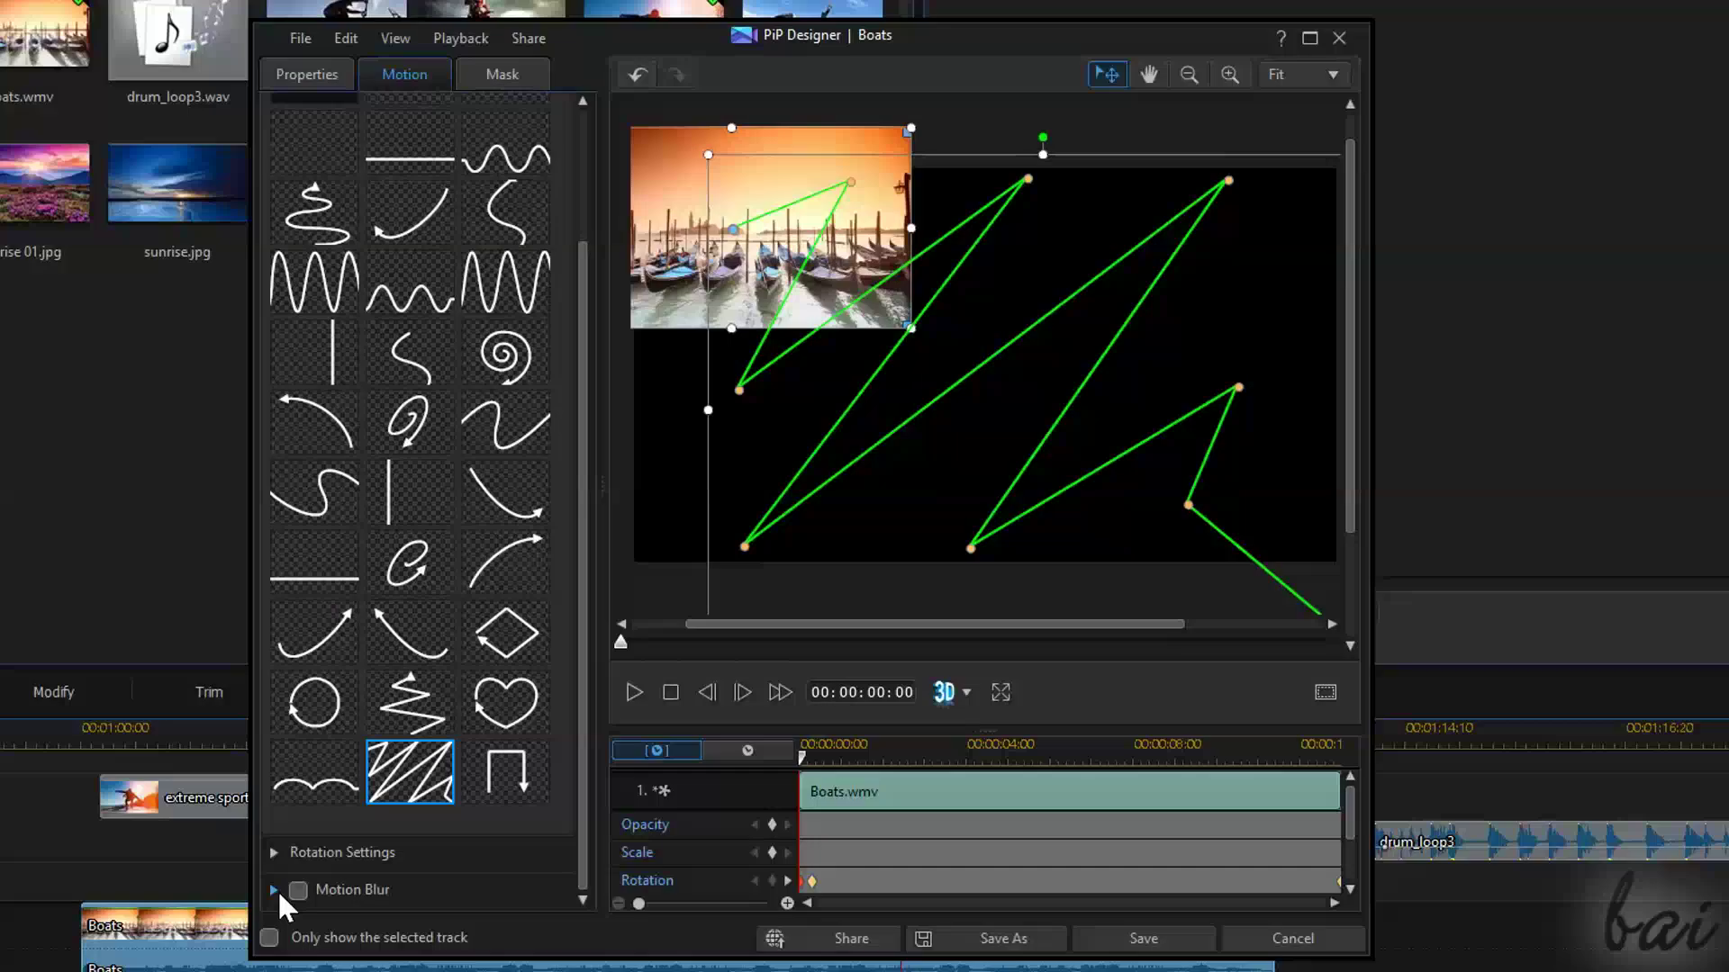
# Turn on motion blur for the Boats overlay and trim the clip's end shorter.
pyautogui.click(277, 889)
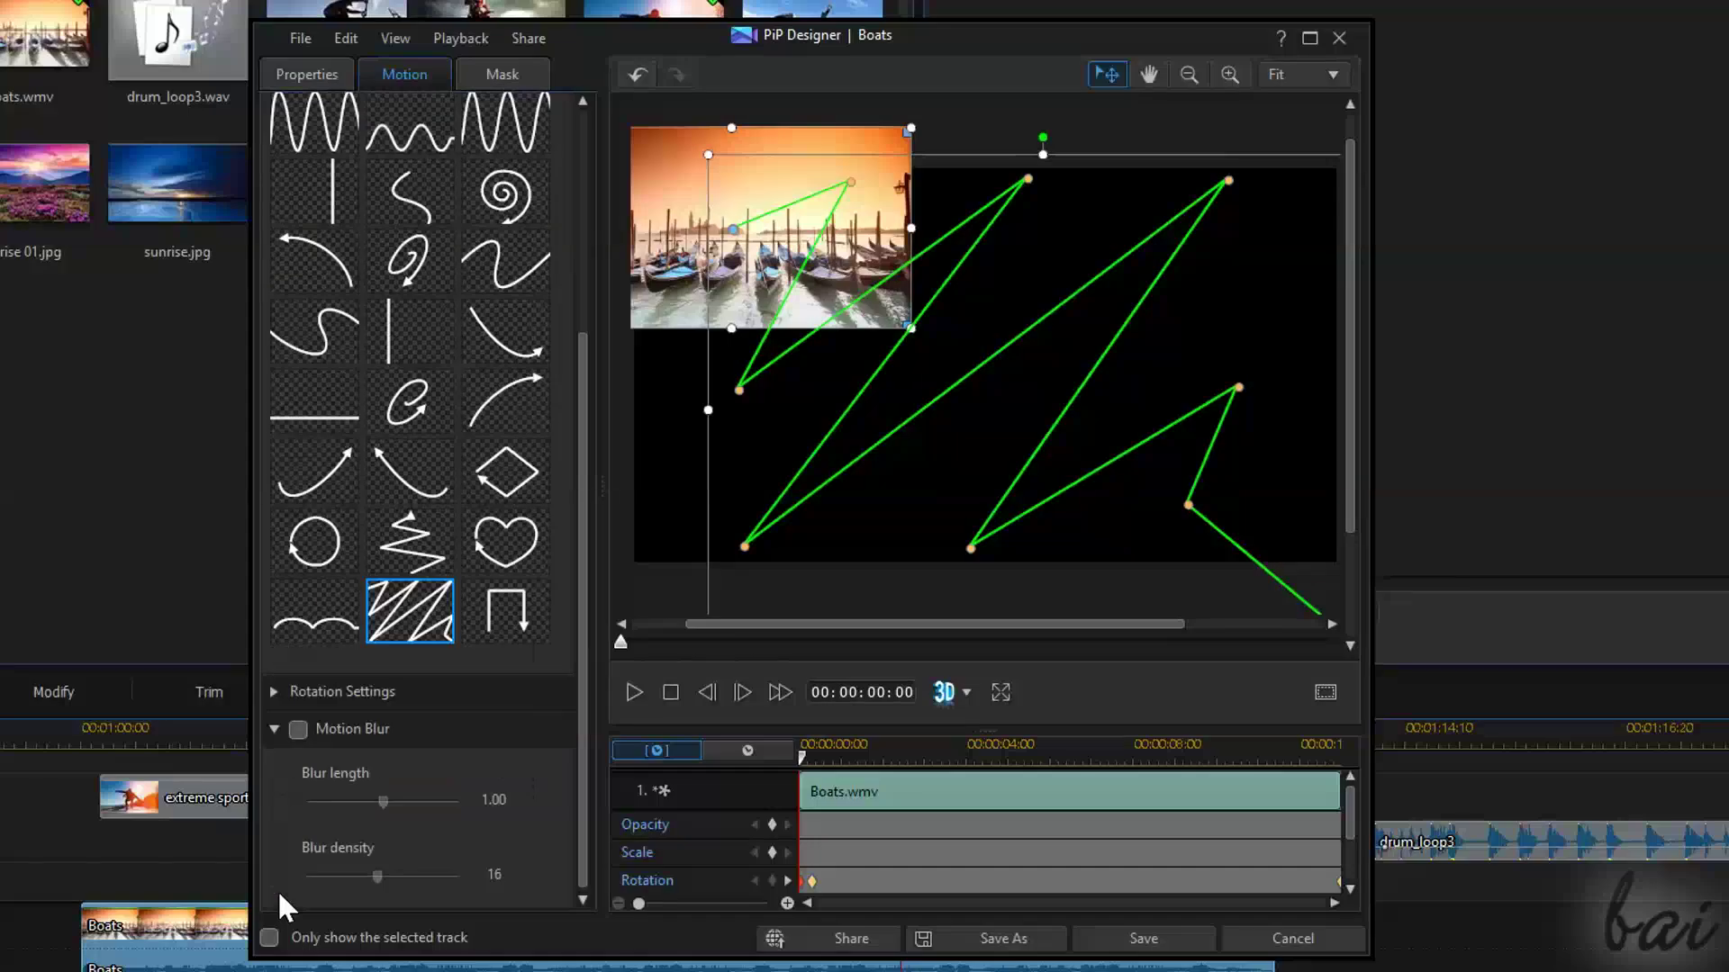
pyautogui.click(299, 730)
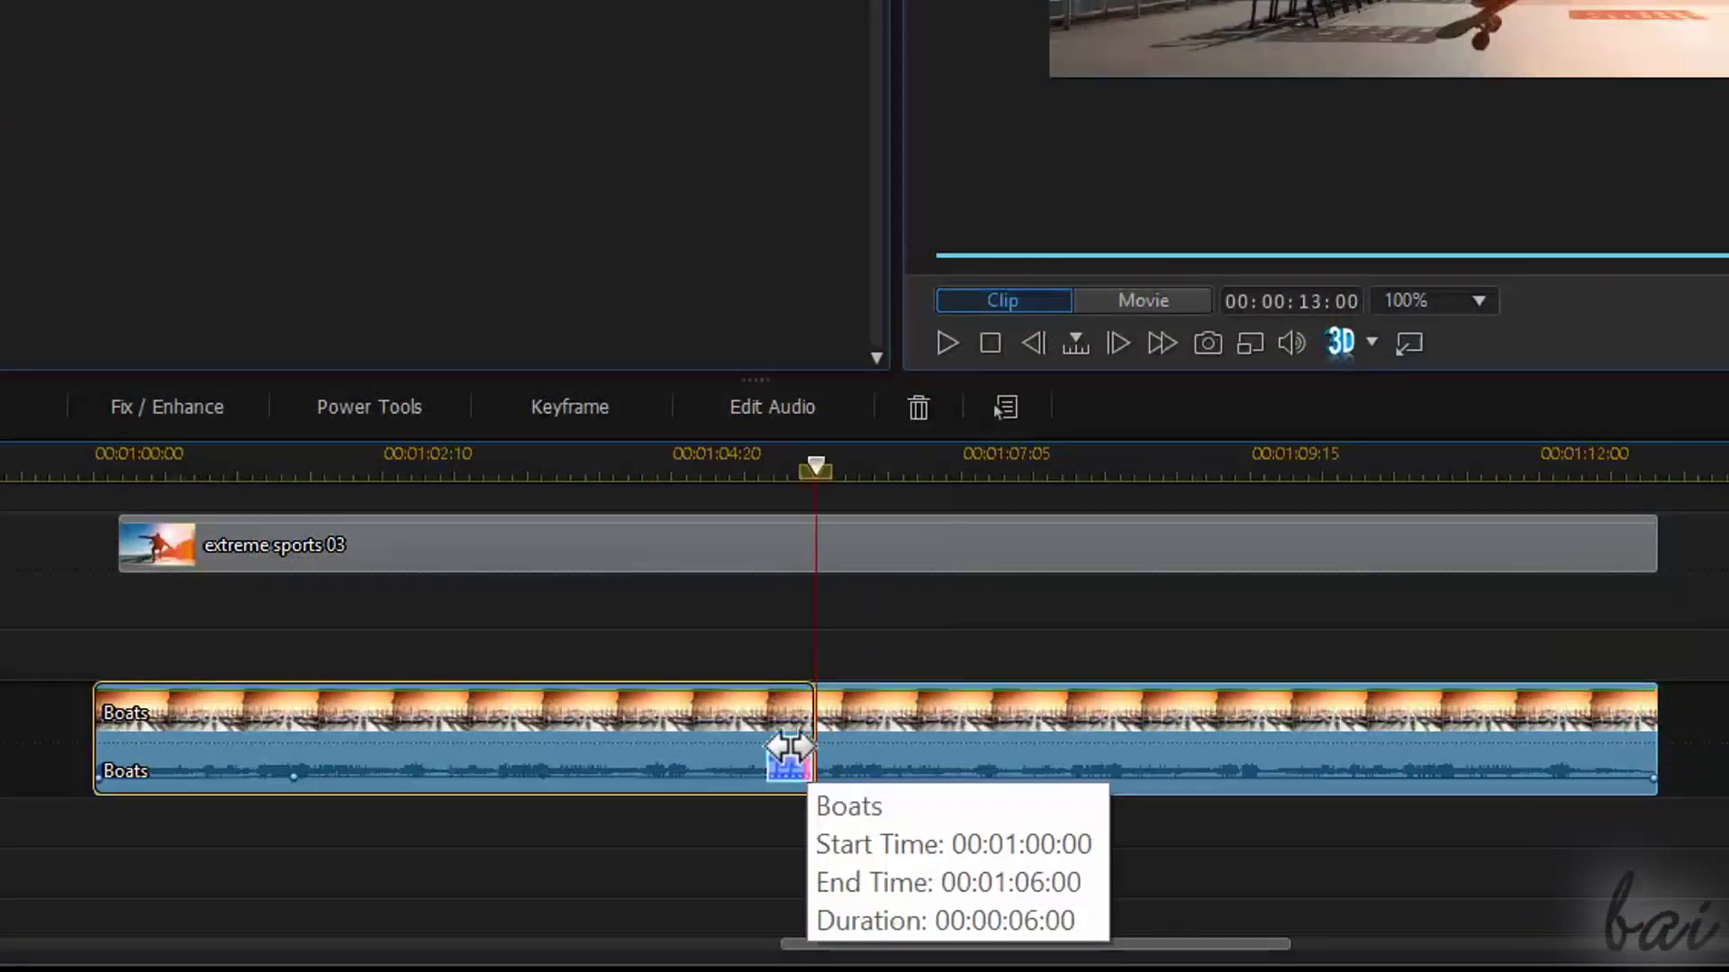
pyautogui.moveTo(783, 733); pyautogui.dragTo(733, 744)
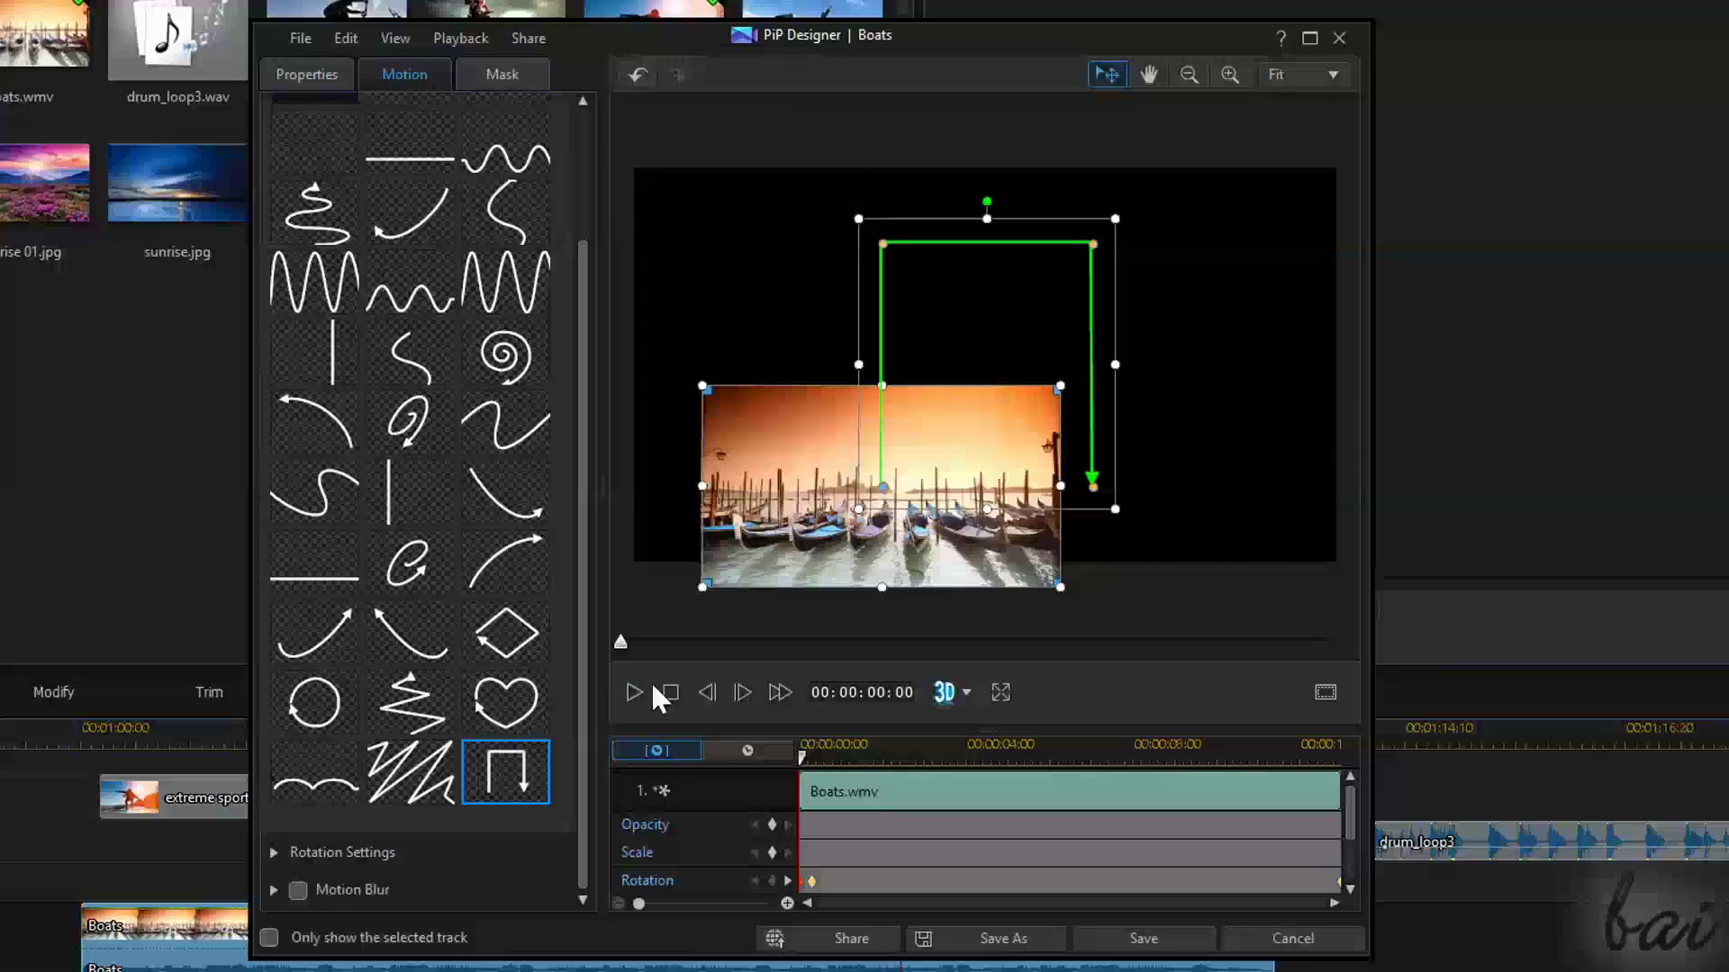
# Preview the upside-down U motion path, shifting its box right and down, then replay.
pyautogui.click(632, 692)
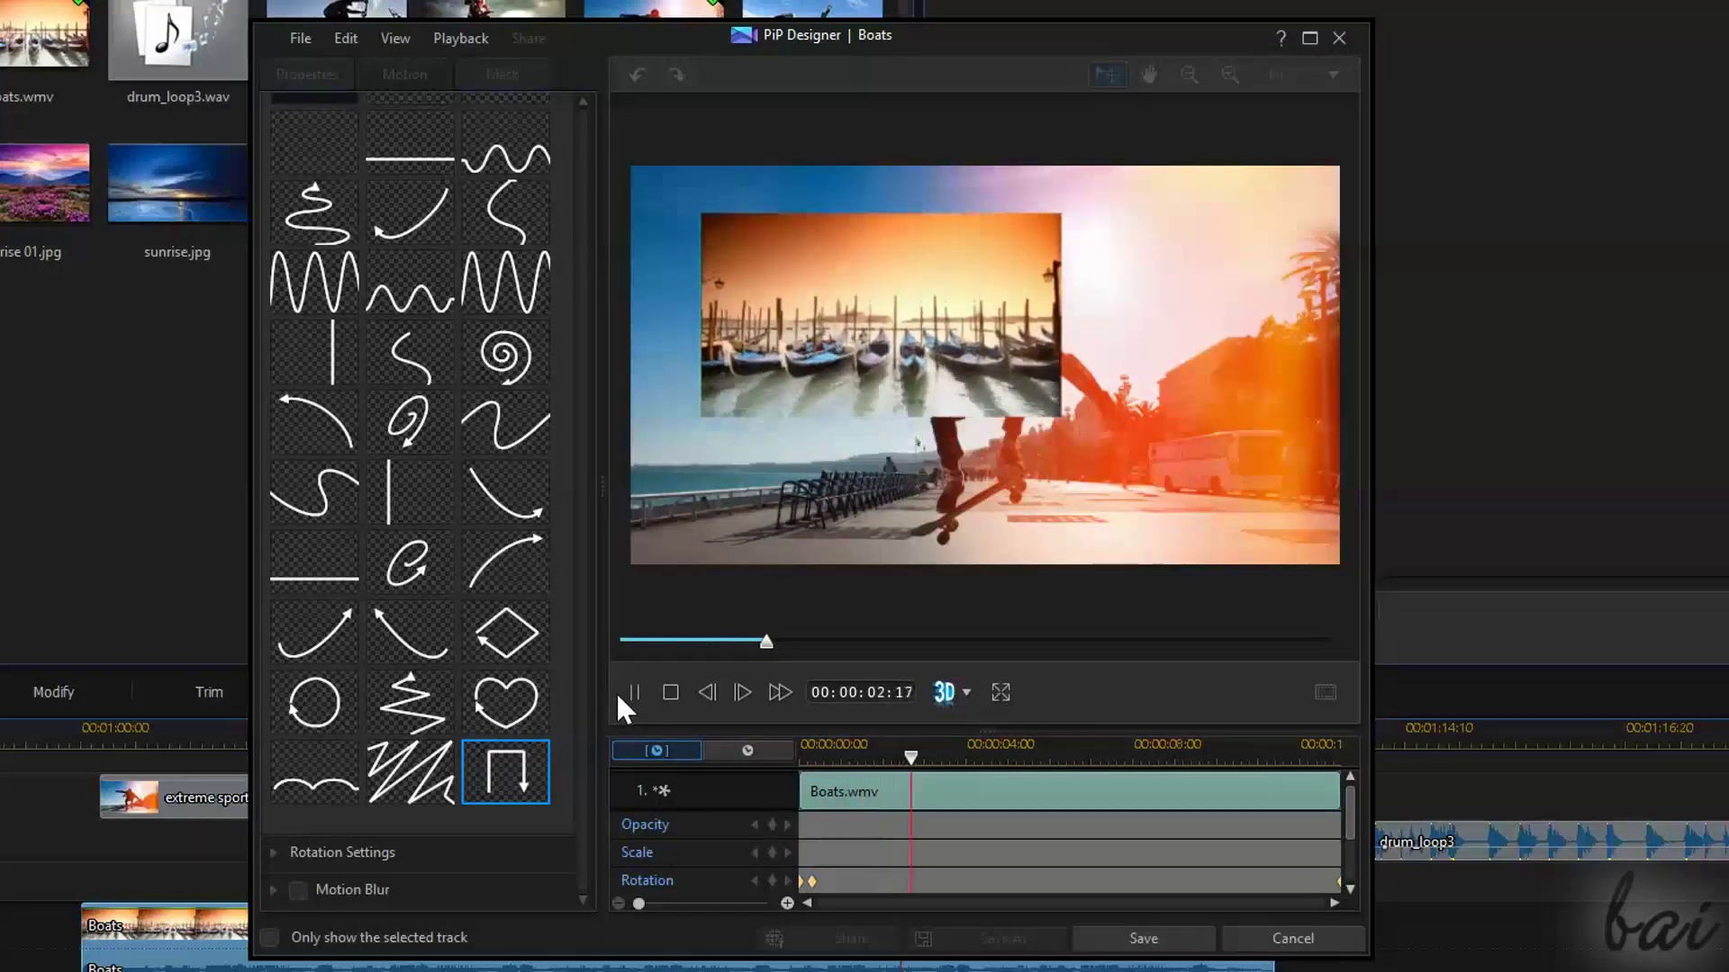
pyautogui.click(634, 693)
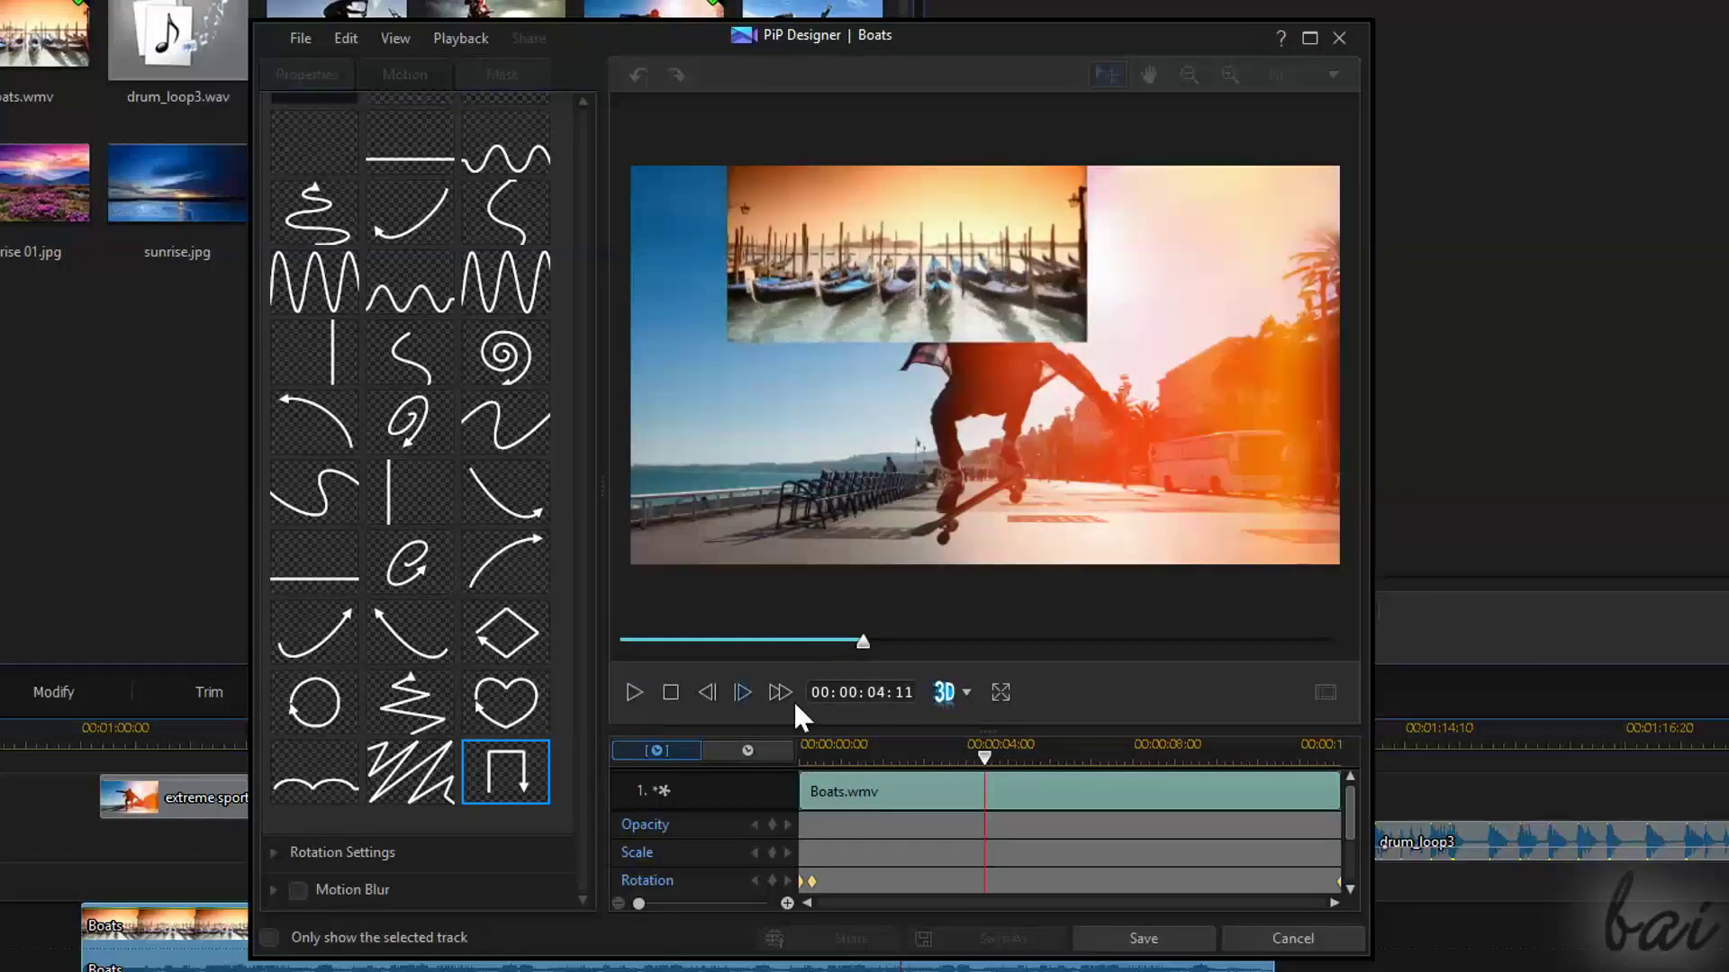
pyautogui.click(671, 695)
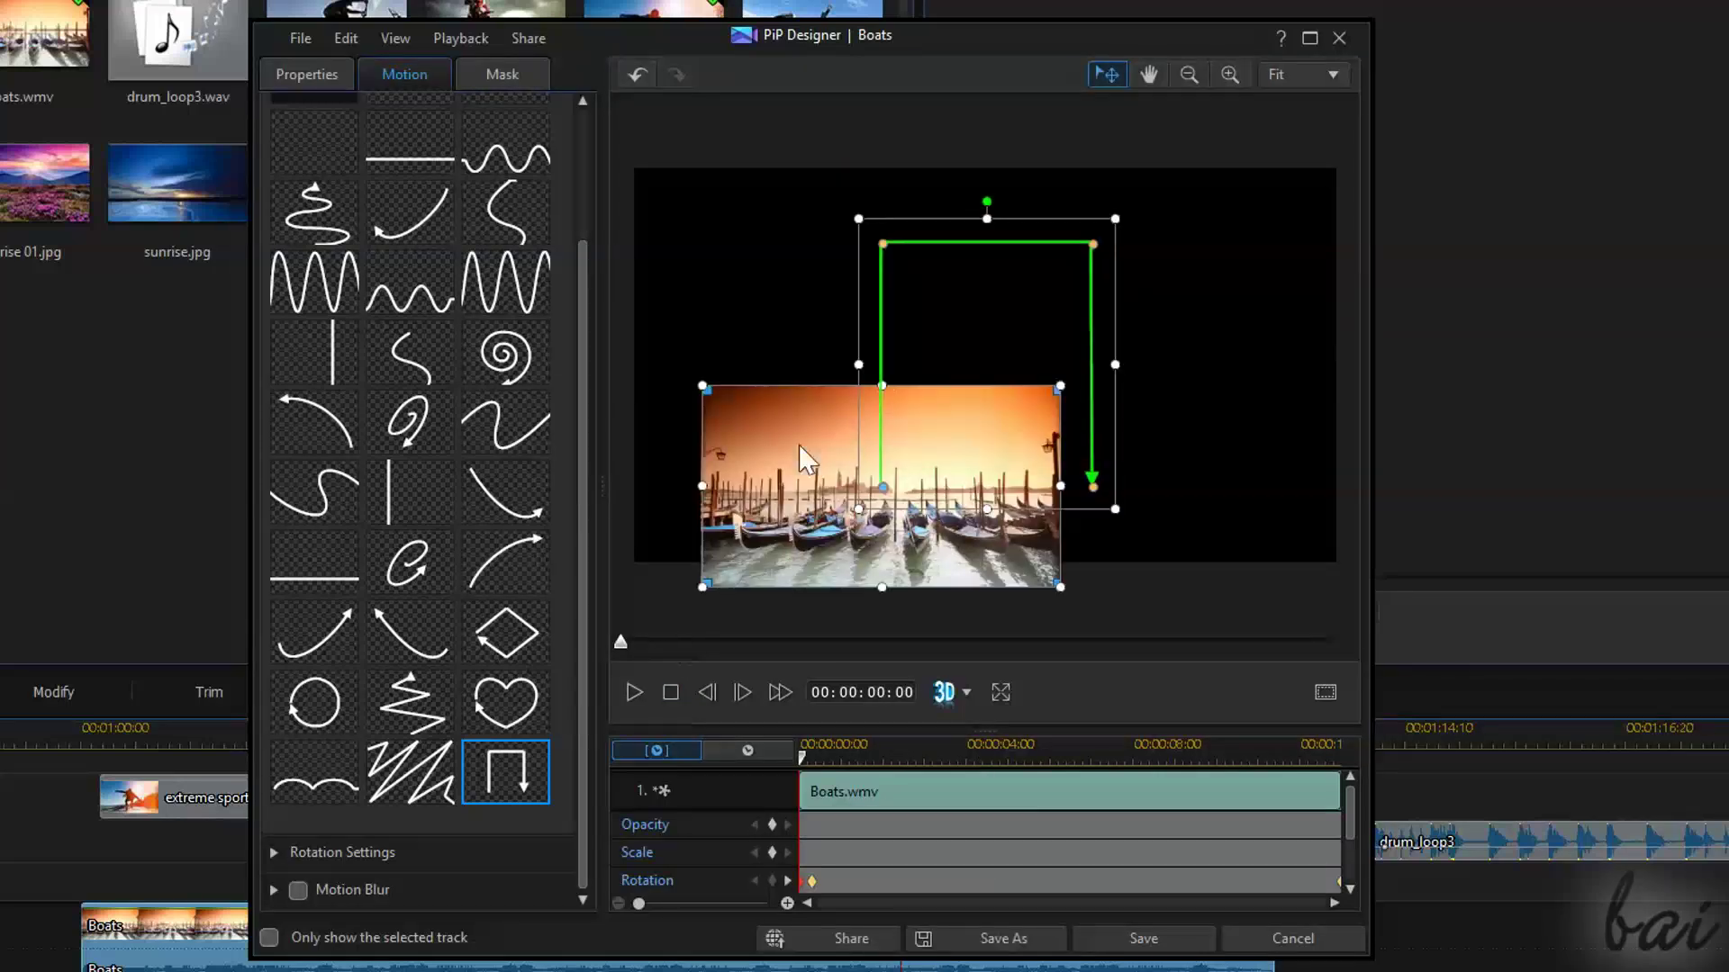
pyautogui.moveTo(858, 218); pyautogui.dragTo(898, 241)
pyautogui.press('space')
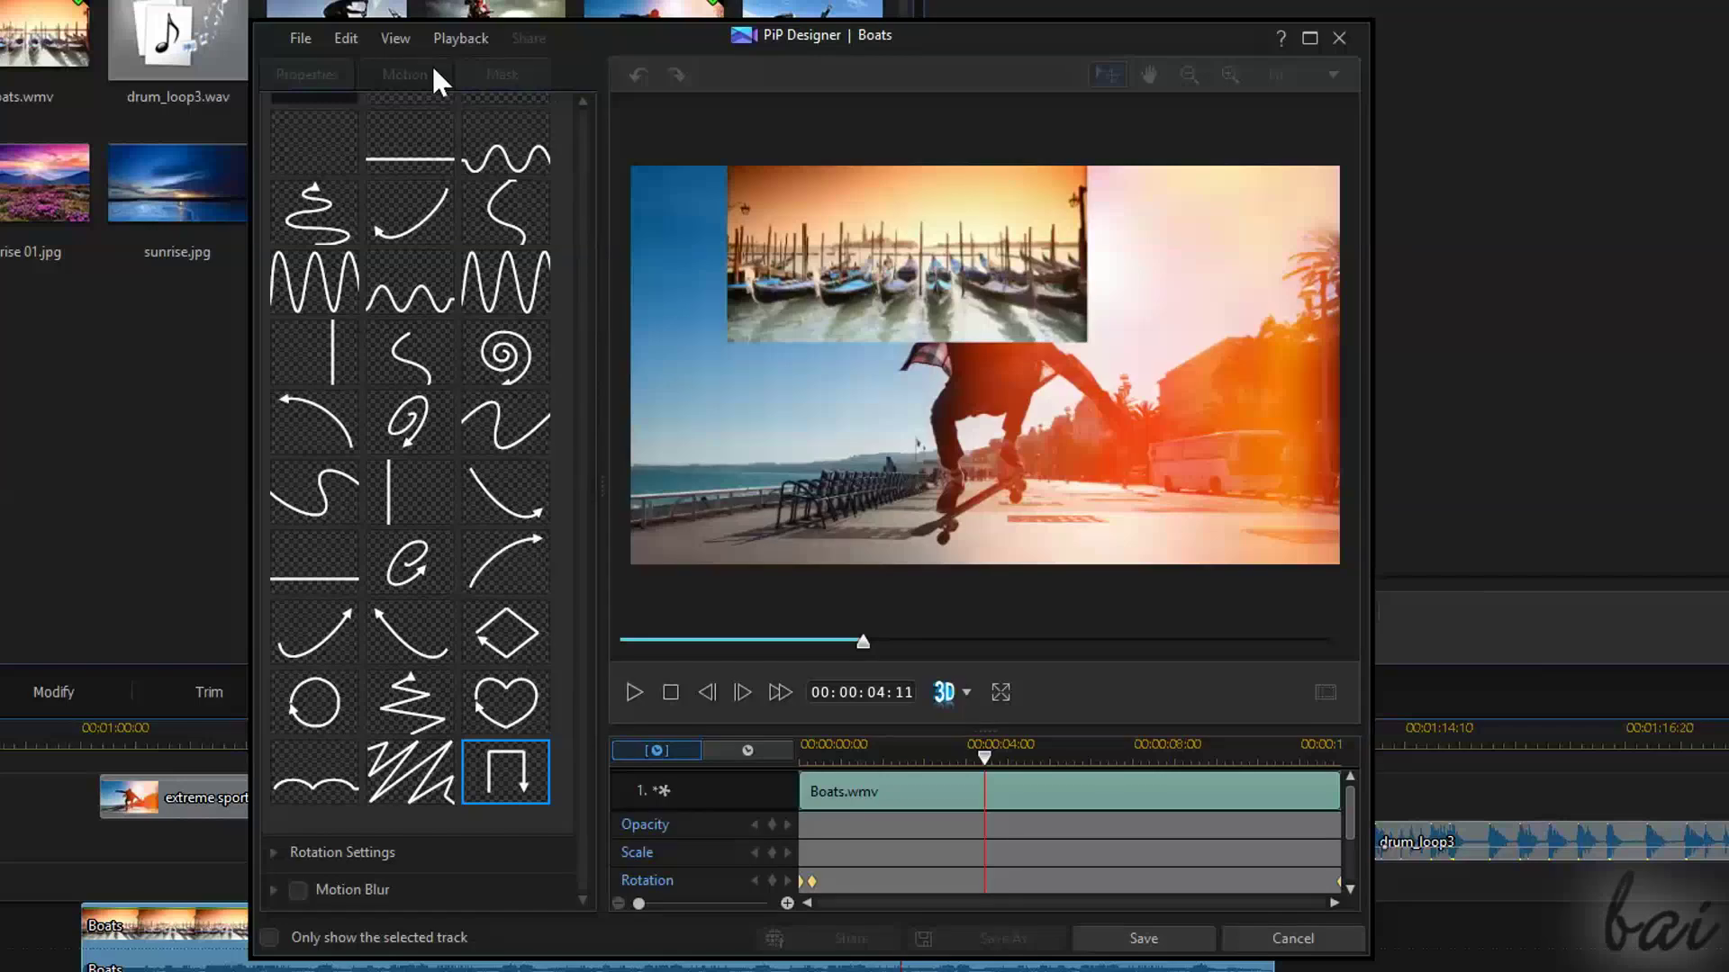
# Try rectangle, heart, starburst, postage-stamp and cloud mask shapes on the Boats overlay.
pyautogui.click(671, 694)
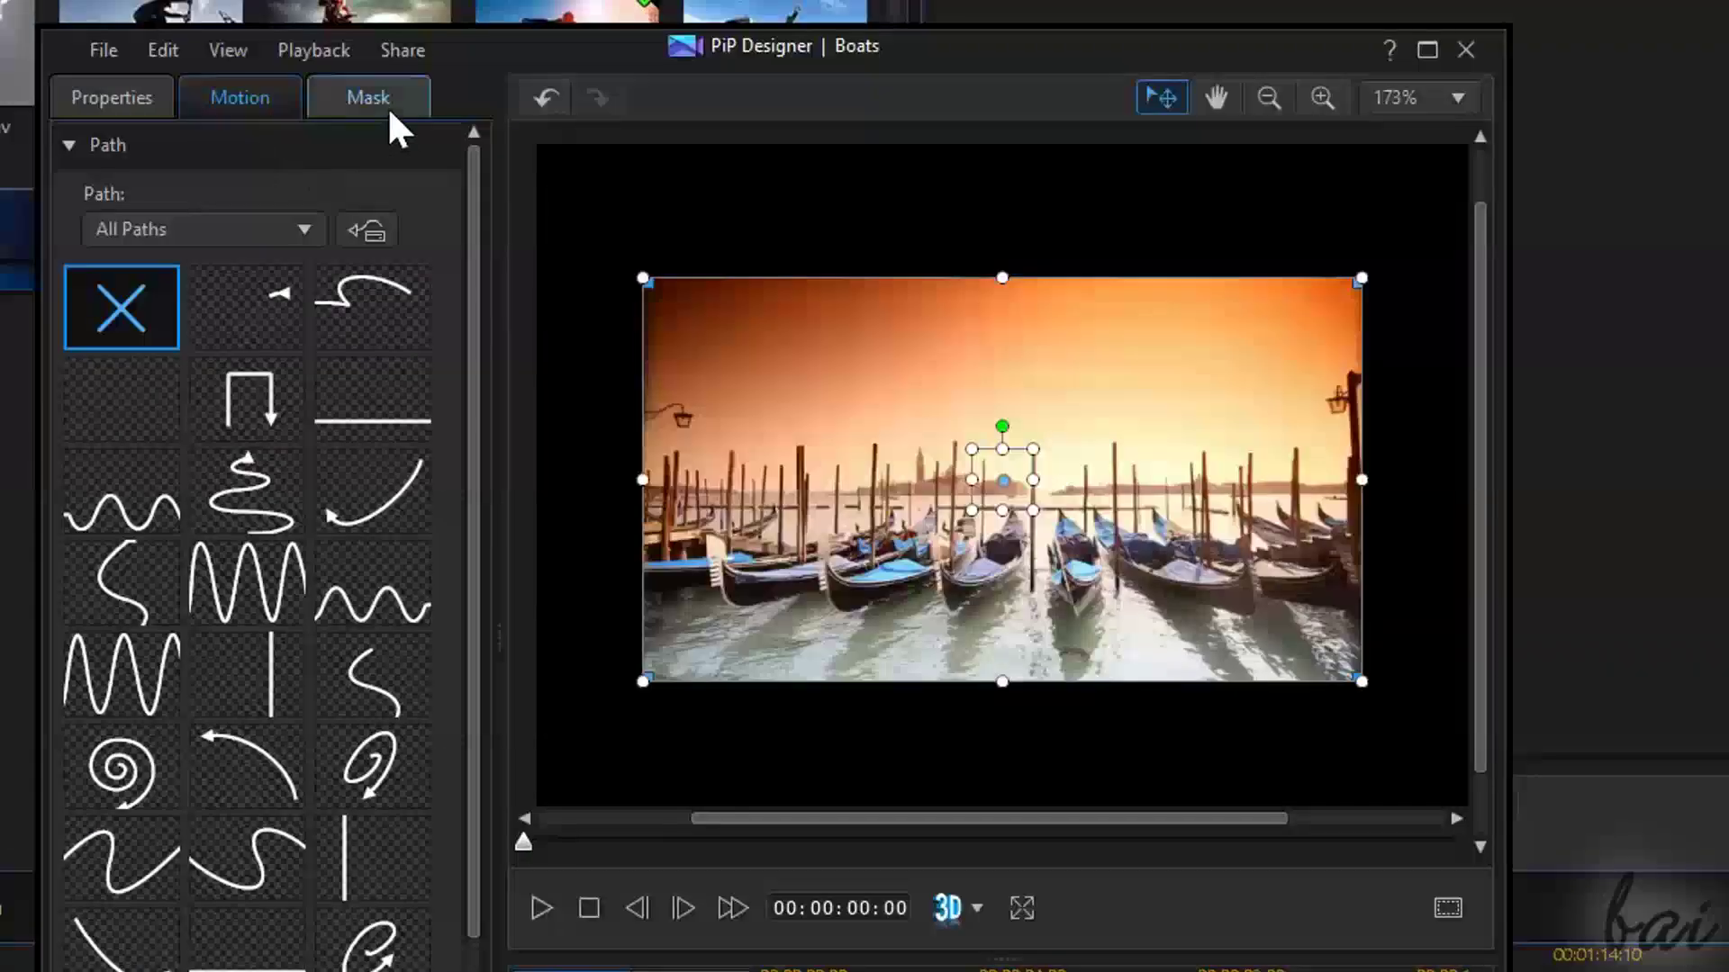
pyautogui.click(387, 105)
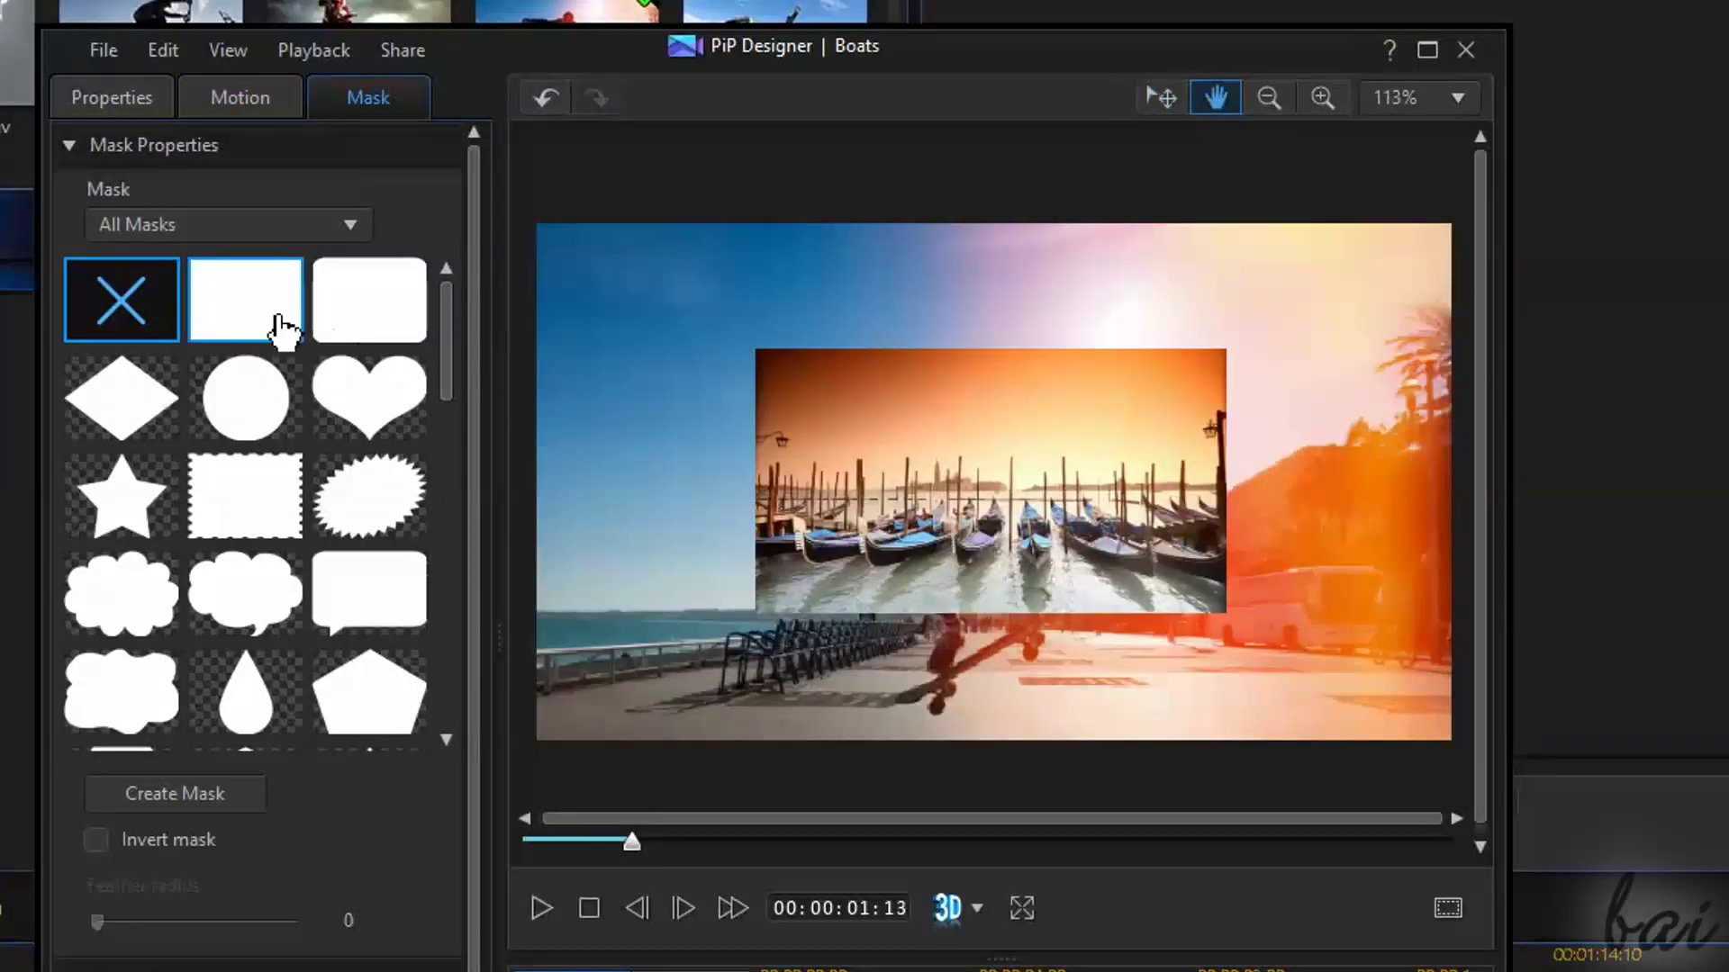
pyautogui.click(227, 312)
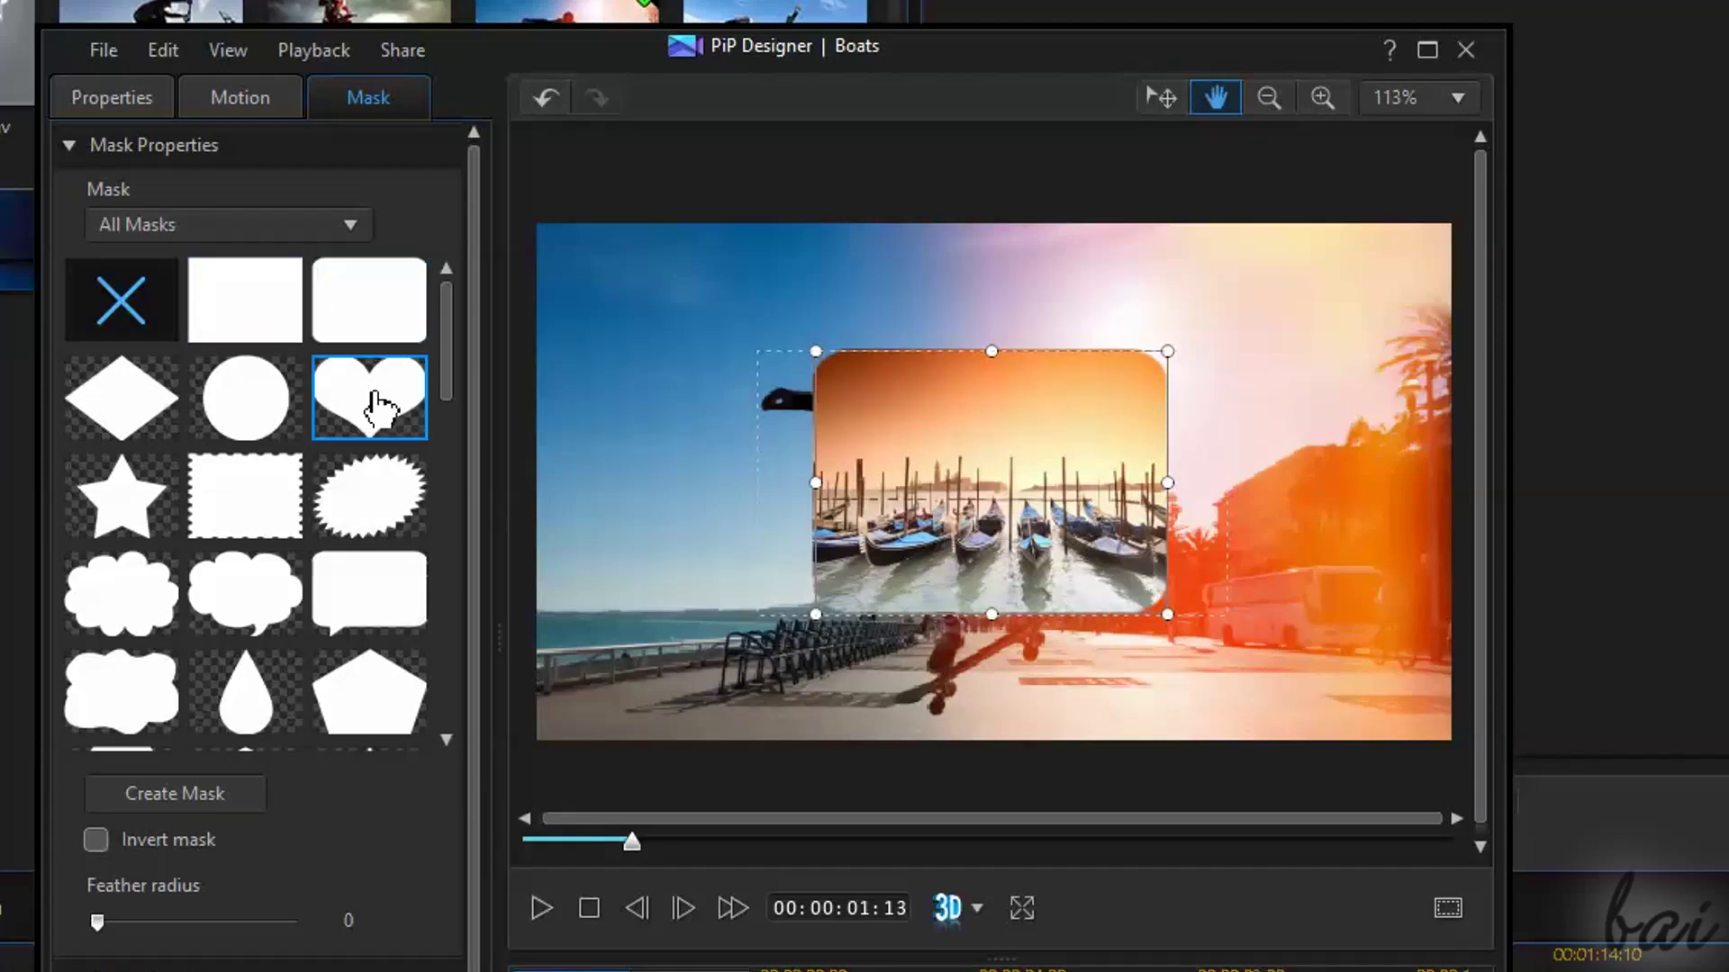
pyautogui.click(376, 410)
pyautogui.click(398, 529)
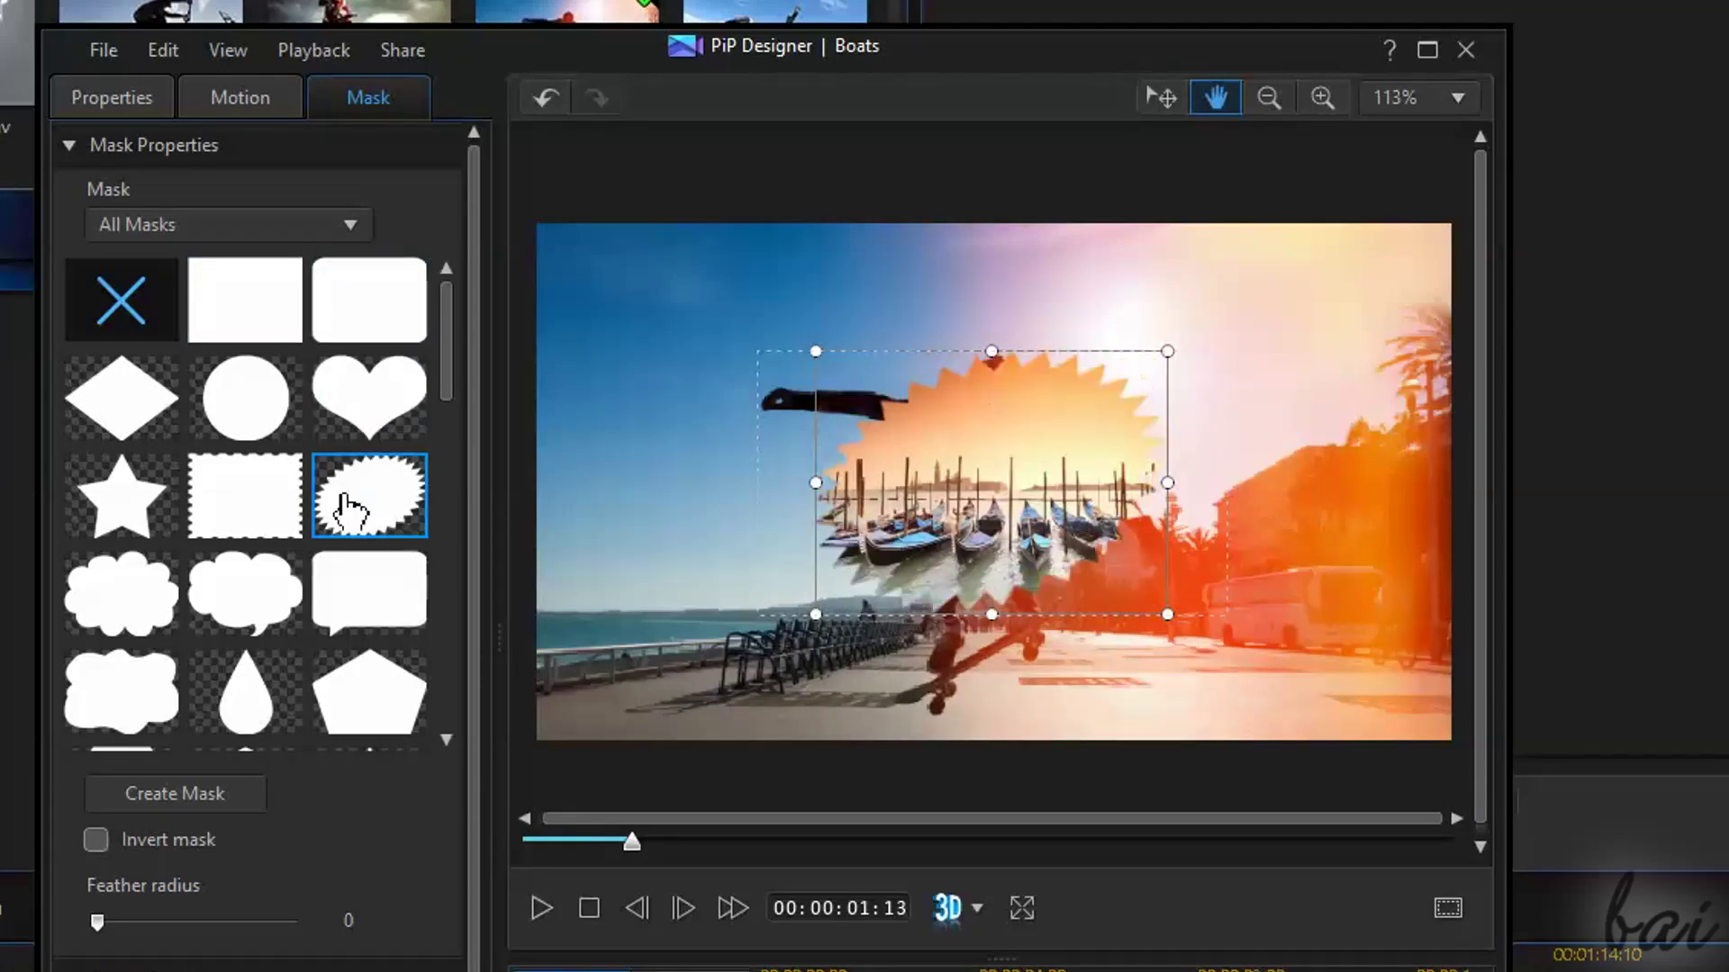
pyautogui.click(300, 509)
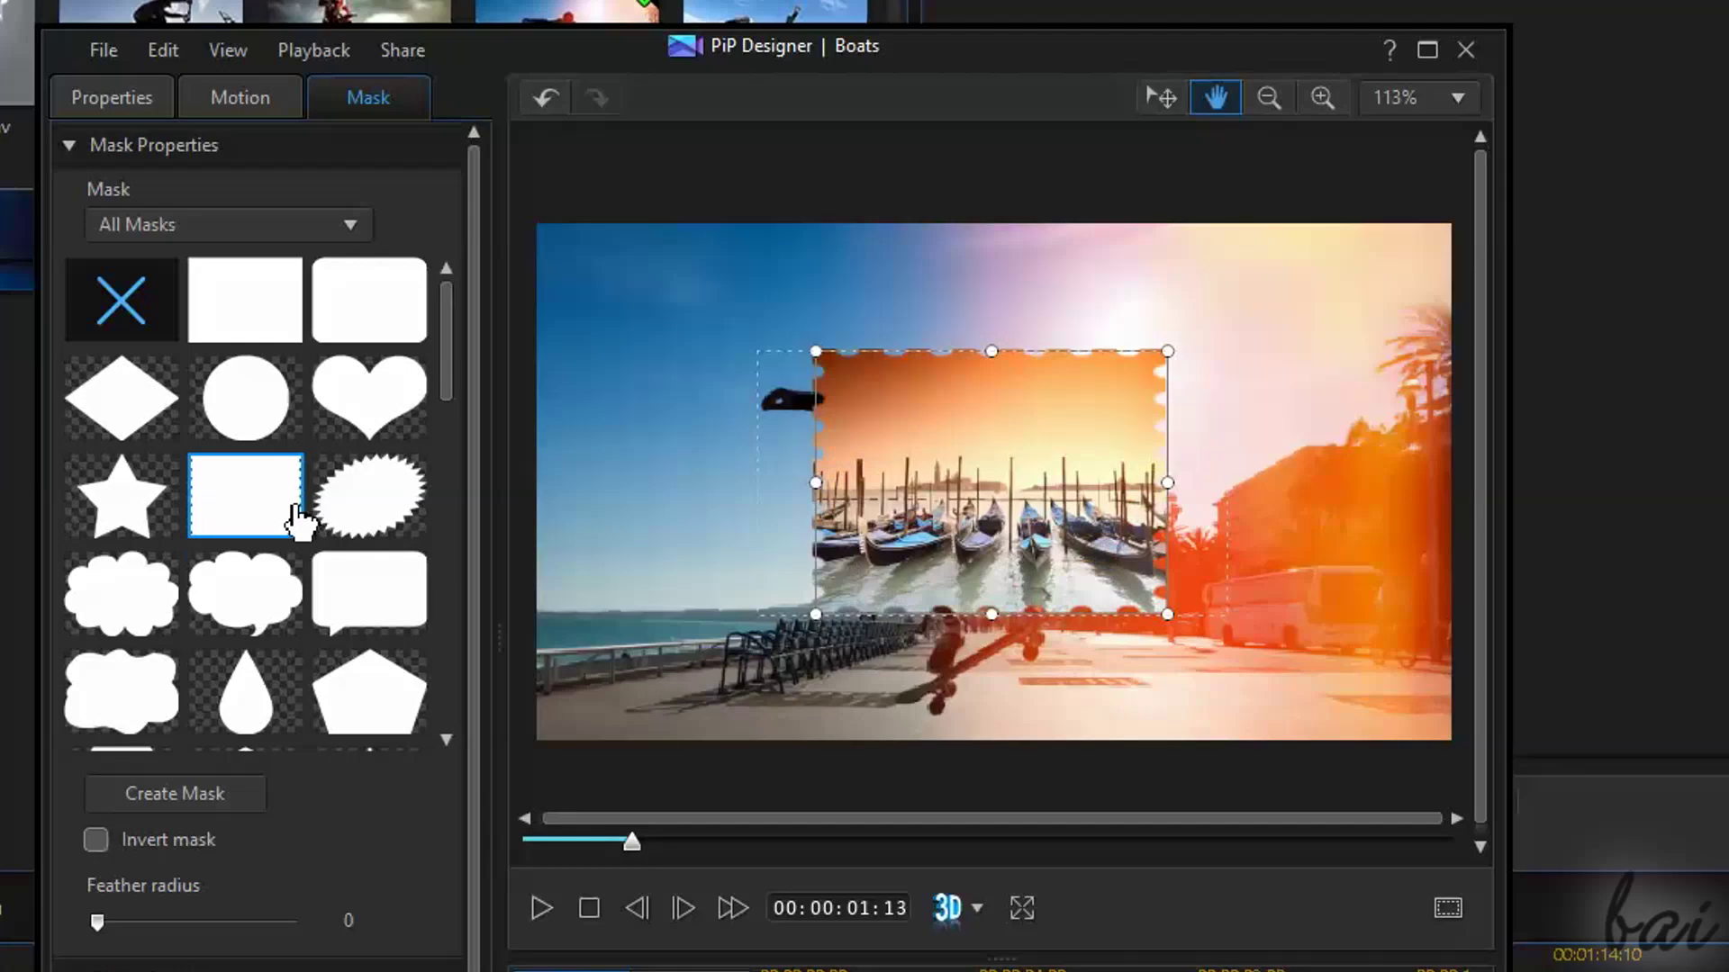
pyautogui.click(277, 616)
pyautogui.click(126, 608)
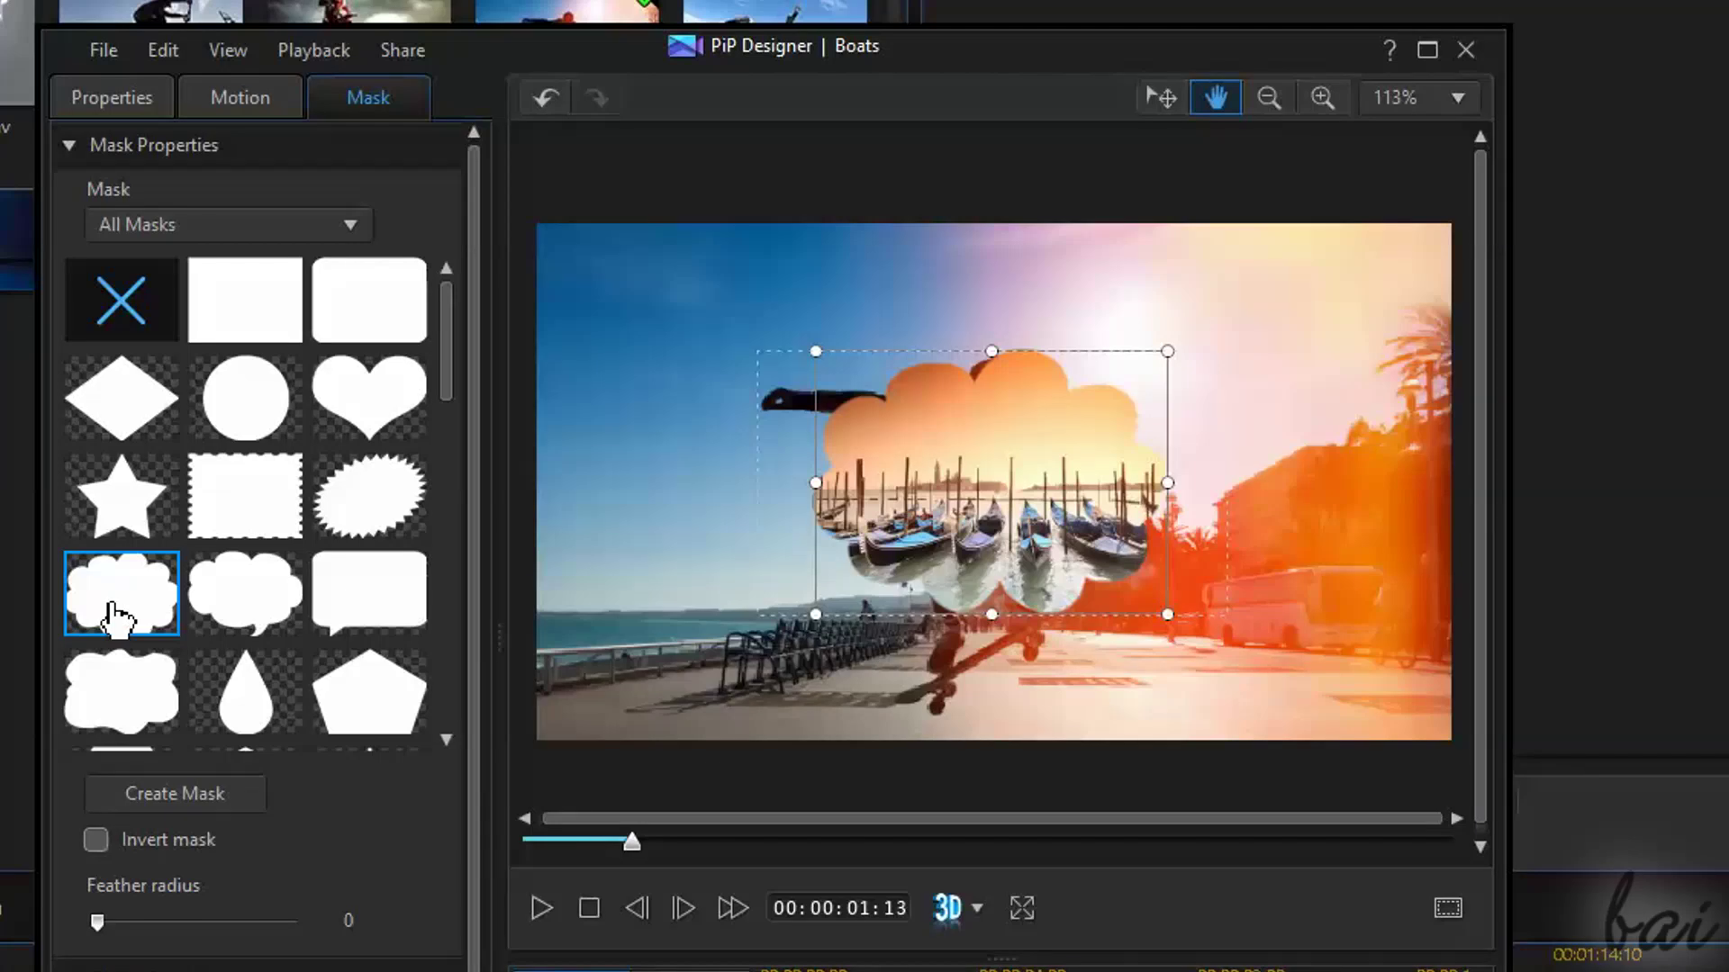
# Invert the cloud mask, lower its opacity and set mask width to 0.750.
pyautogui.click(96, 840)
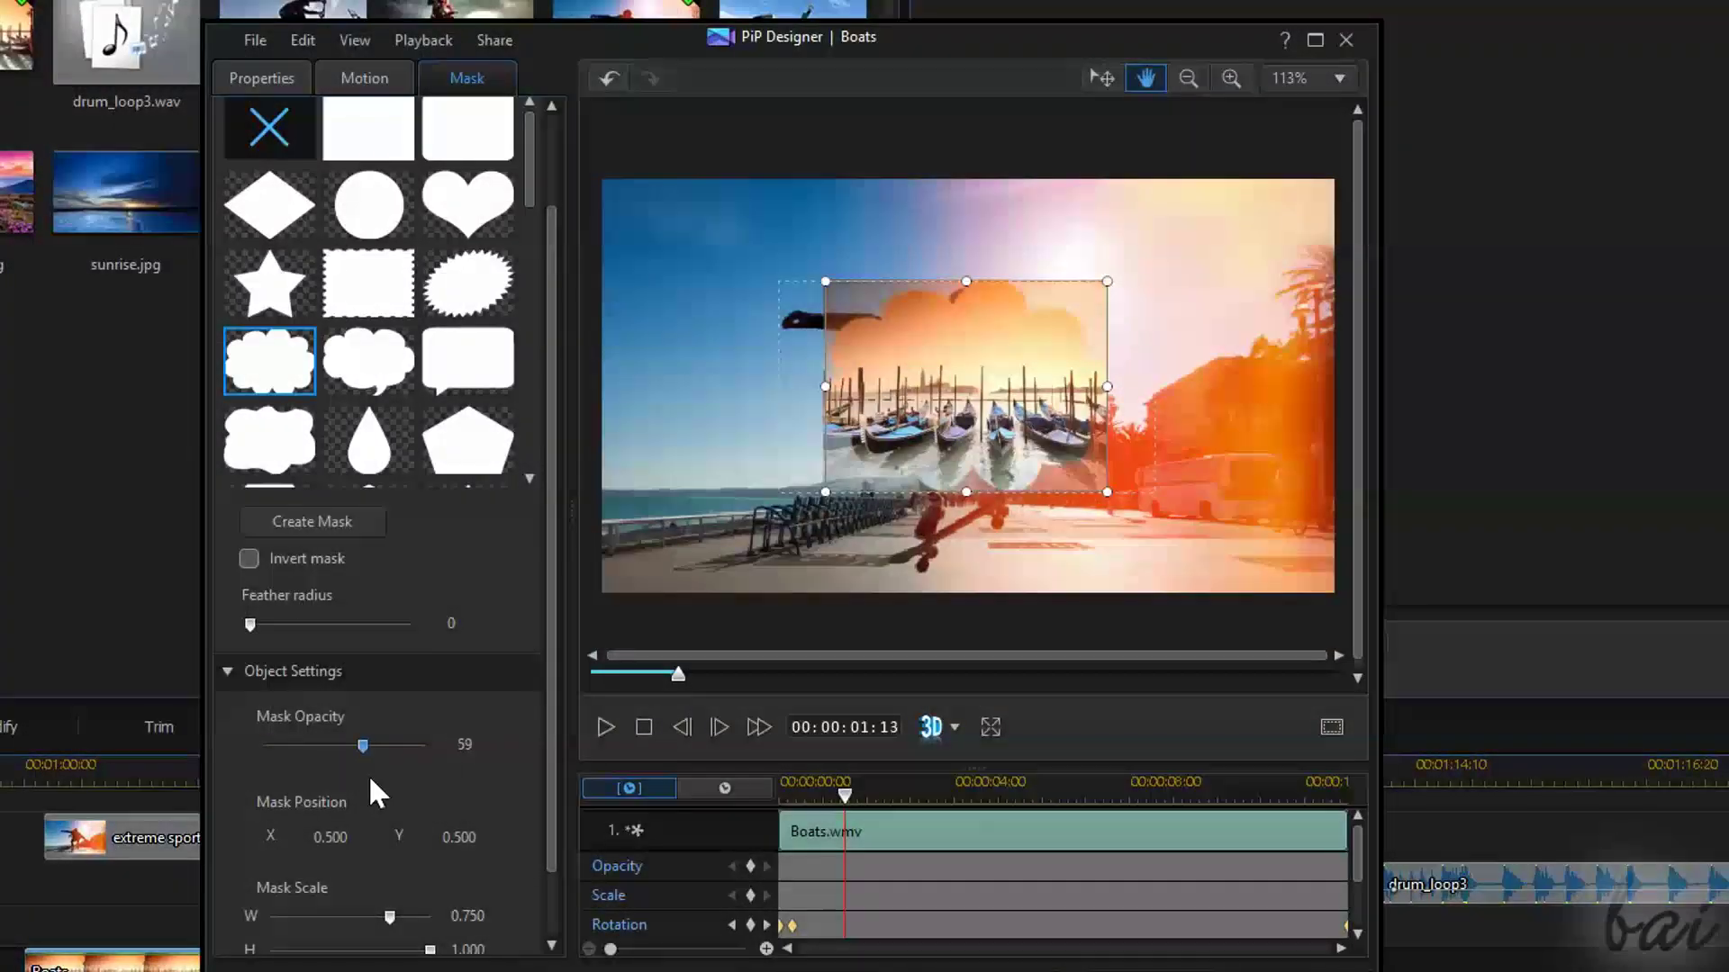
pyautogui.moveTo(363, 745)
pyautogui.mouseDown()
pyautogui.moveTo(263, 745)
pyautogui.moveTo(475, 764)
pyautogui.mouseUp()
pyautogui.scroll(-1, 532, 802)
pyautogui.moveTo(389, 837); pyautogui.dragTo(358, 836)
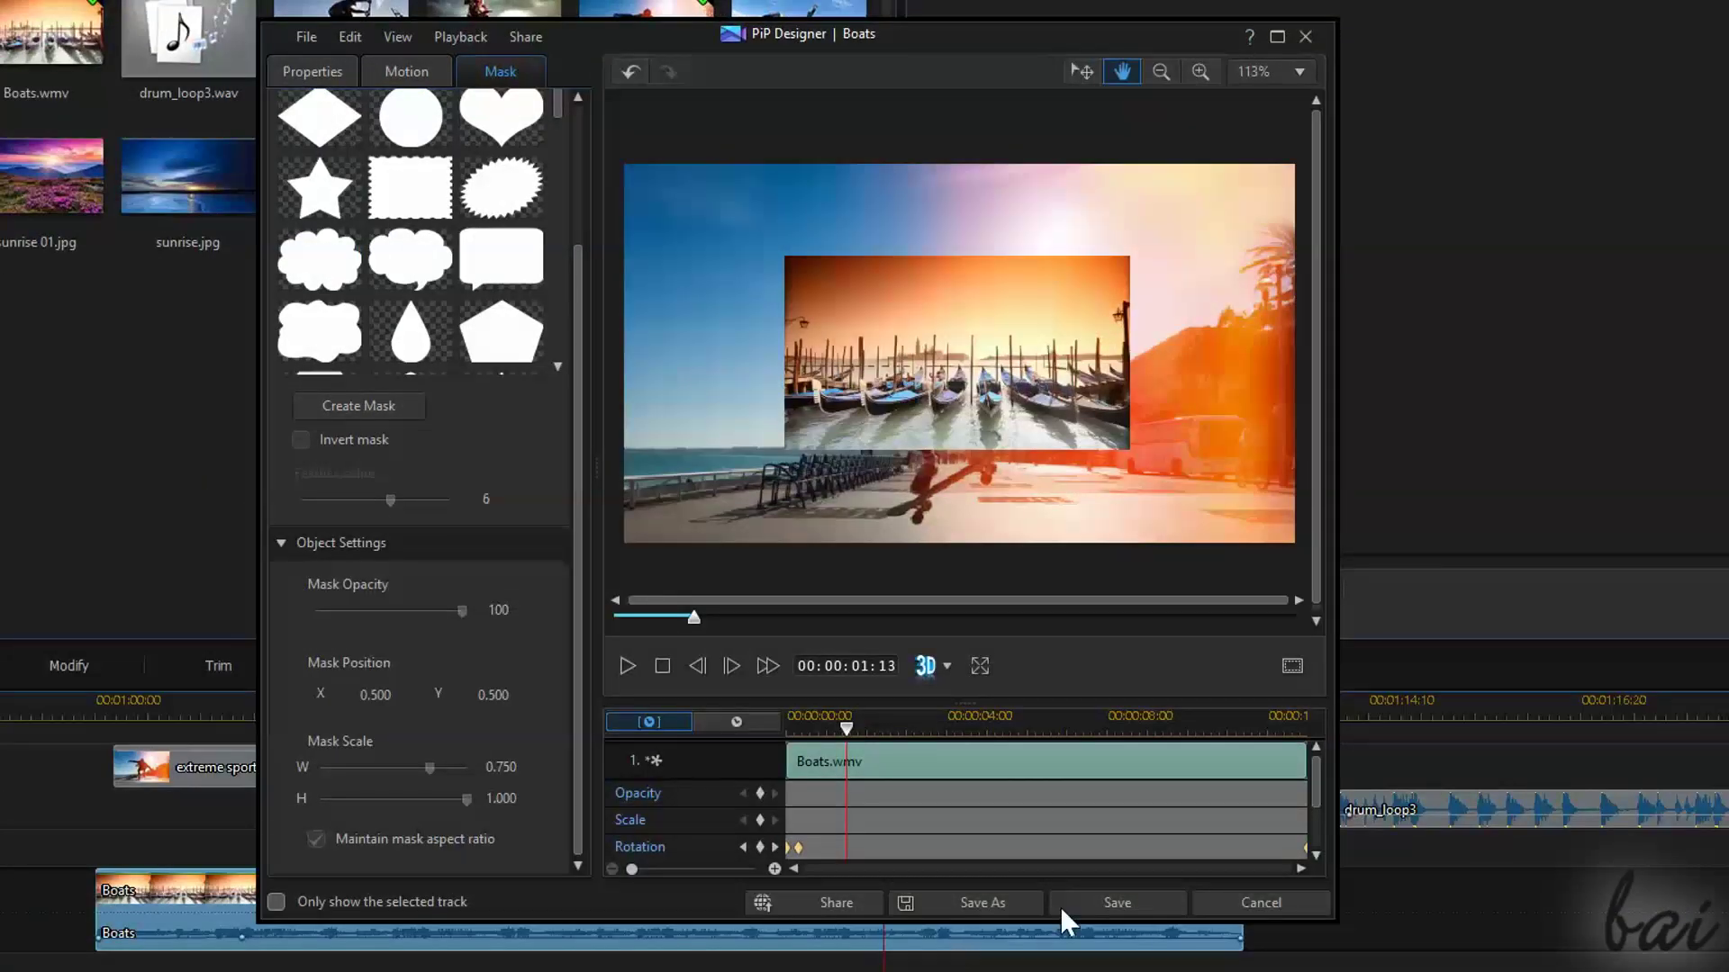
# Save the Boats overlay settings, then shrink the extreme sports 03 picture to half scale and preview.
pyautogui.click(1109, 898)
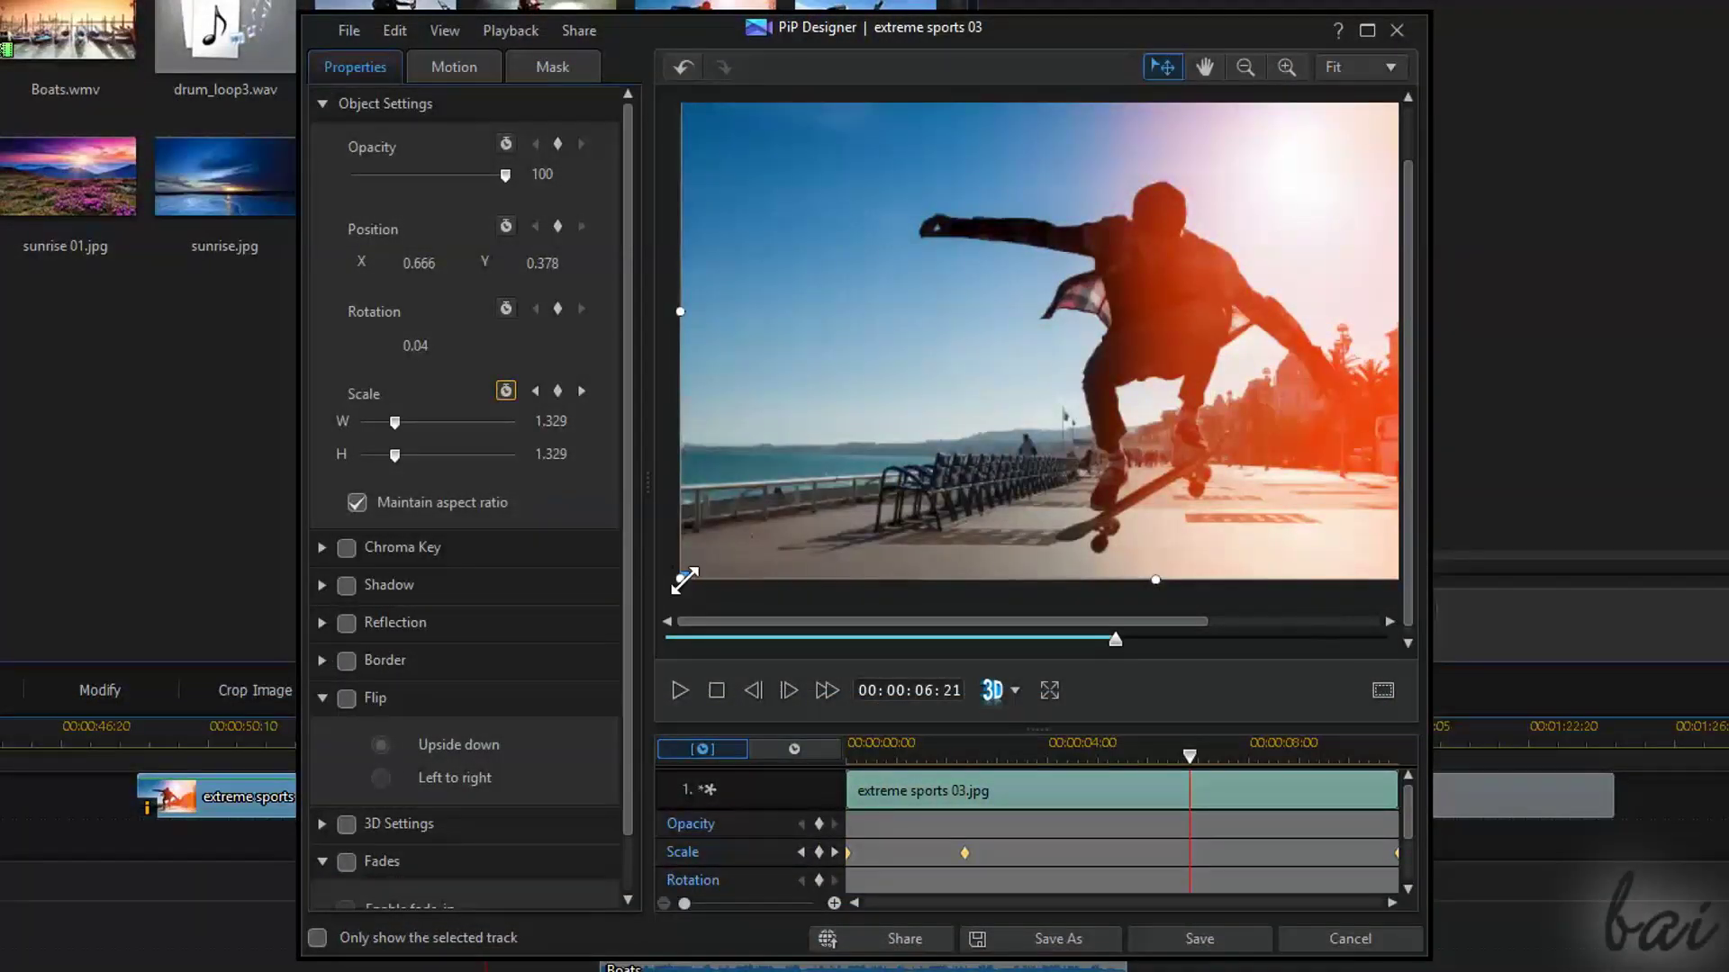
pyautogui.moveTo(679, 579); pyautogui.dragTo(945, 463)
pyautogui.moveTo(1111, 289); pyautogui.dragTo(1024, 371)
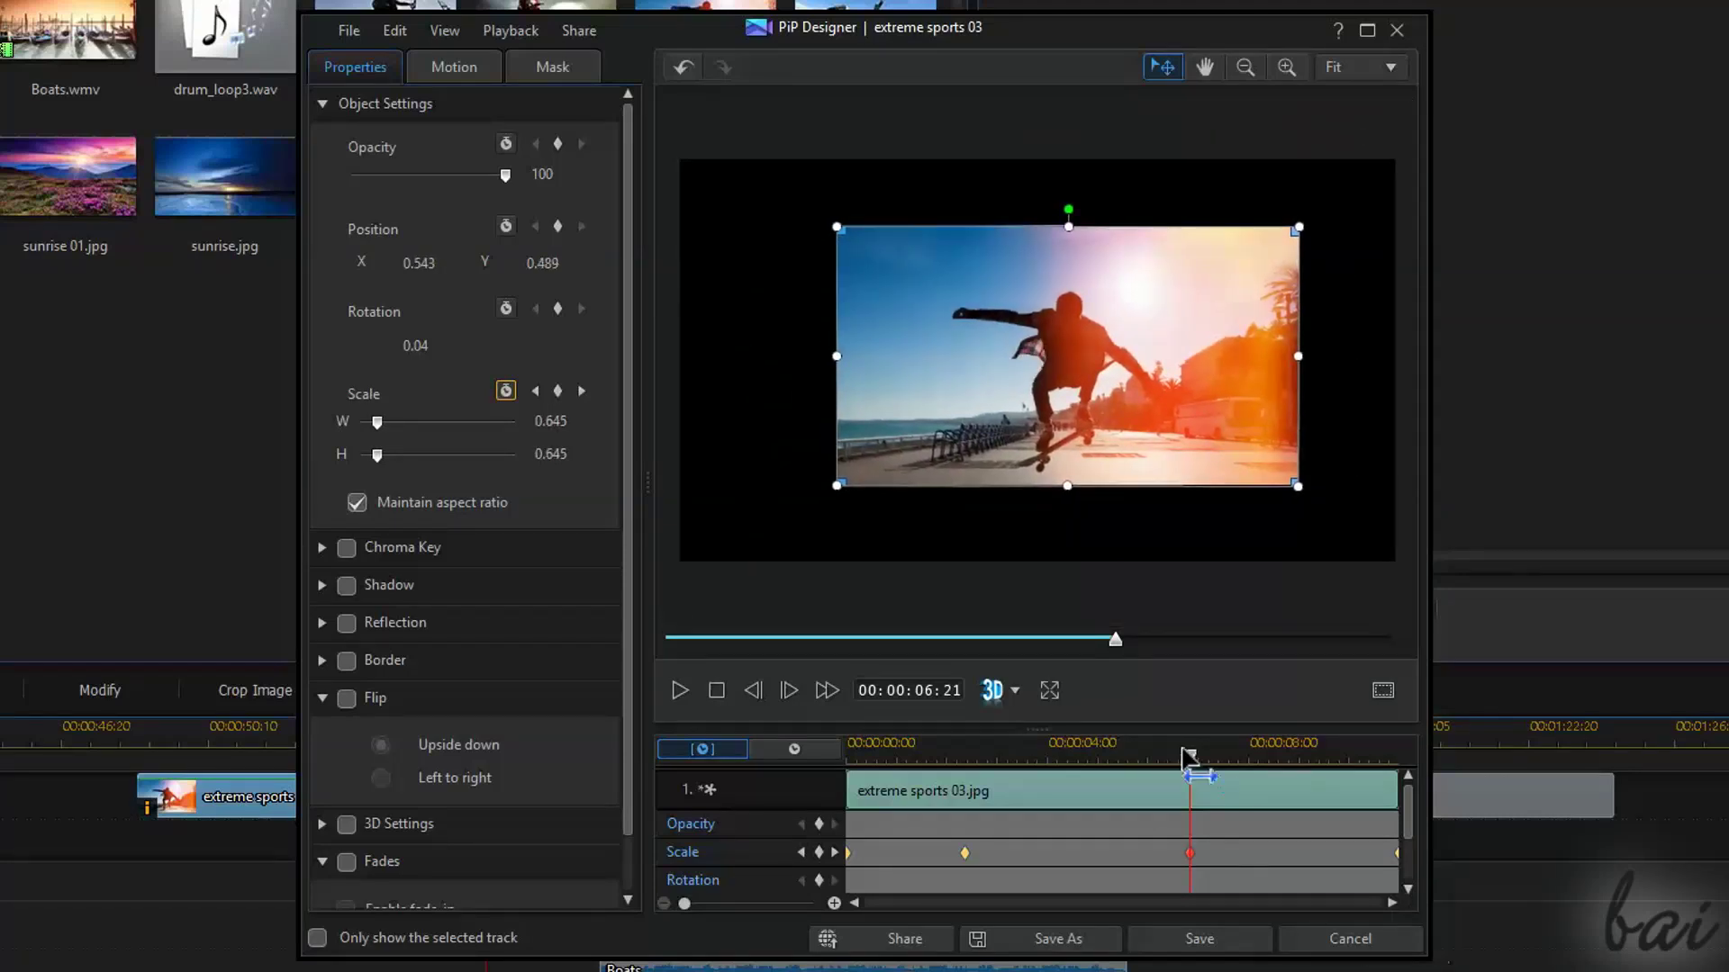
pyautogui.click(680, 690)
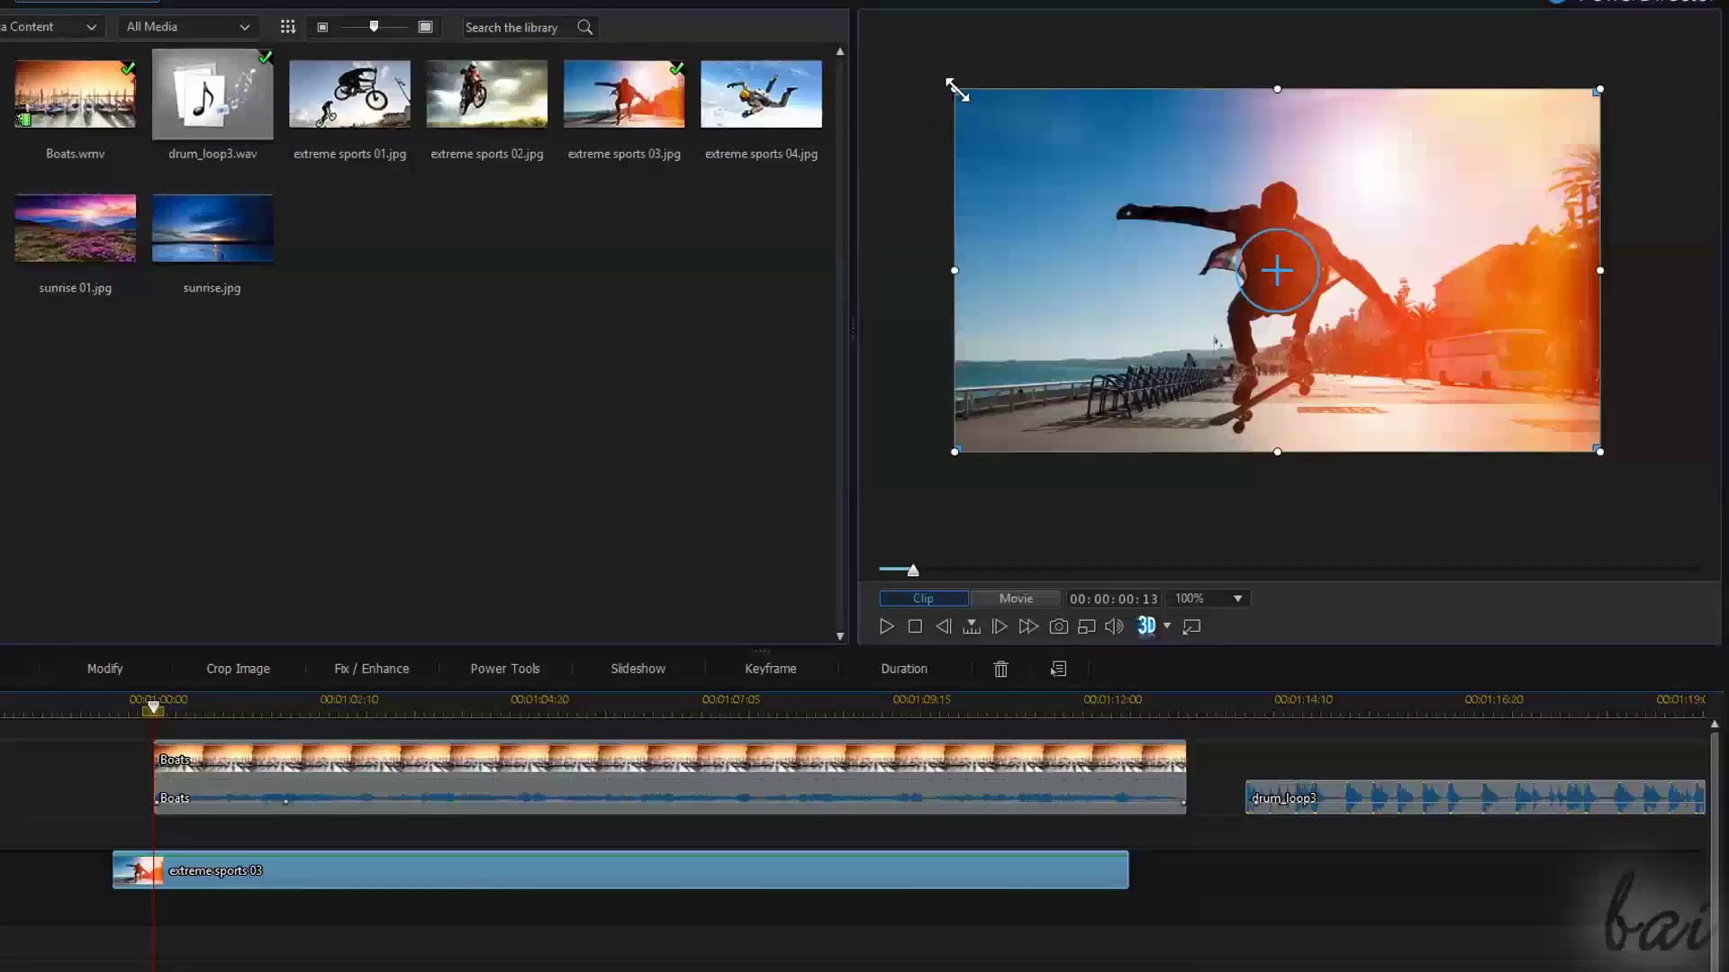
# Shrink the extreme sports 03 picture into the upper right with a shadow and reflection.
pyautogui.moveTo(954, 89); pyautogui.dragTo(1283, 273)
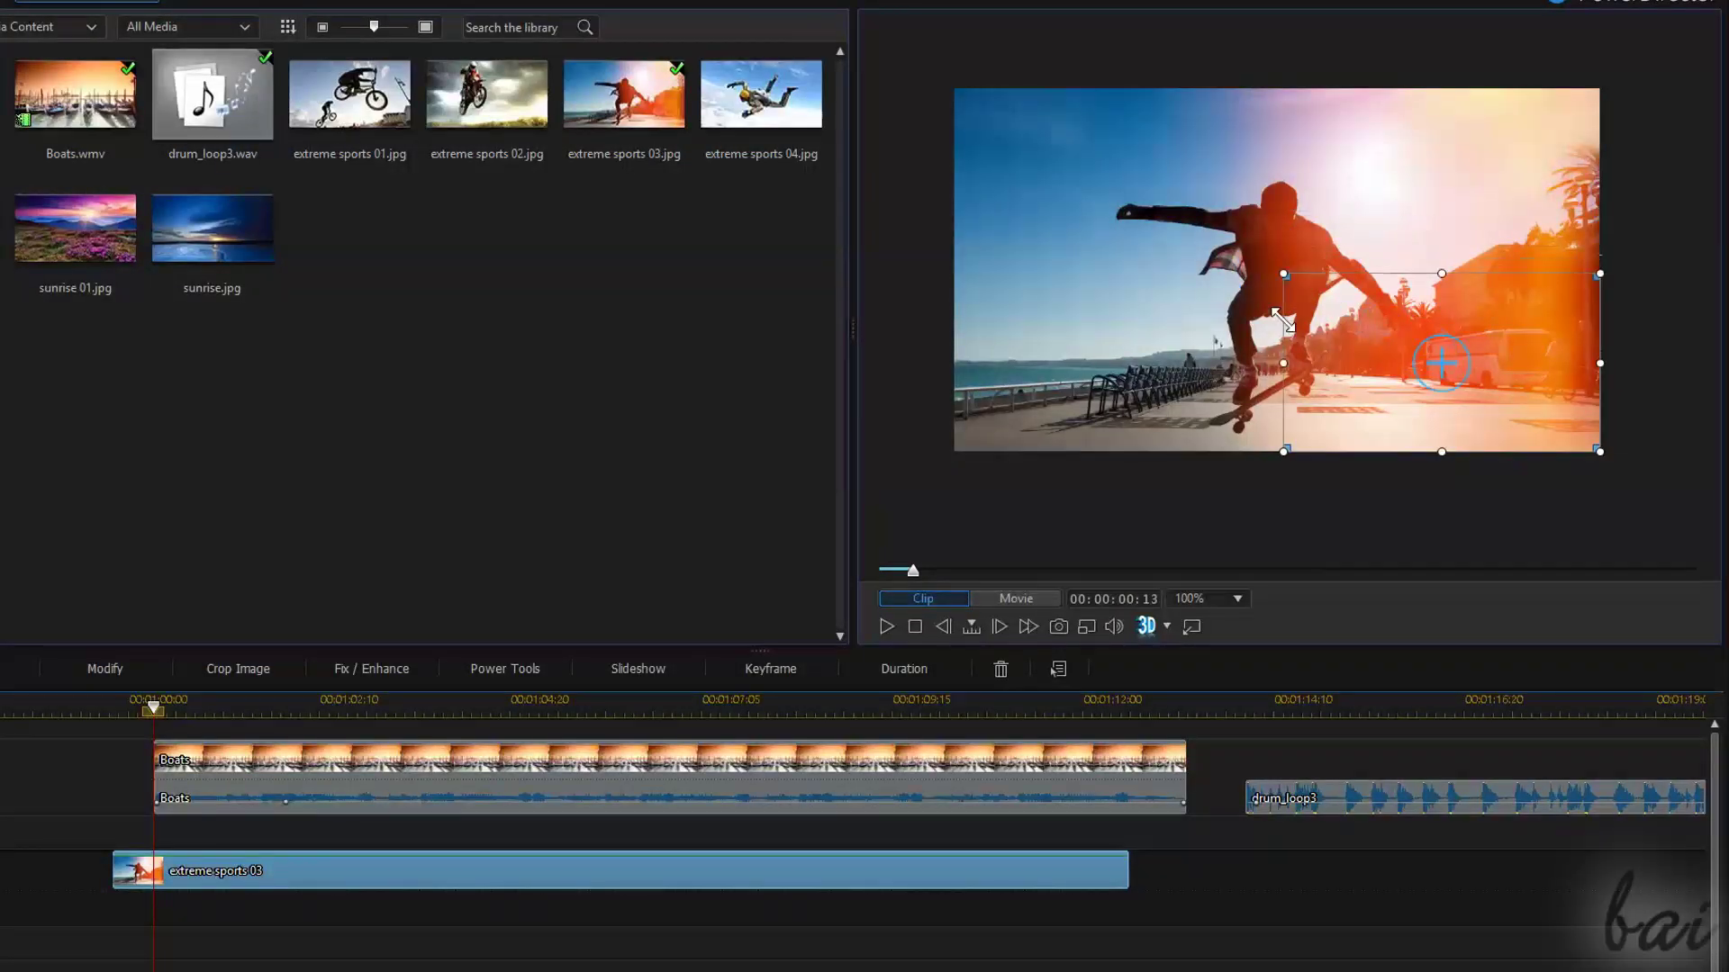
pyautogui.moveTo(1337, 353); pyautogui.dragTo(1313, 194)
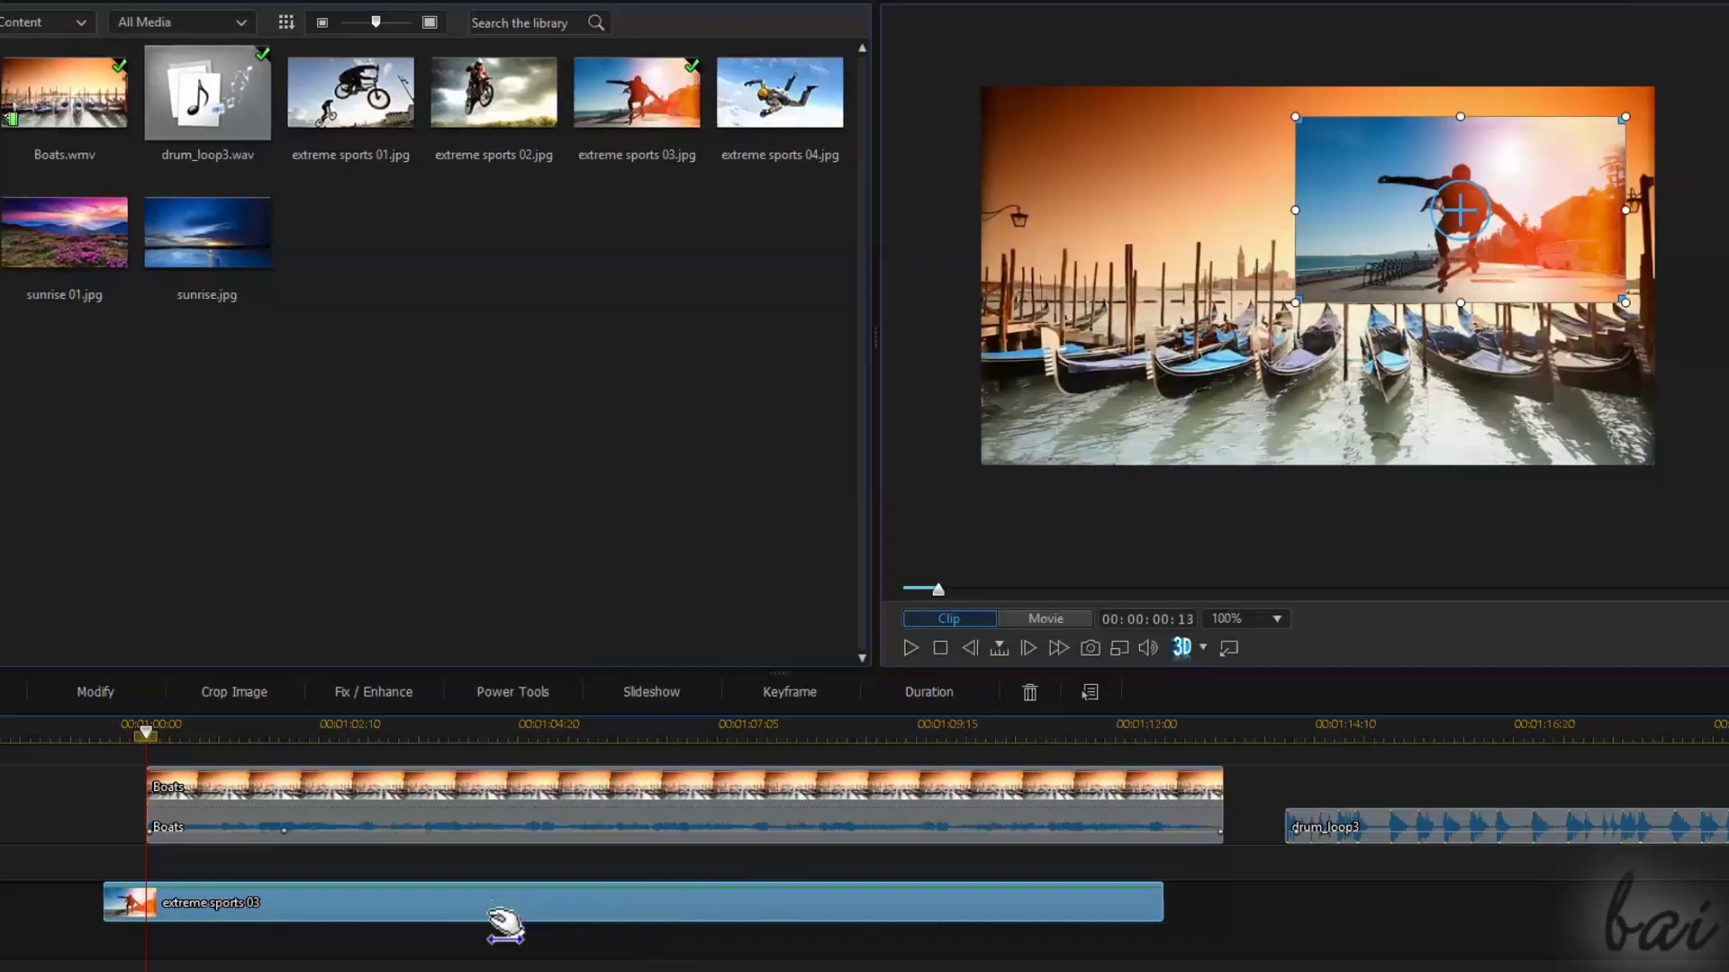
pyautogui.doubleClick(495, 874)
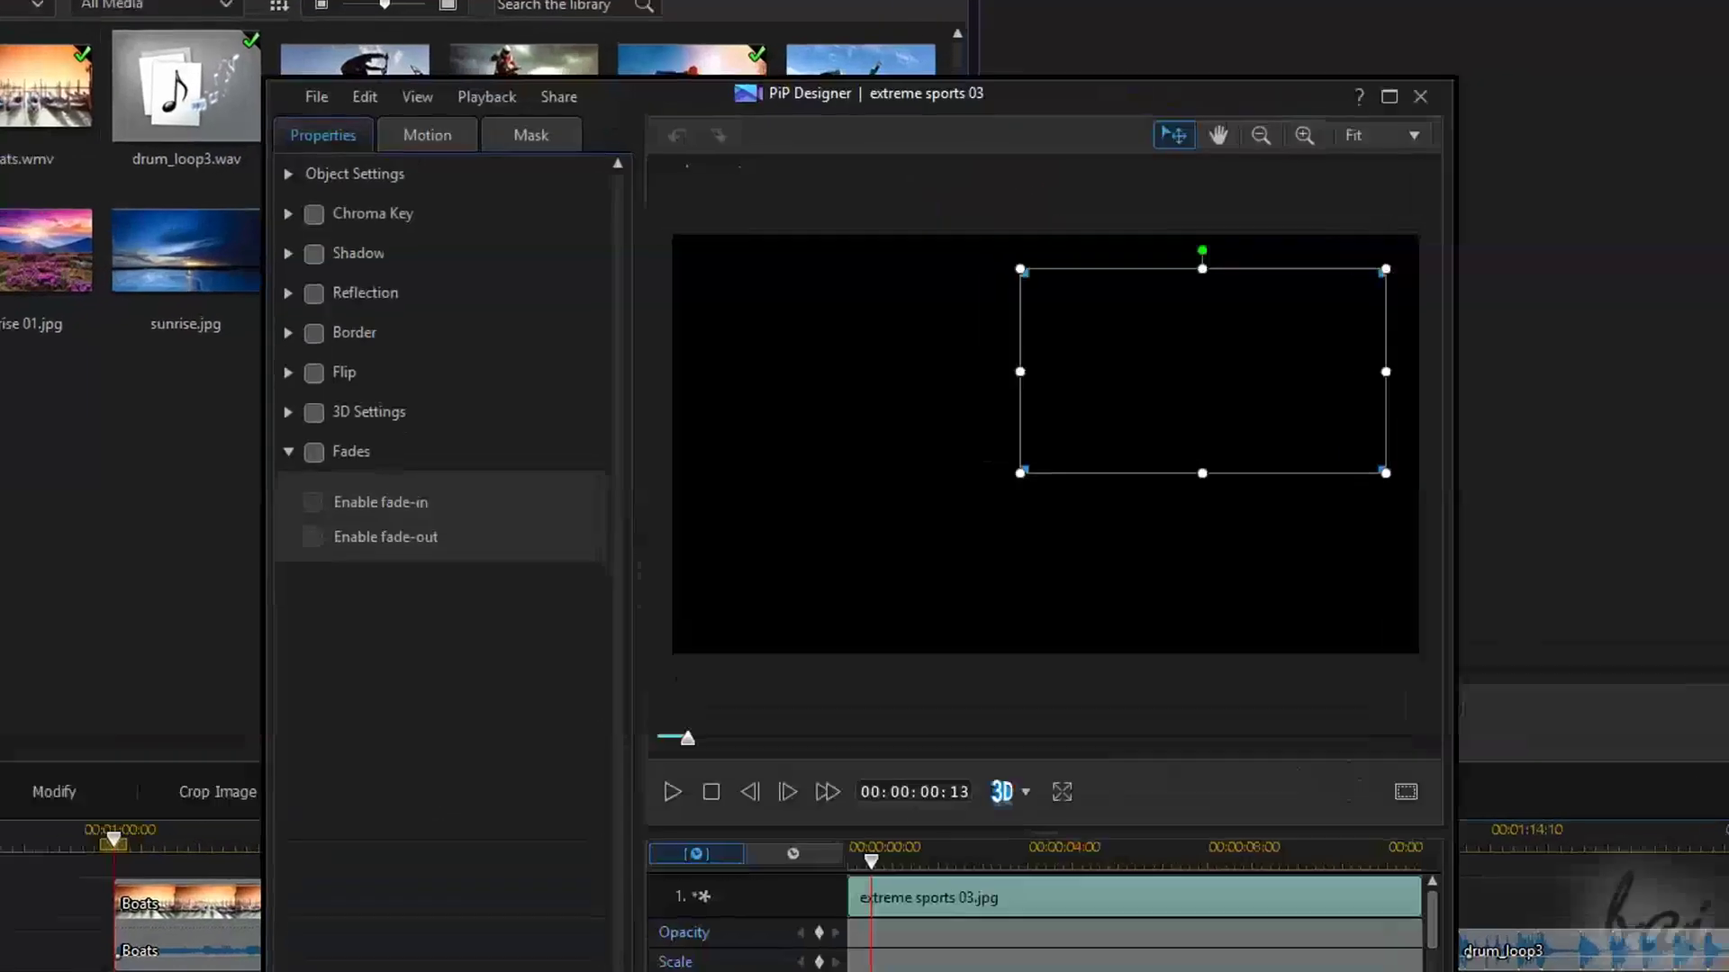
pyautogui.click(107, 273)
pyautogui.click(63, 324)
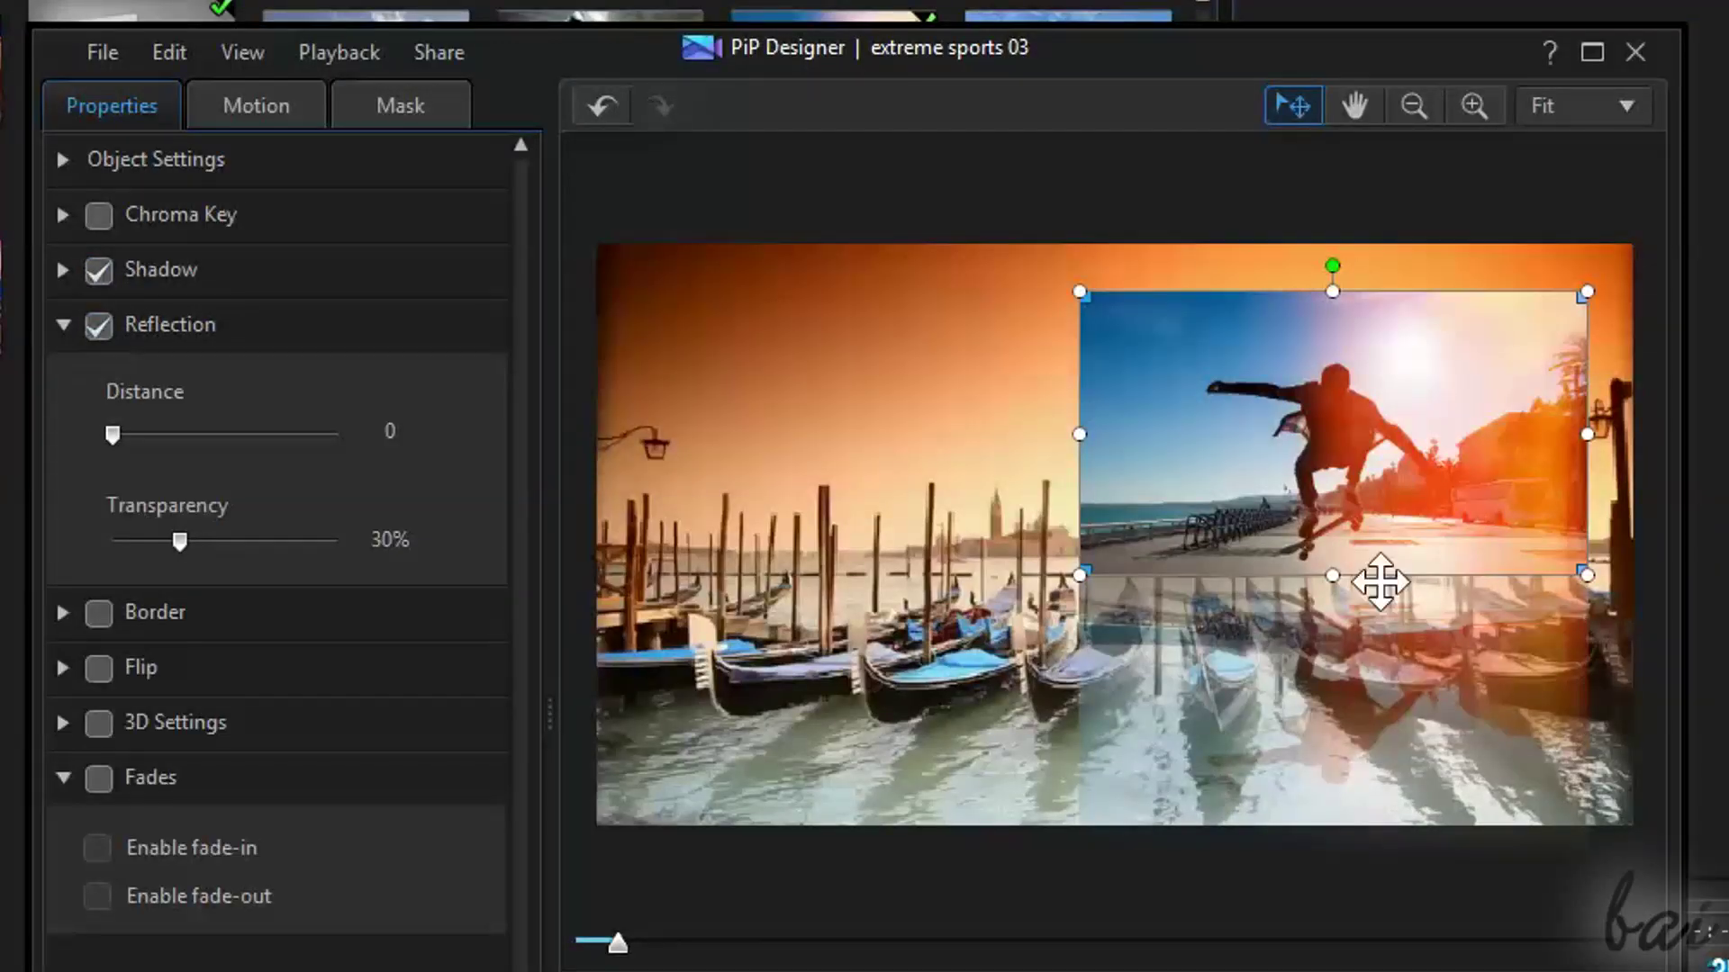